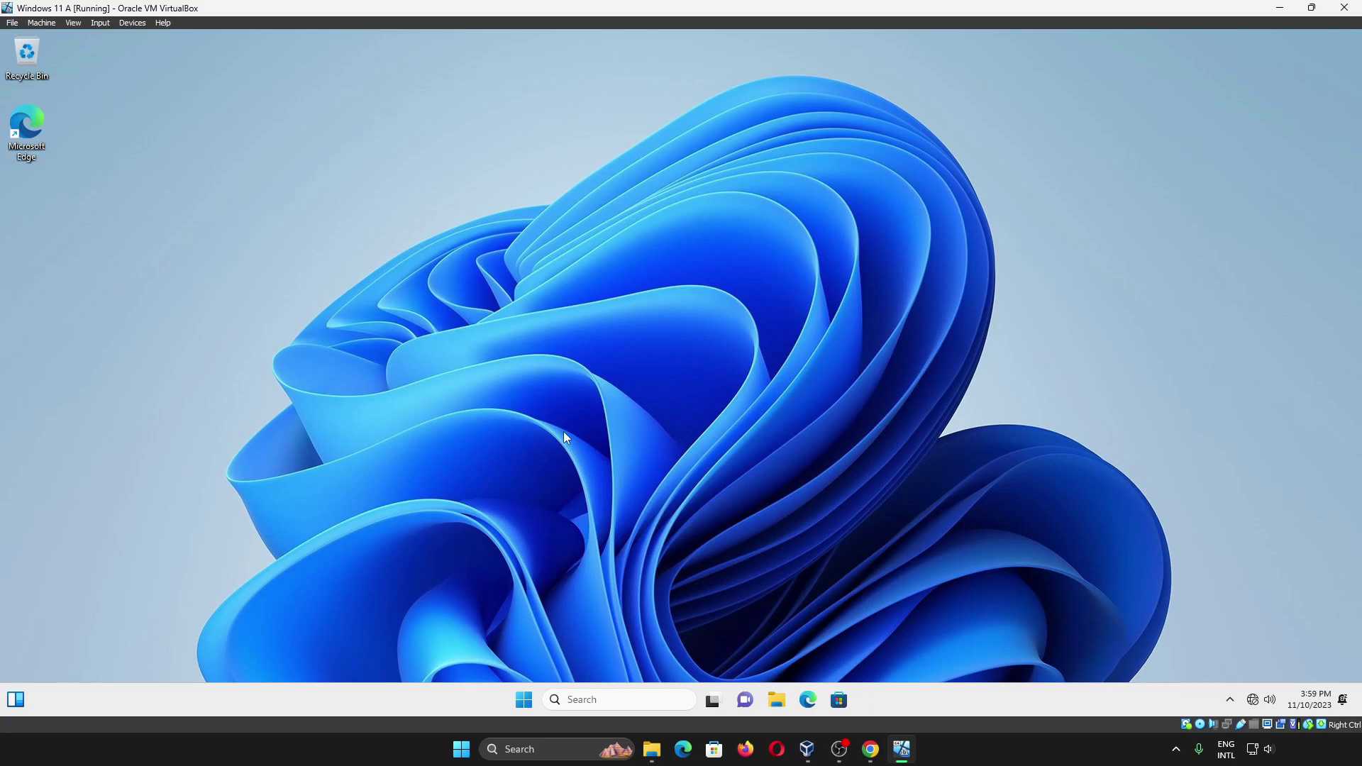
Run winver inside the Windows 11 virtual machine to check its Windows version, and close the About Windows dialog.
left_click(590, 701)
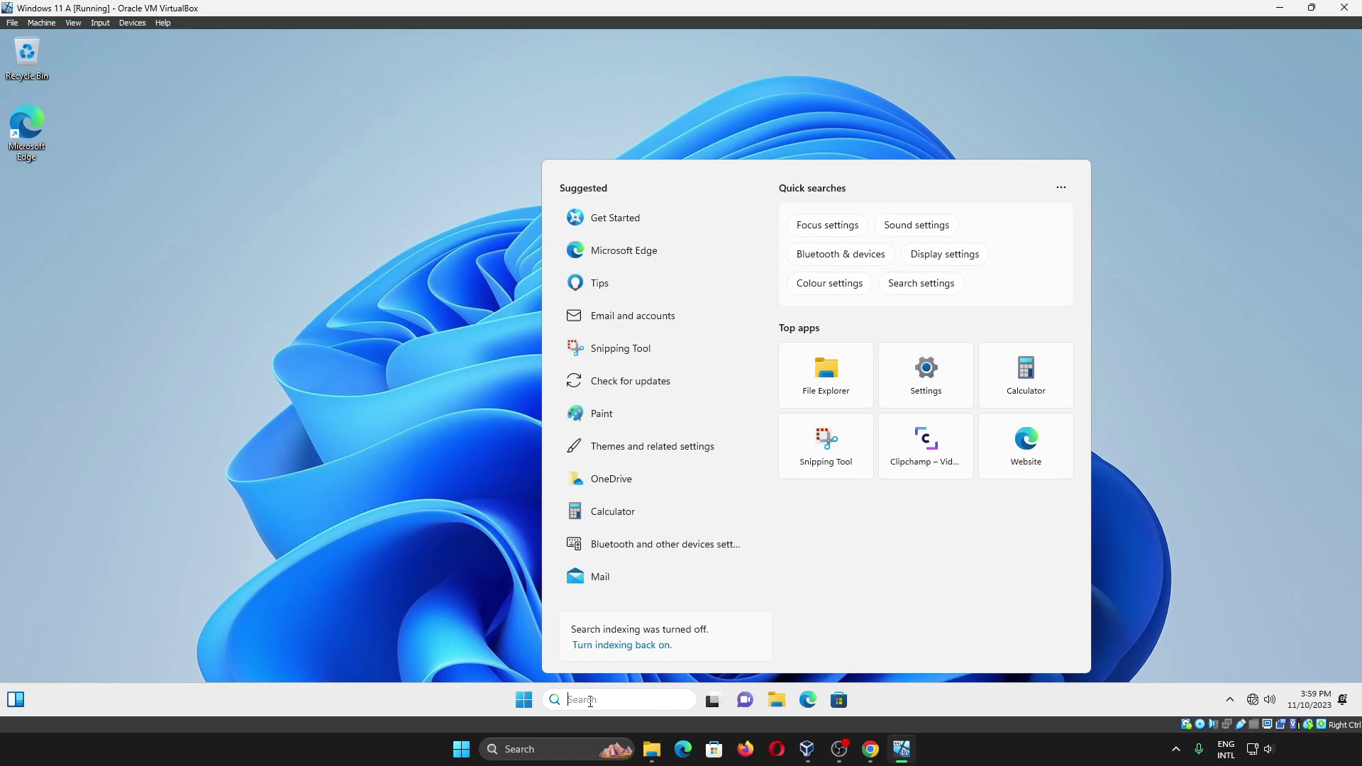
left_click(500, 643)
left_click(523, 700)
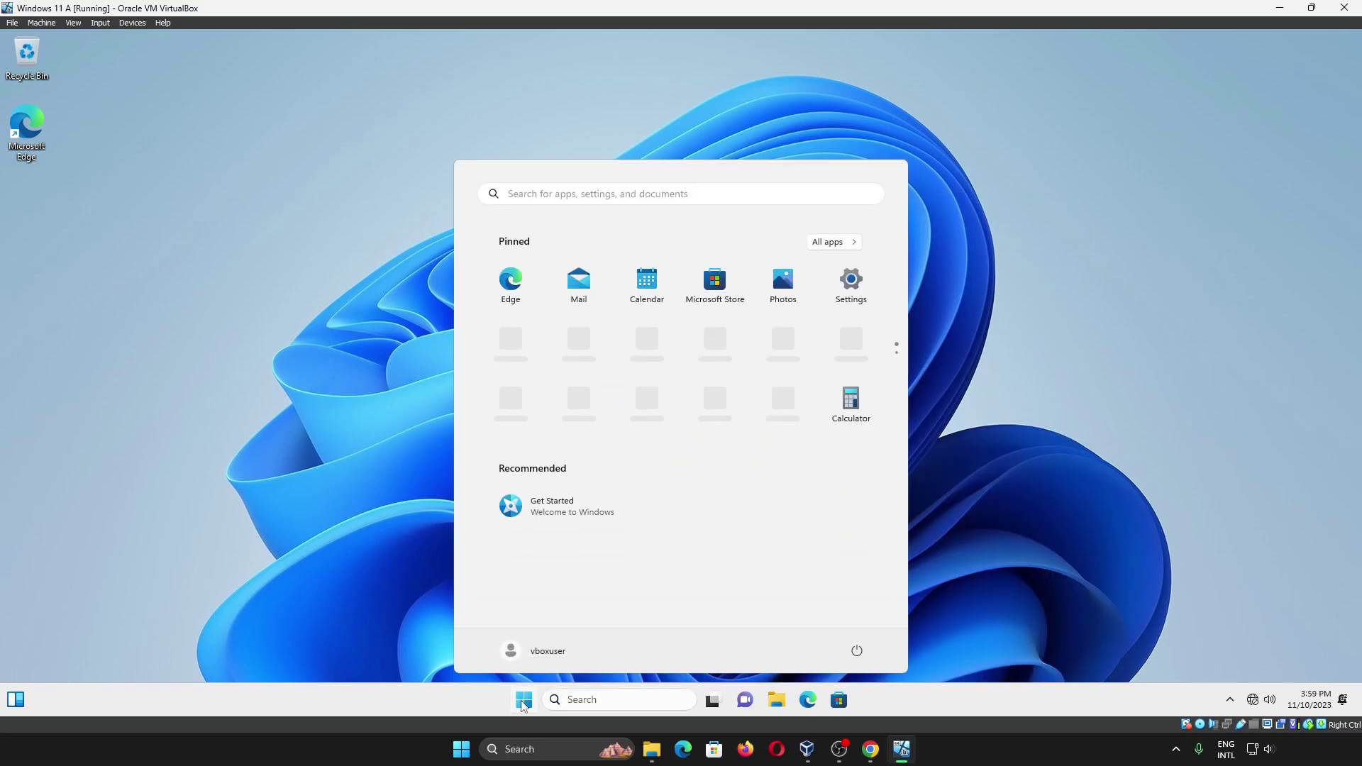
type("winver")
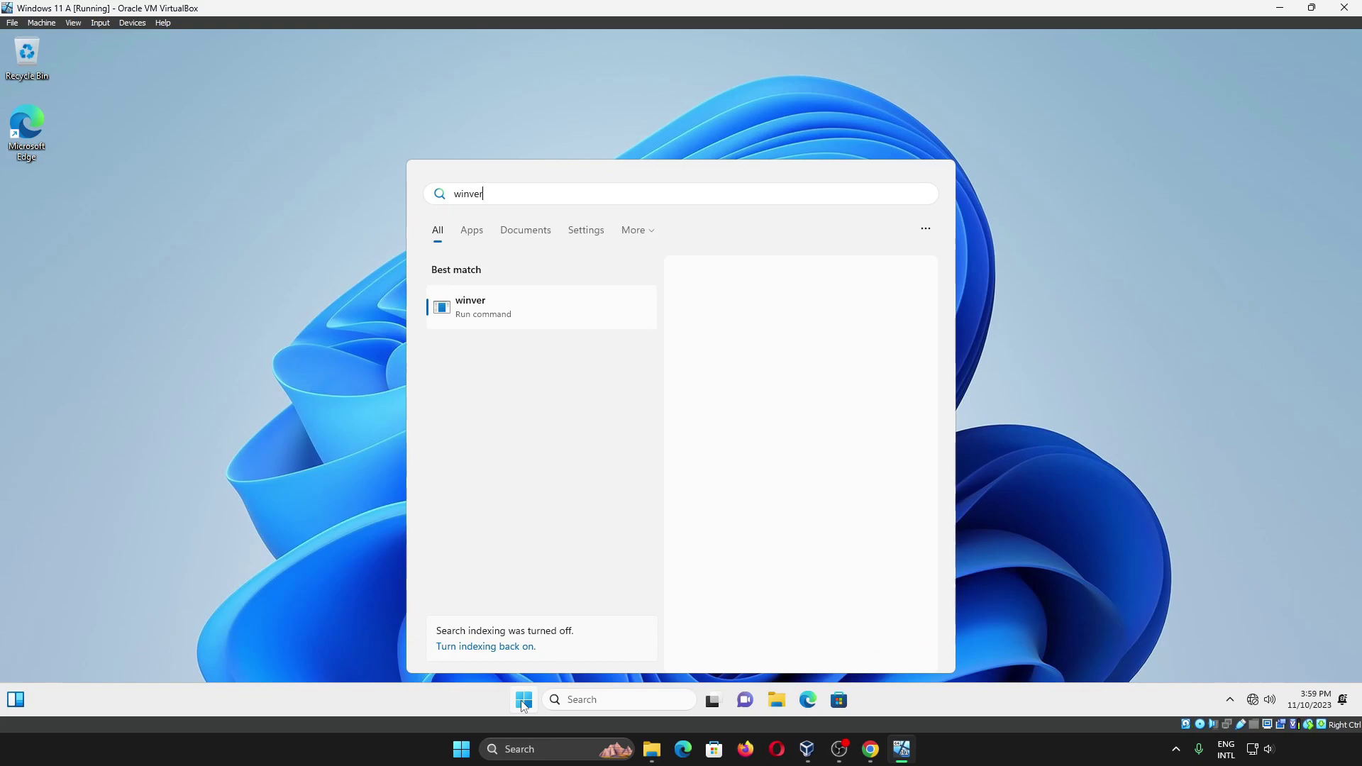
key("Return")
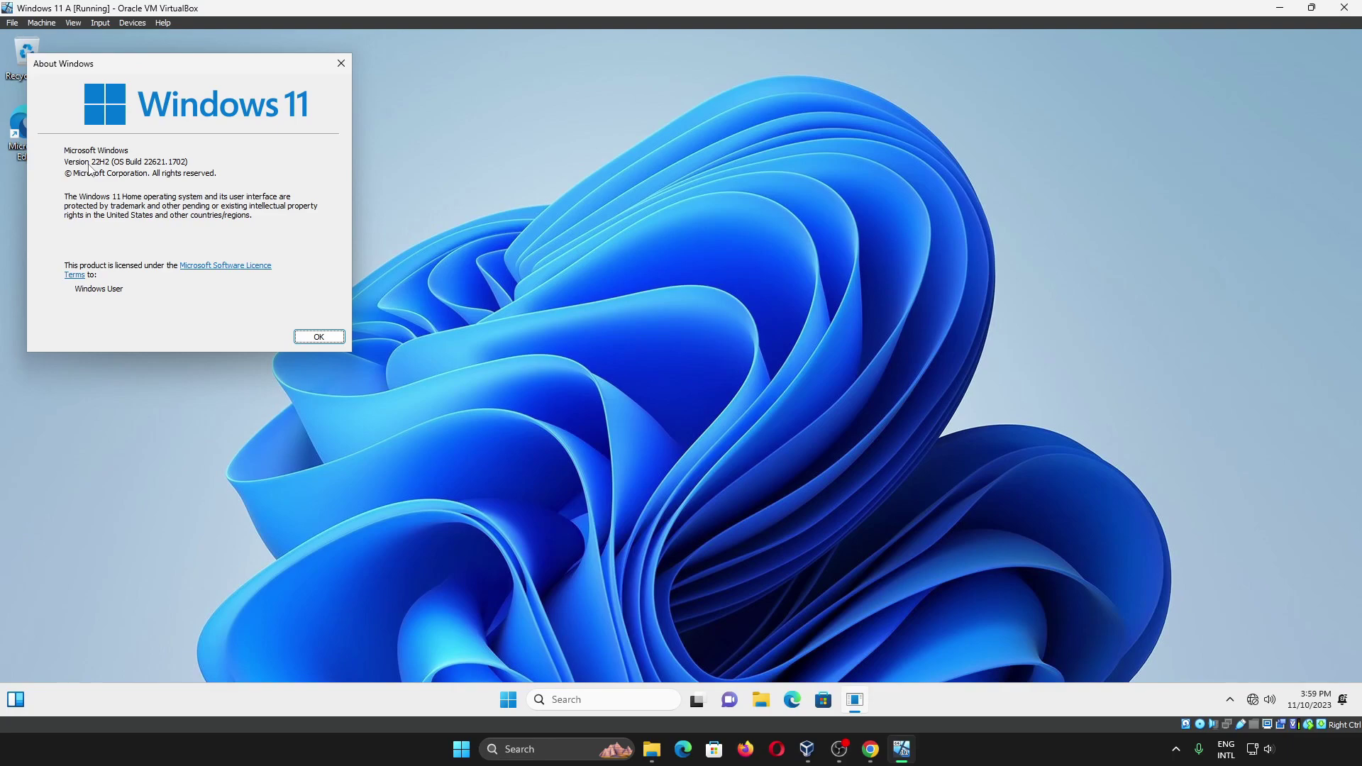
left_click(319, 336)
Run winver on the host computer to check its Windows version, and close the About Windows dialog.
left_click(457, 760)
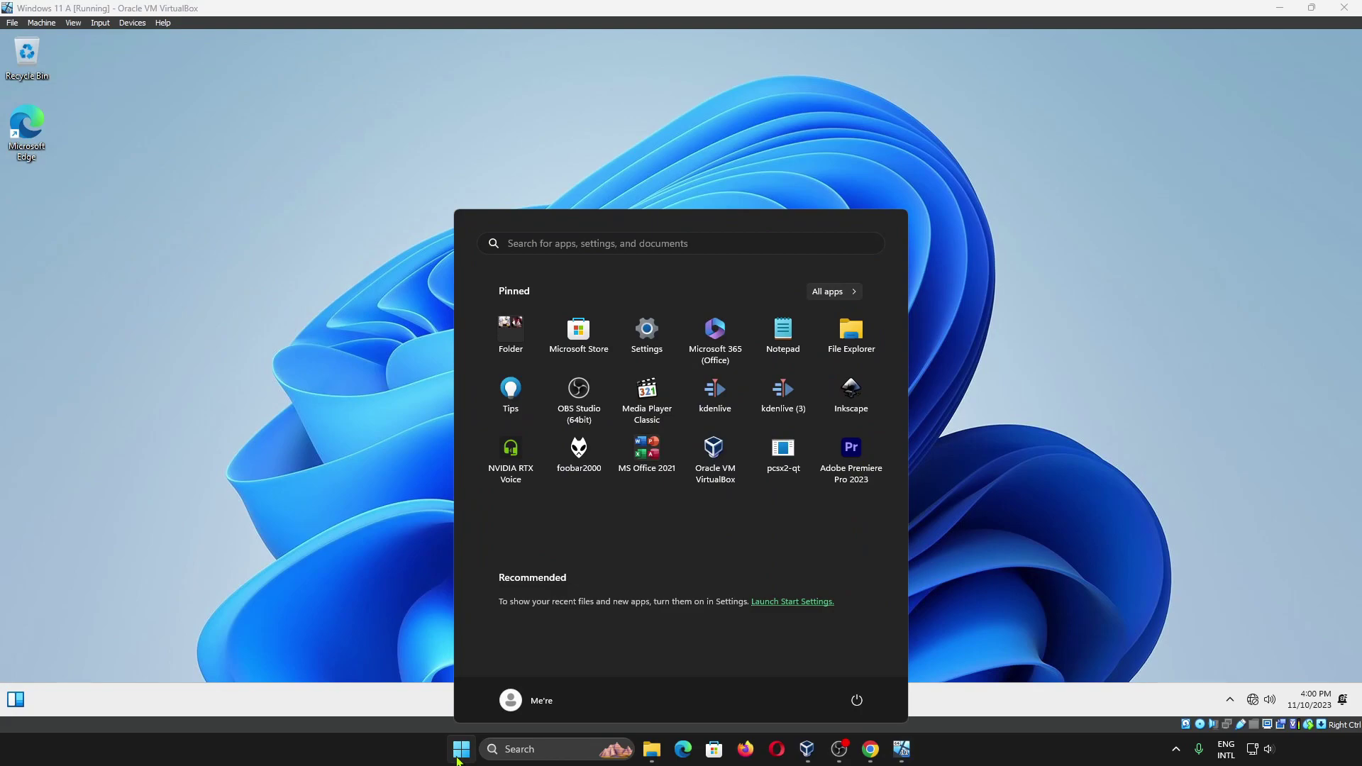
type("winver")
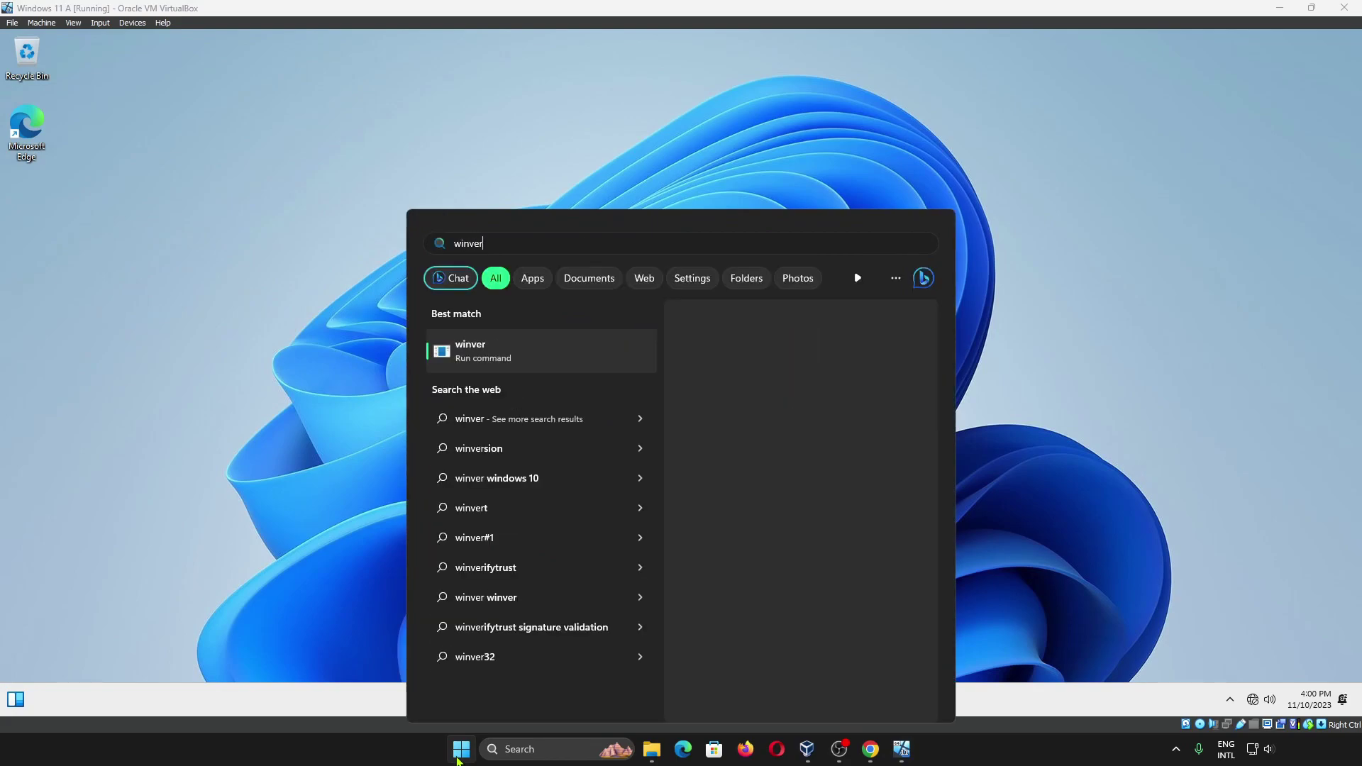
key("Return")
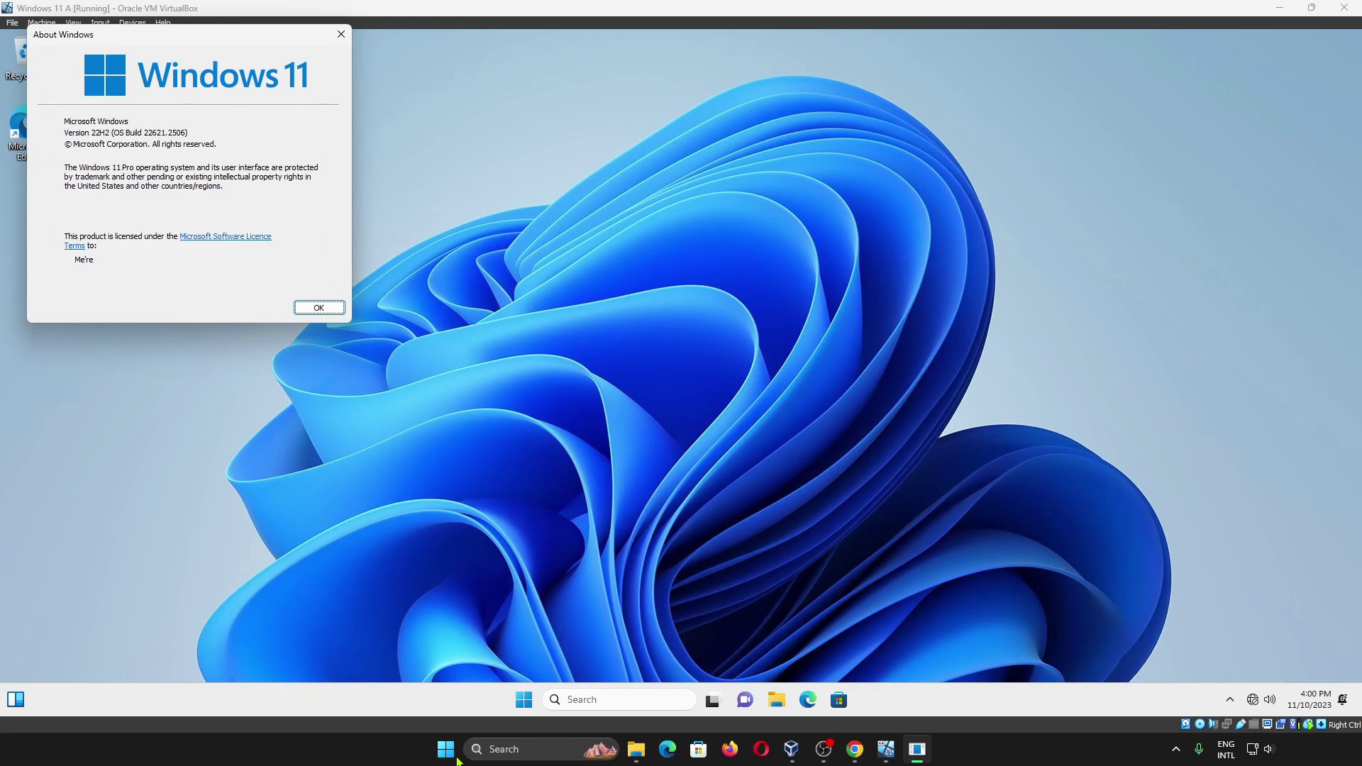
left_click(319, 308)
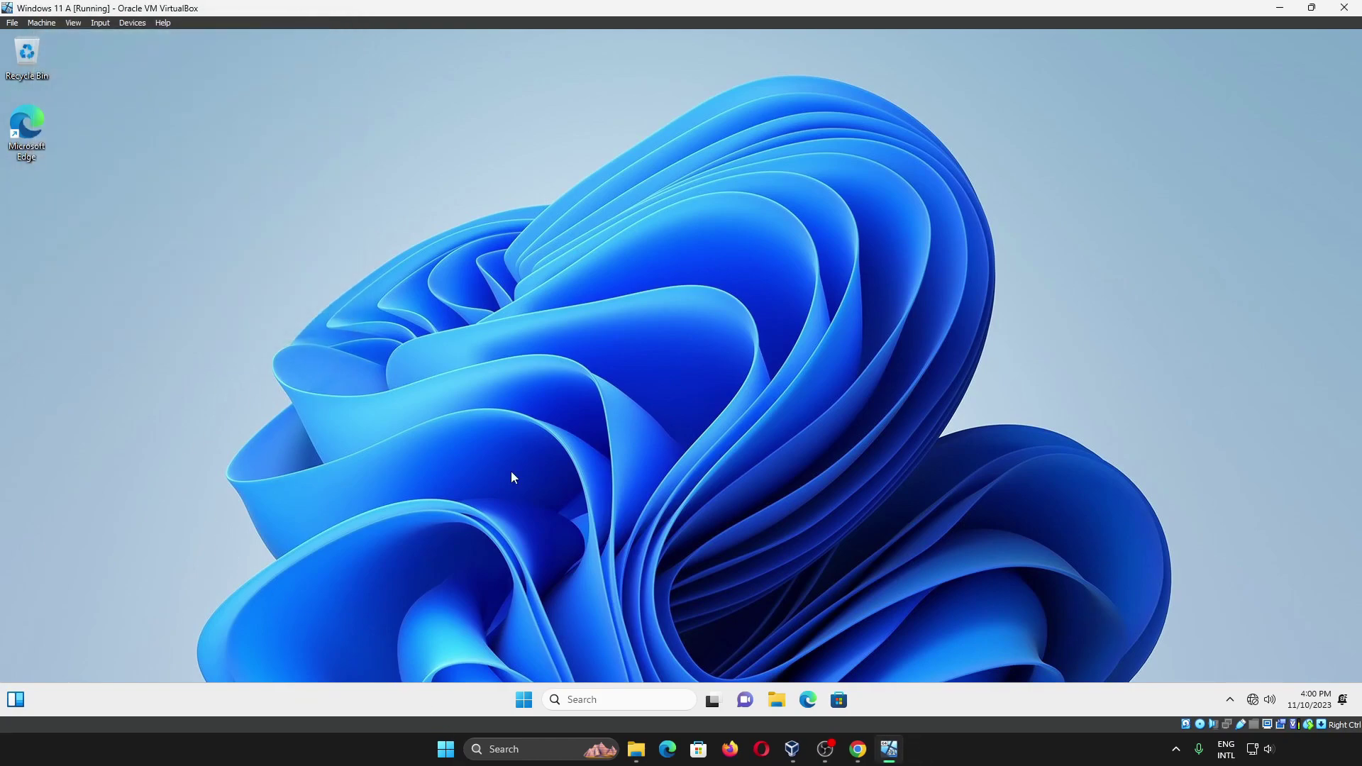
Open the host's Downloads folder in a maximized File Explorer window and examine the Windows 11 23H2 and 22H2 ISO files.
key("super+e")
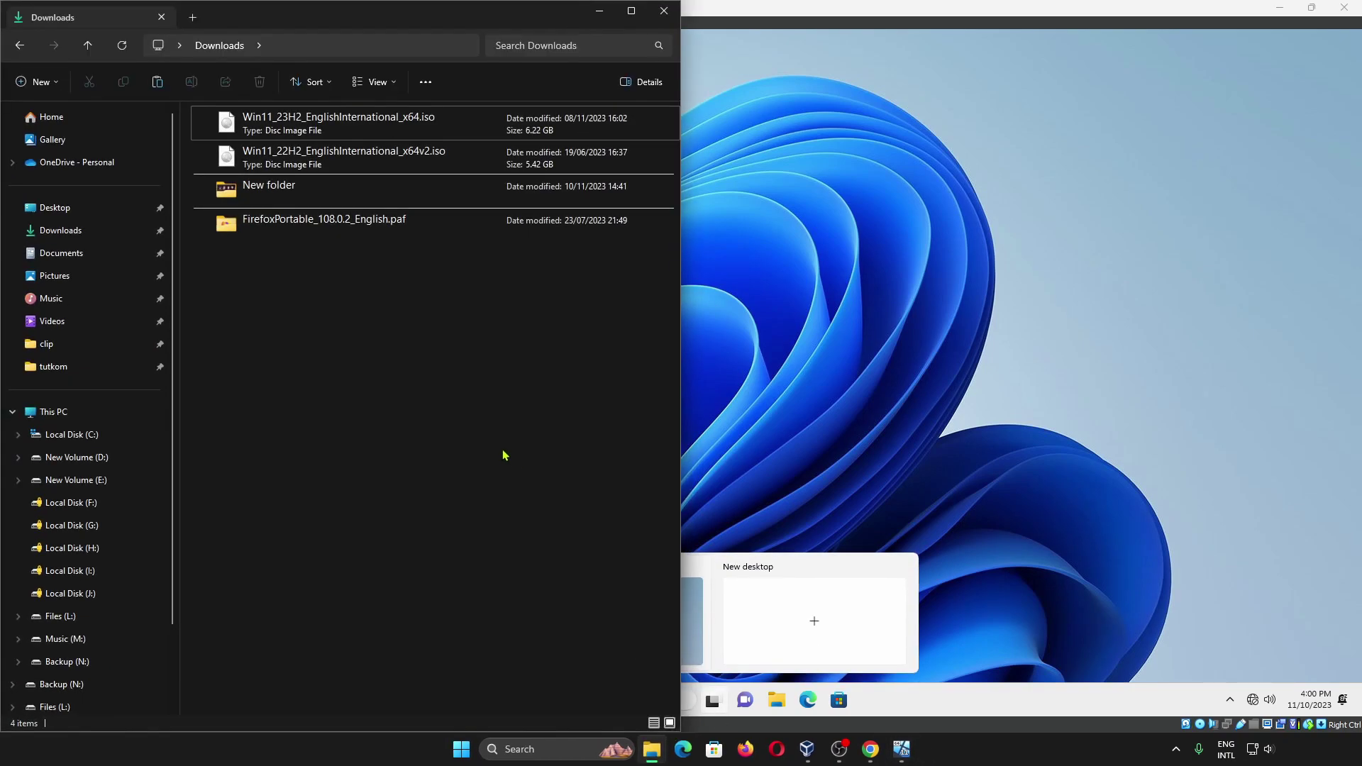
left_click(631, 10)
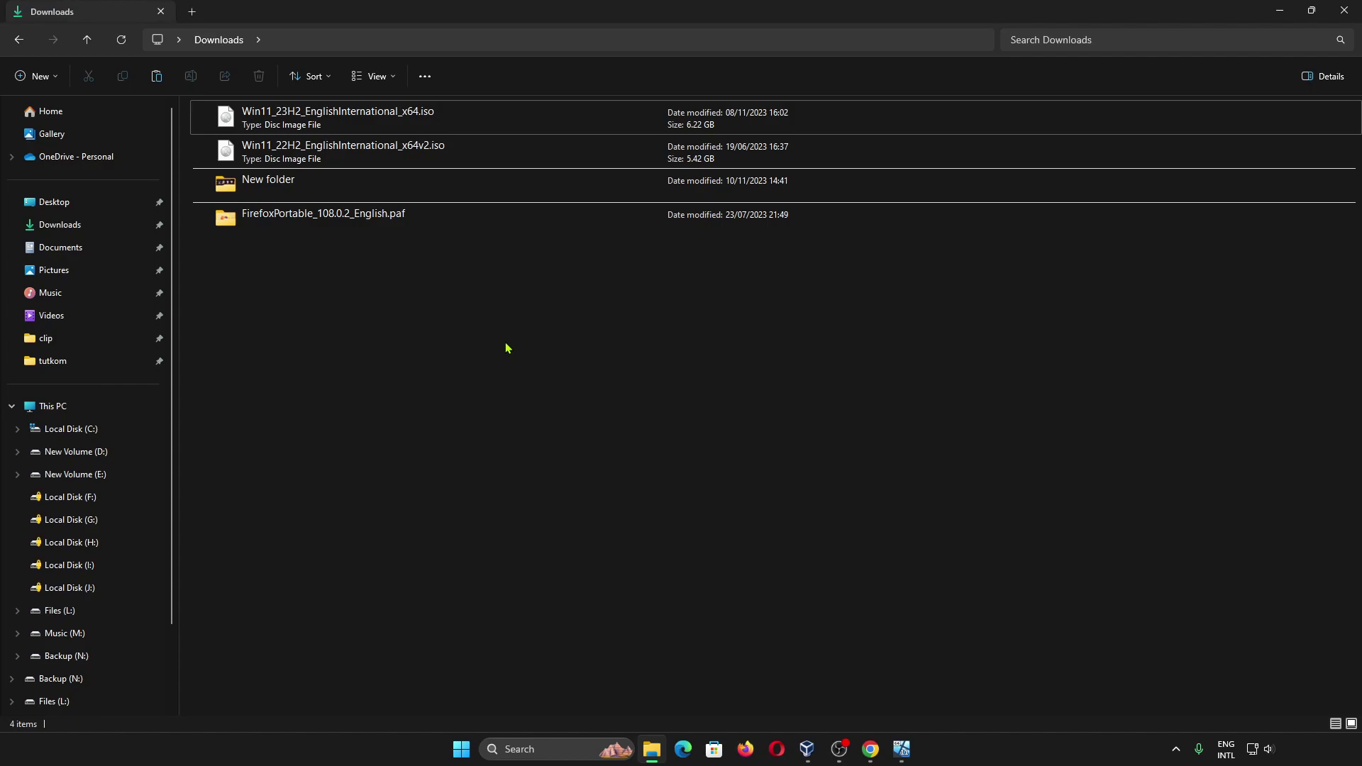
left_click(463, 130)
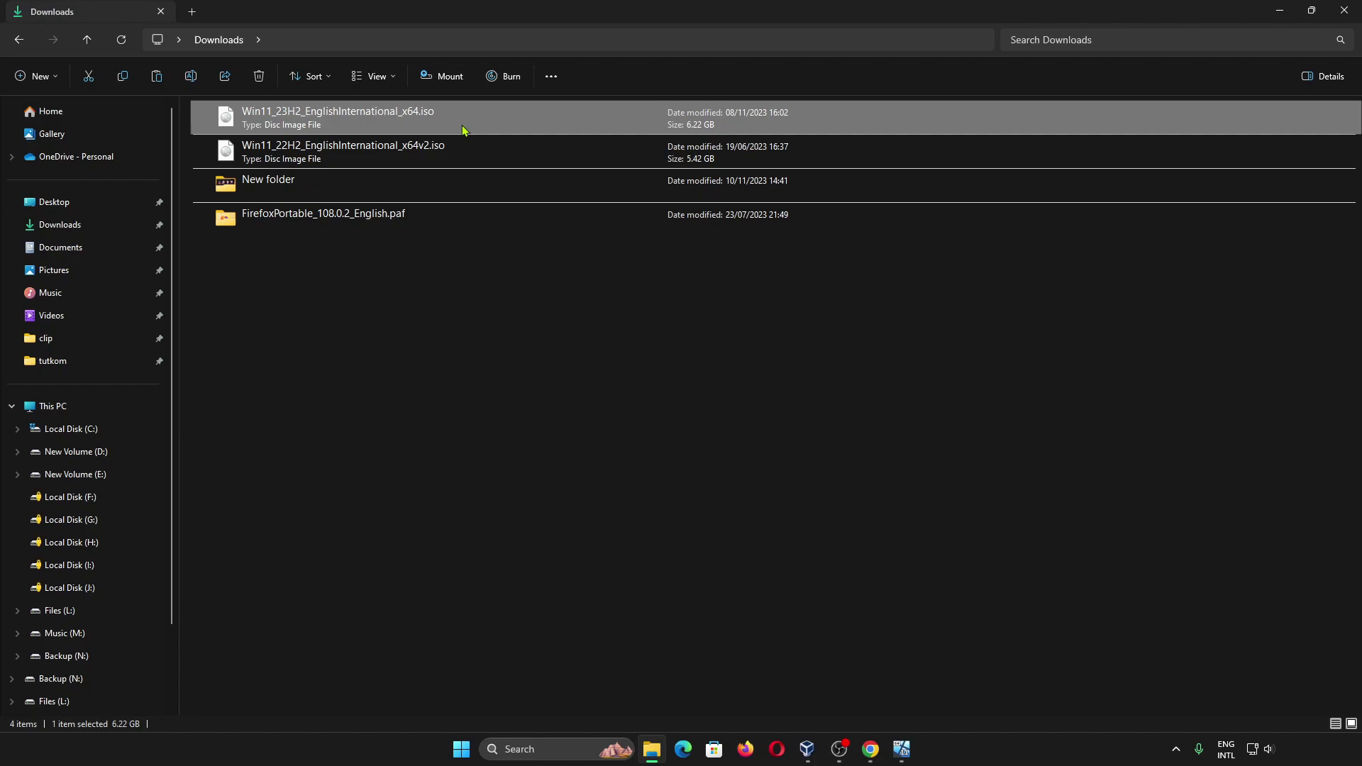
left_click(462, 158)
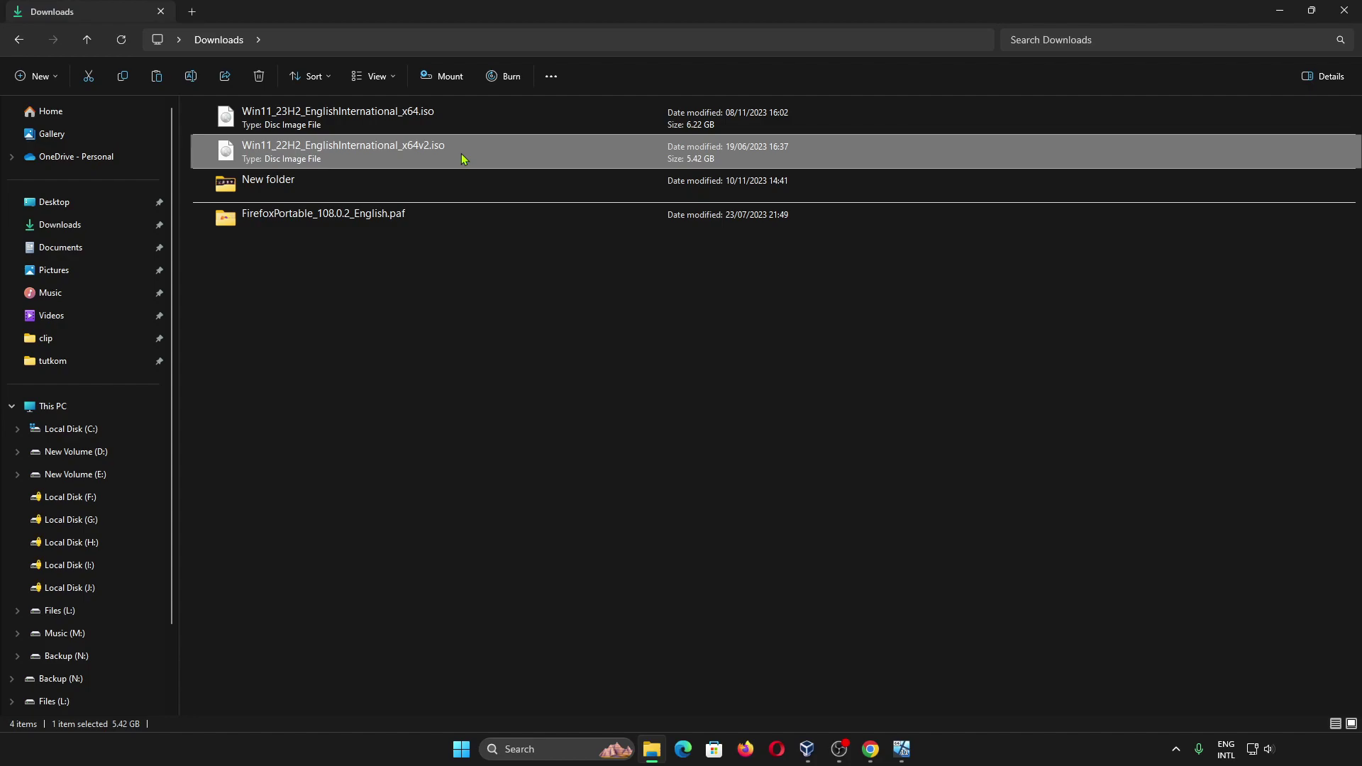
left_click(587, 542)
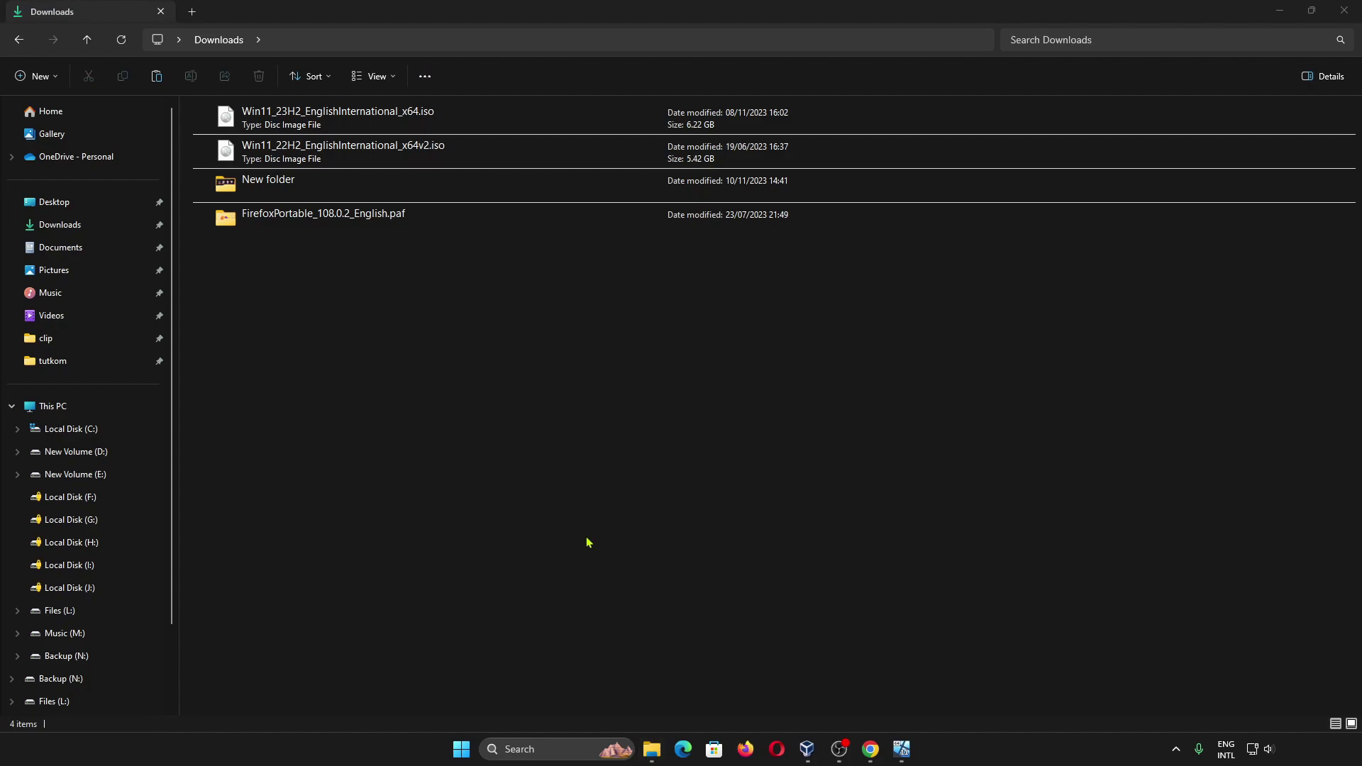
Search the host for "update" and open the Check for updates page in Settings.
left_click(474, 750)
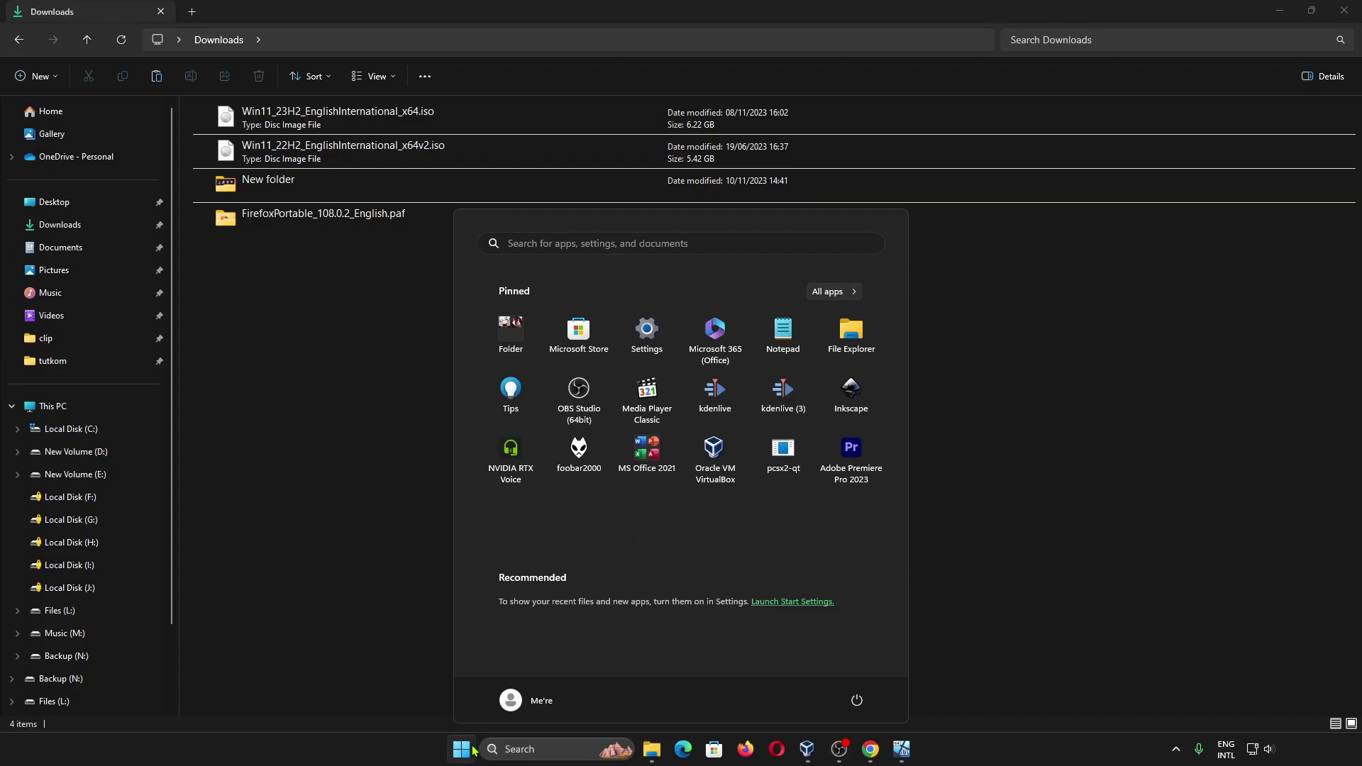
type("update")
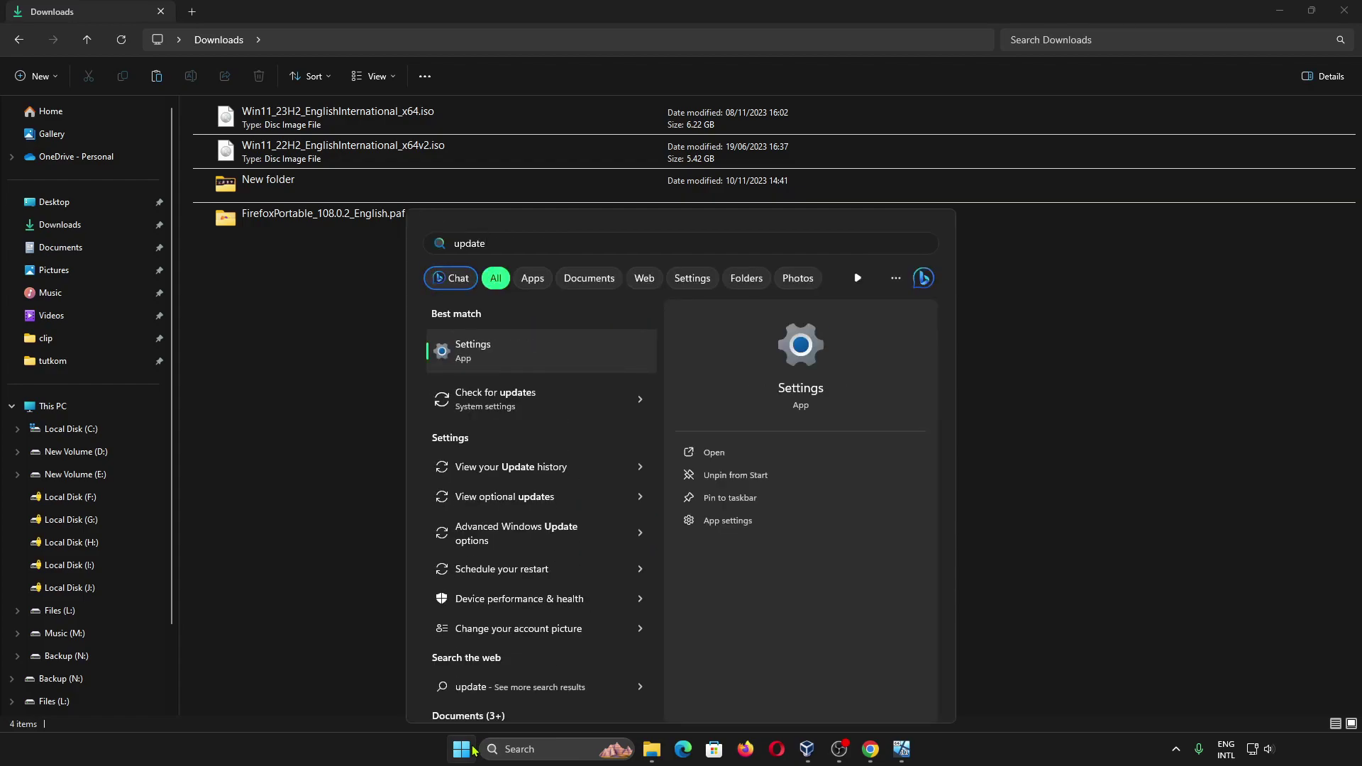
key("Down")
key("Return")
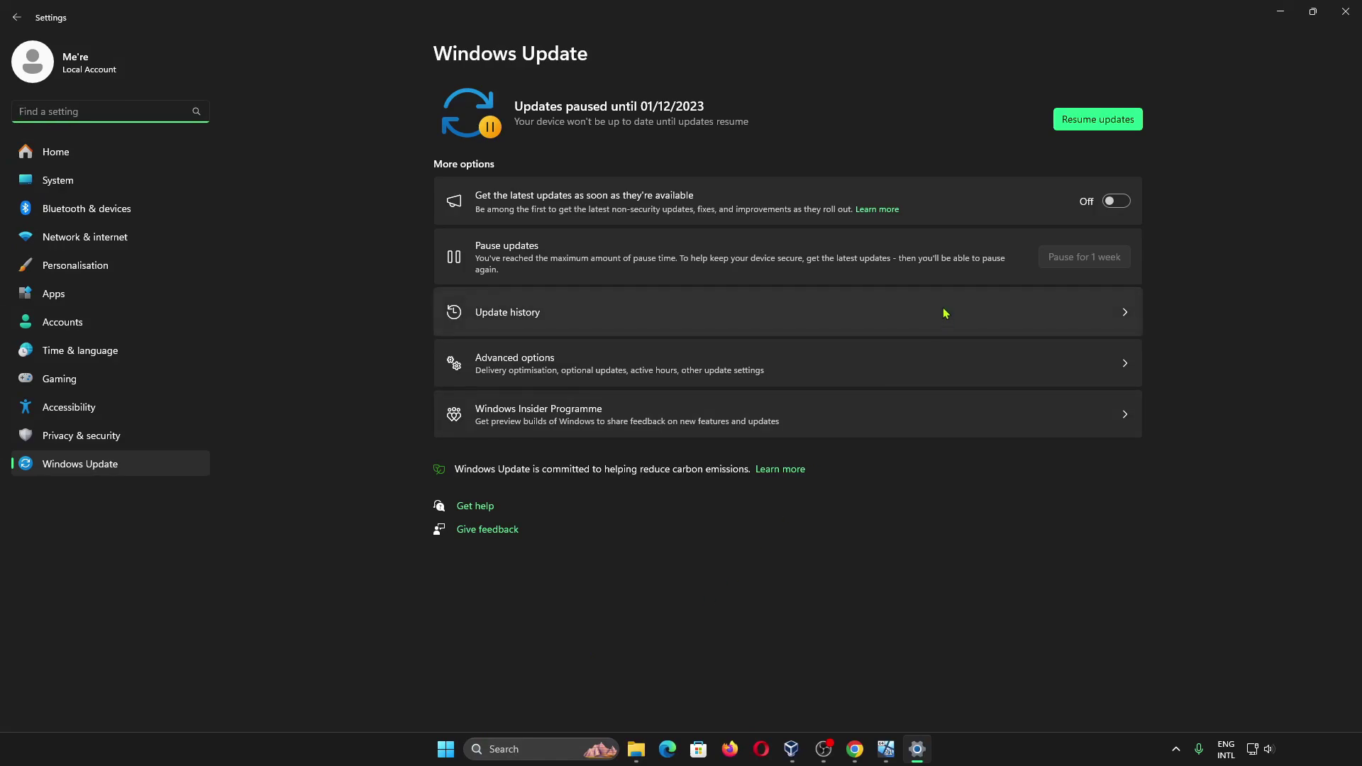
Resume Windows updates to check for available ones, and pause them again for 1 week.
left_click(1093, 119)
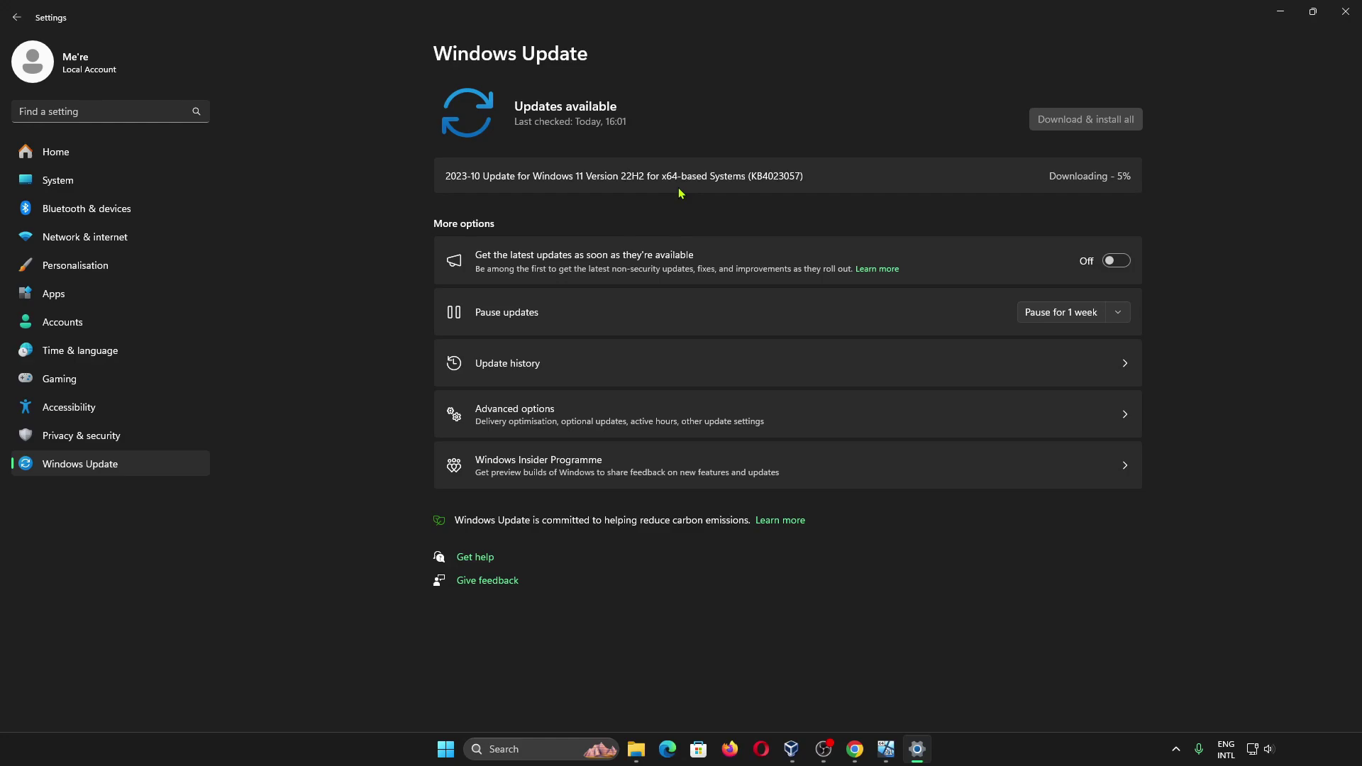
right_click(1252, 749)
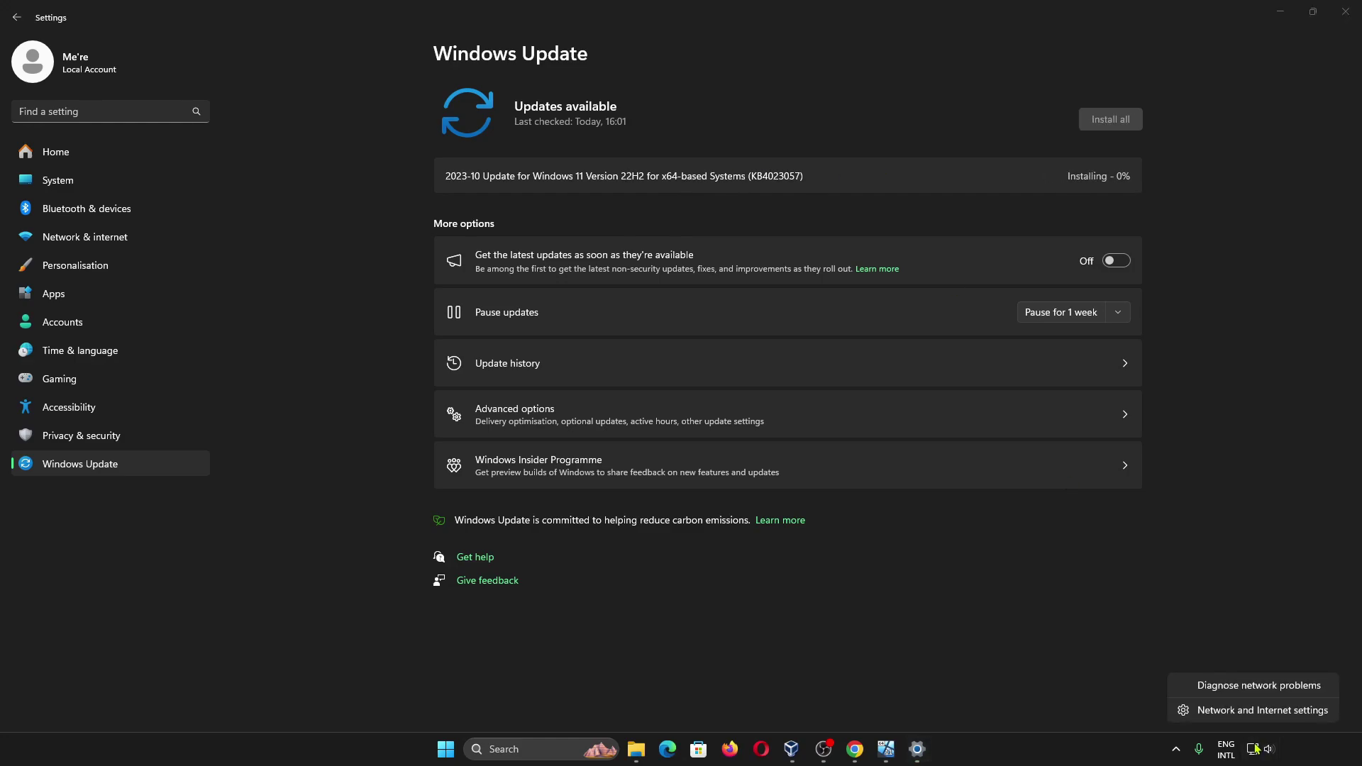
left_click(1076, 318)
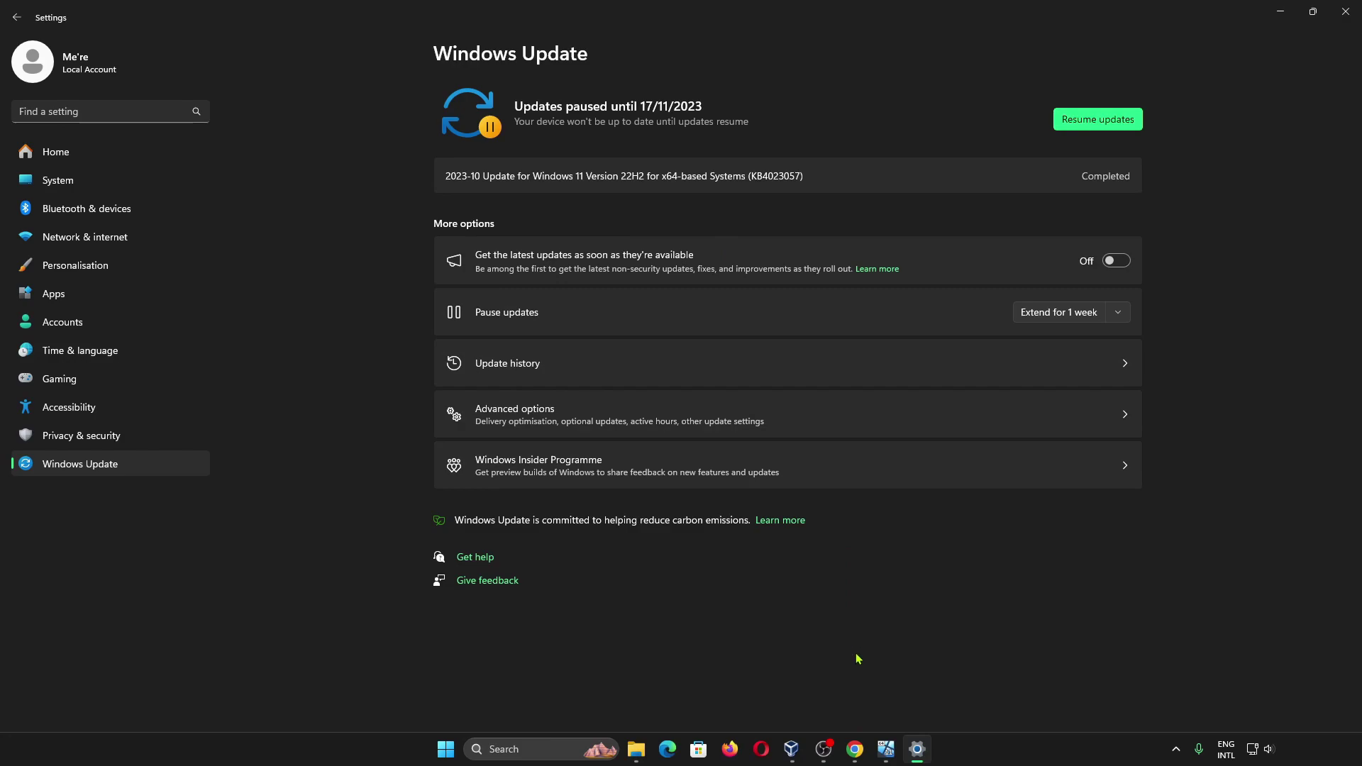
Switch to Chrome, maximize its window, and search Google for "windows 11 iso download".
left_click(855, 749)
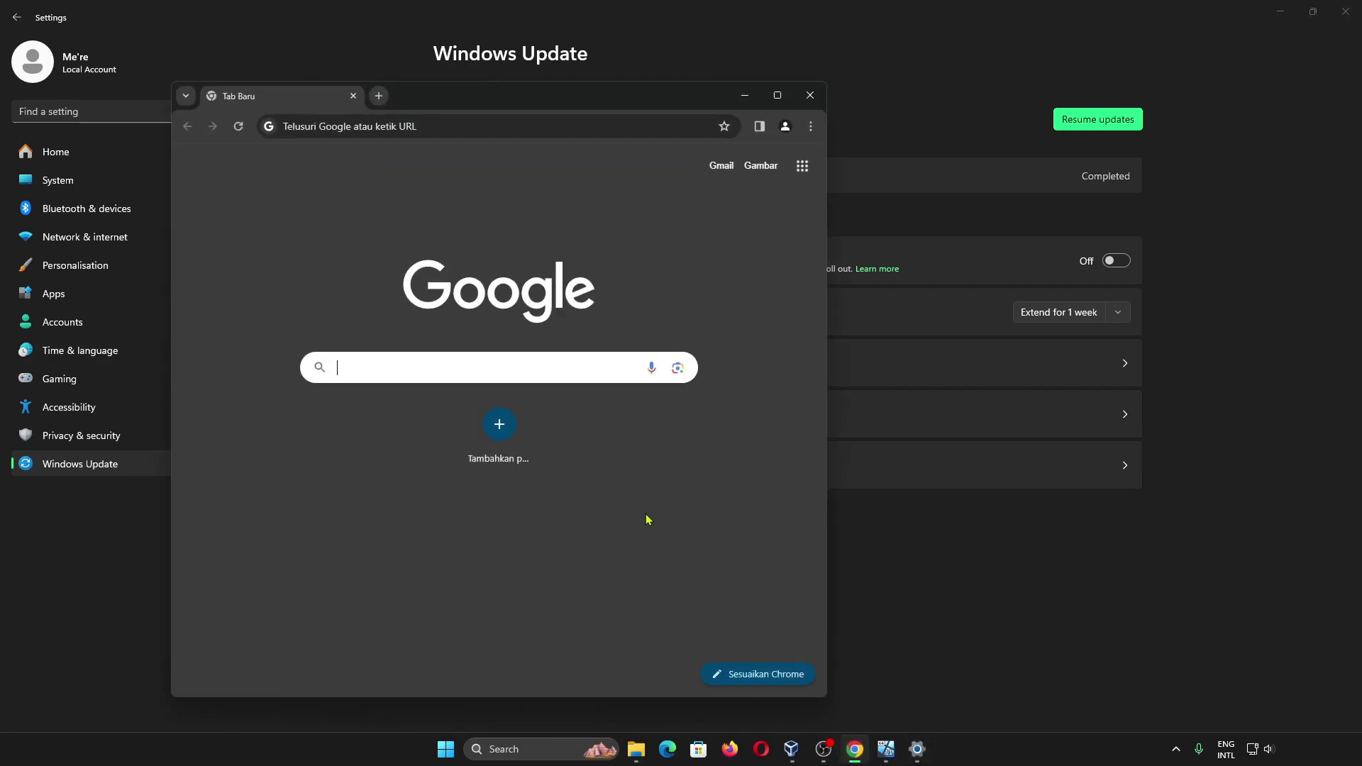
left_click(778, 96)
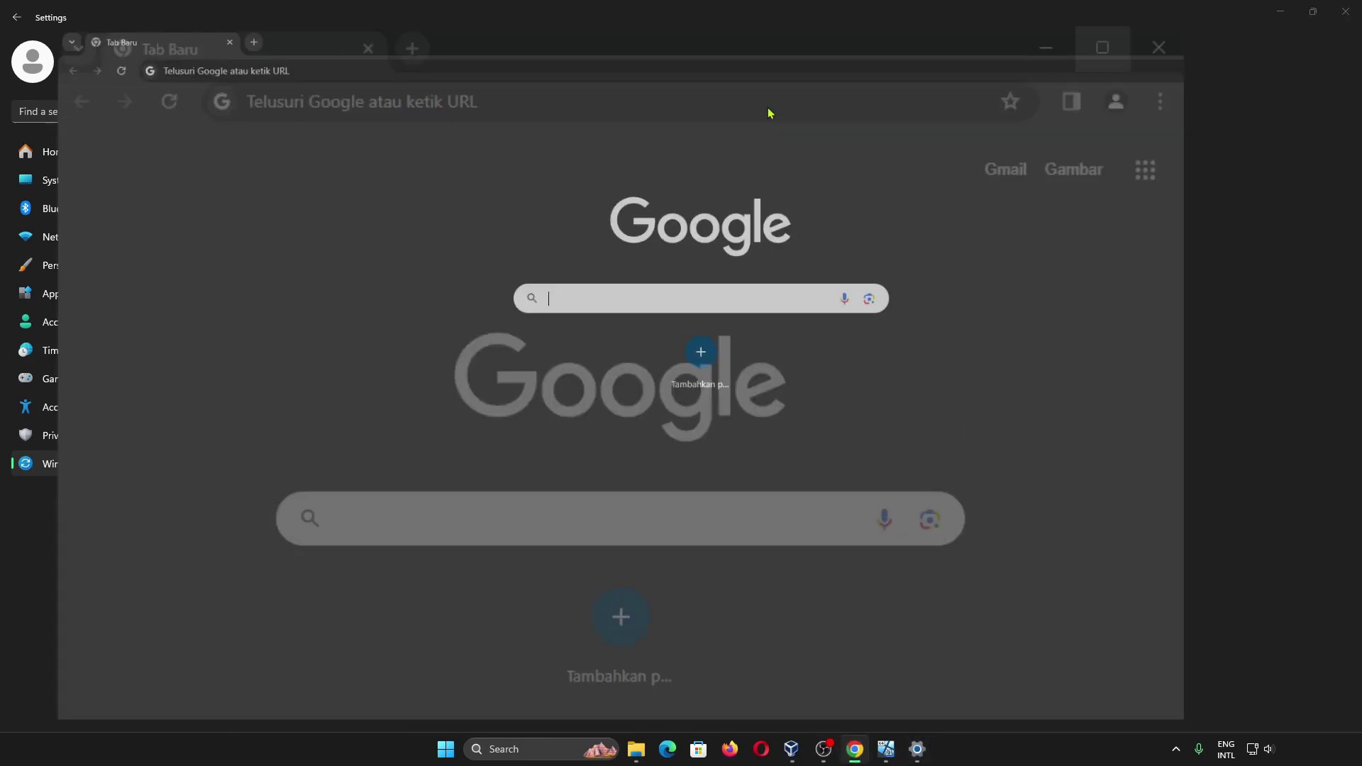
left_click(677, 282)
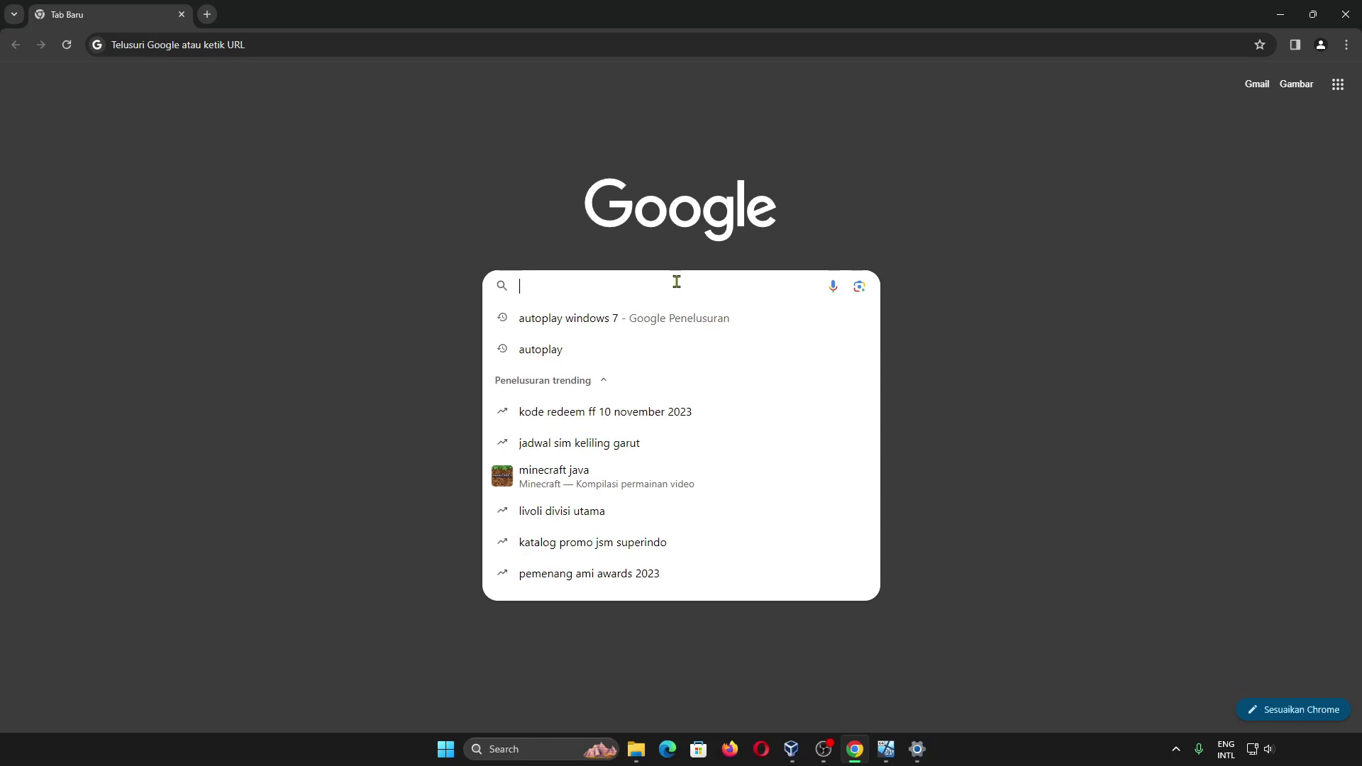
type("wi")
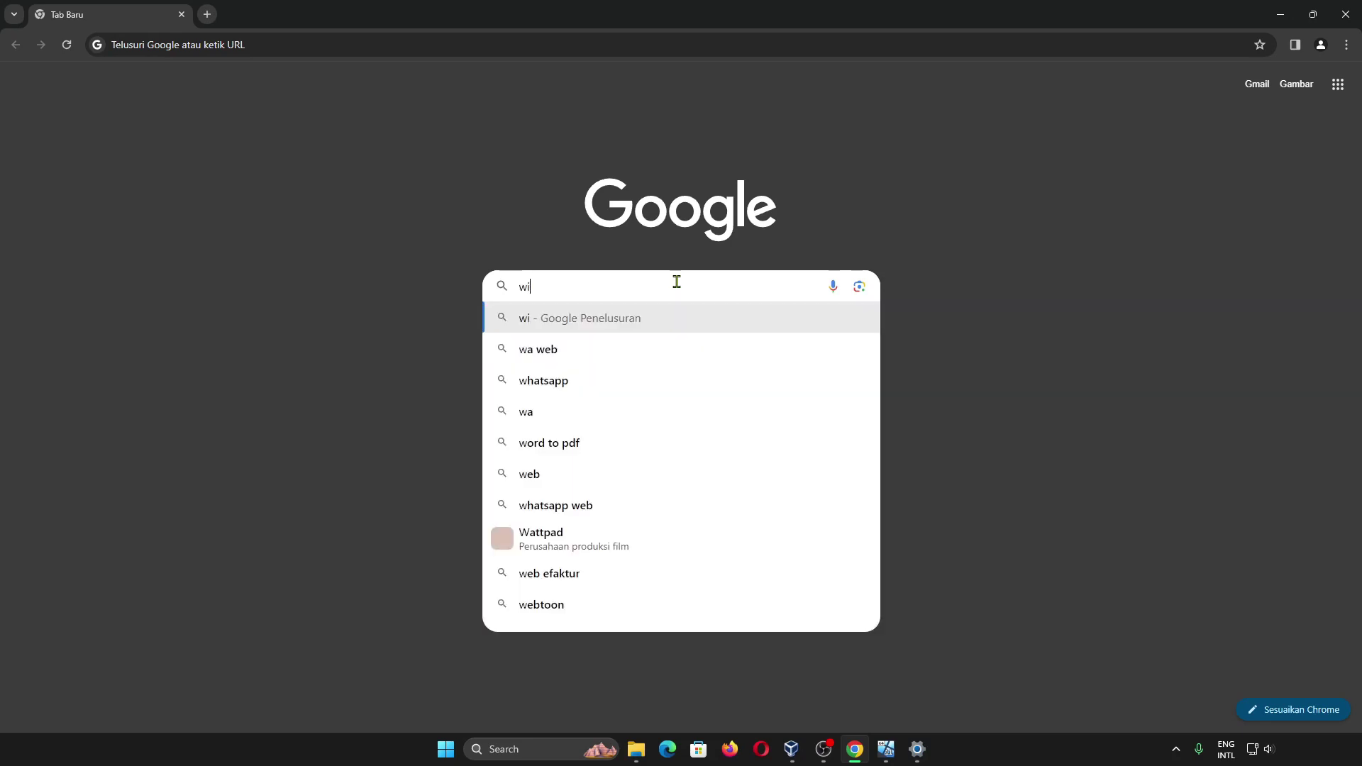
type("ndows 11 i")
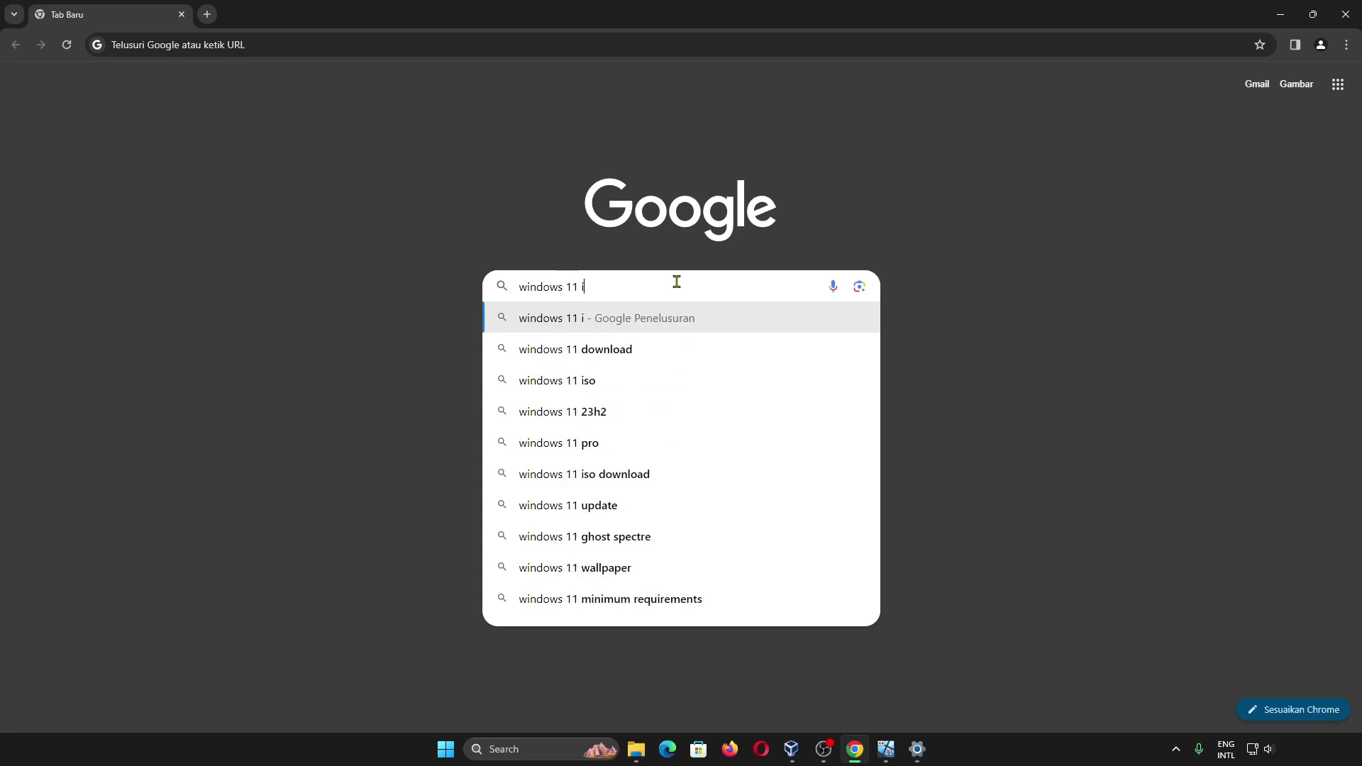
type("so download")
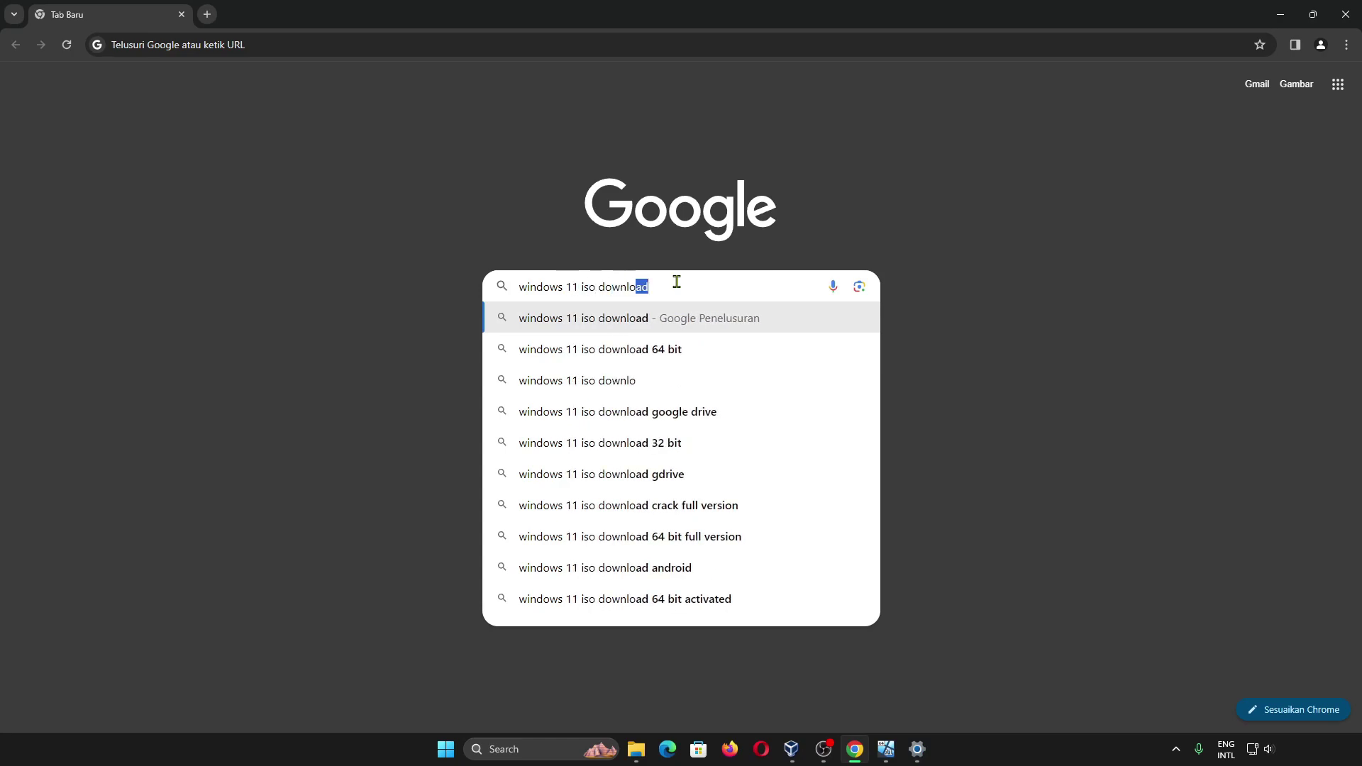
key("Return")
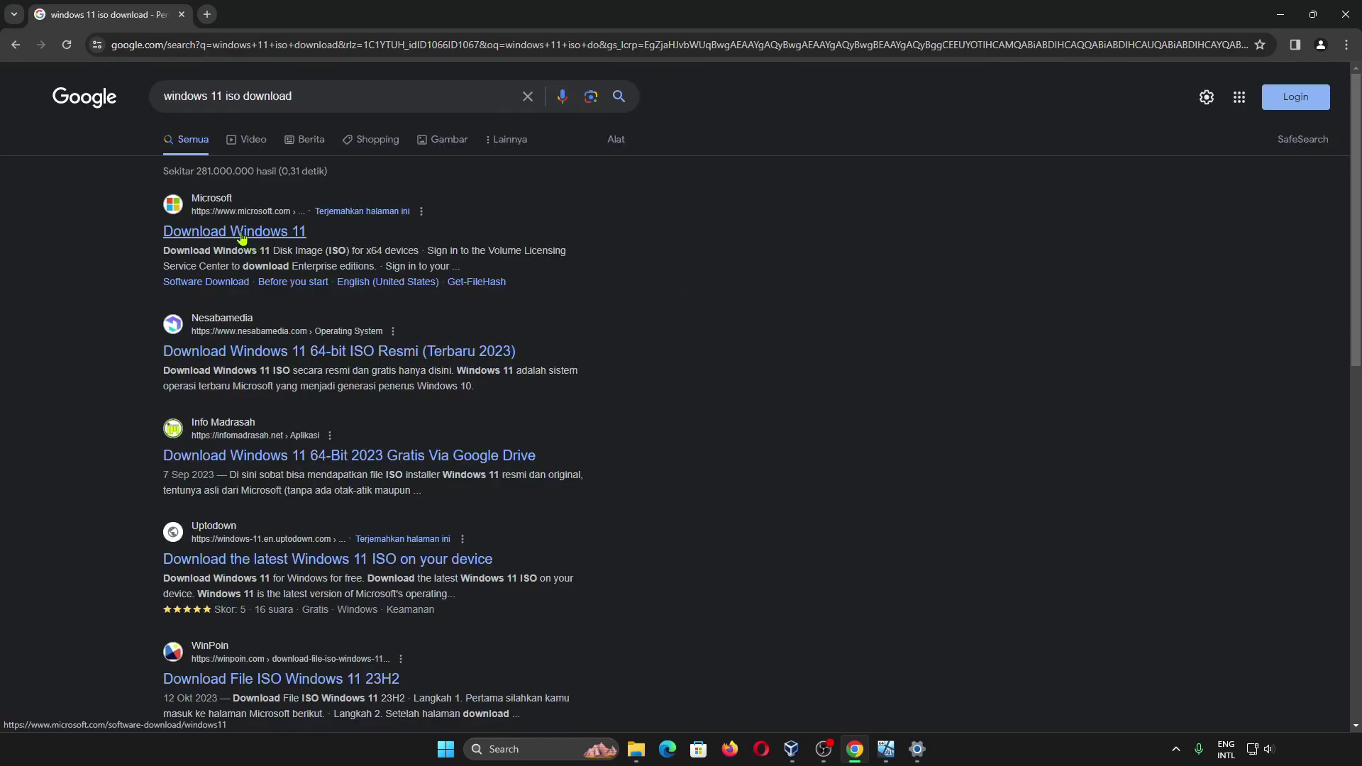
Open Microsoft's Download Windows 11 page and review the Installation Assistant, installation media and disk image options.
left_click(241, 232)
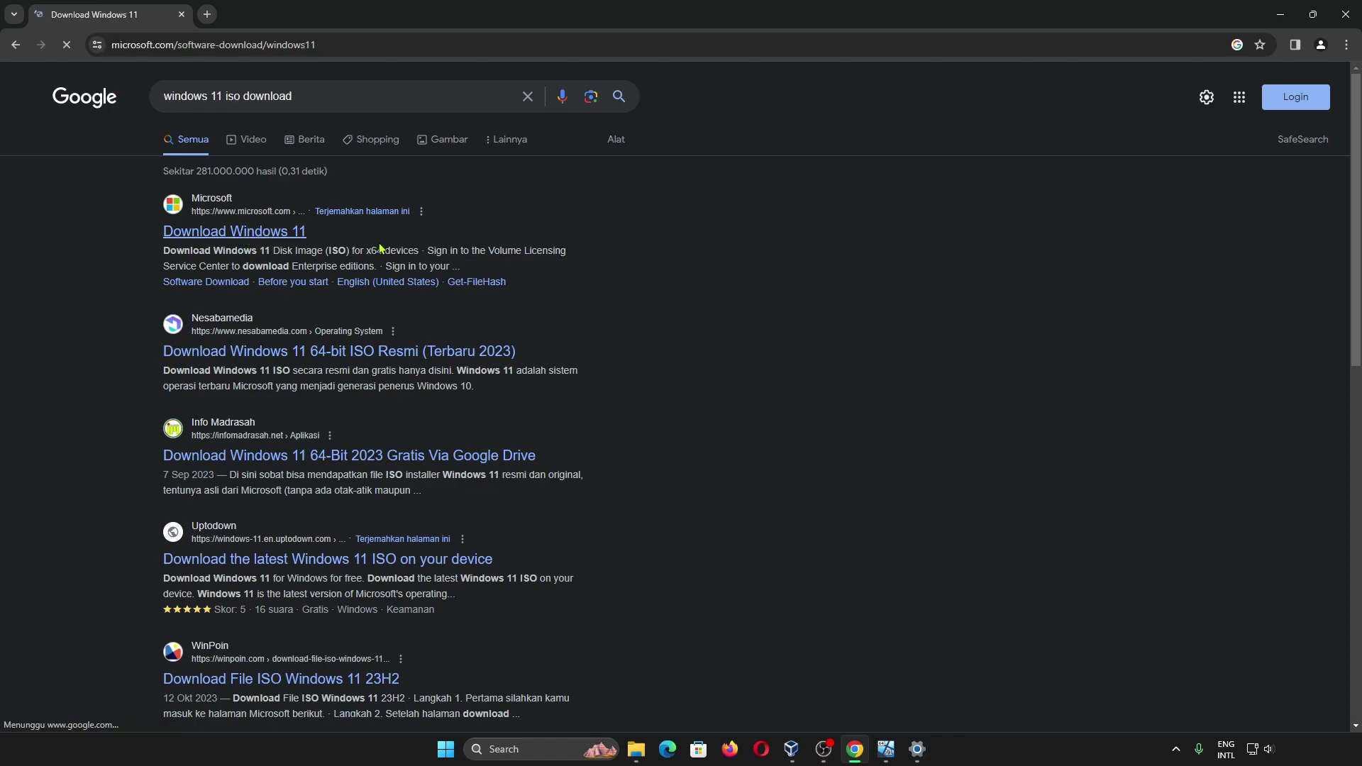
scroll(569, 347, "down", 4)
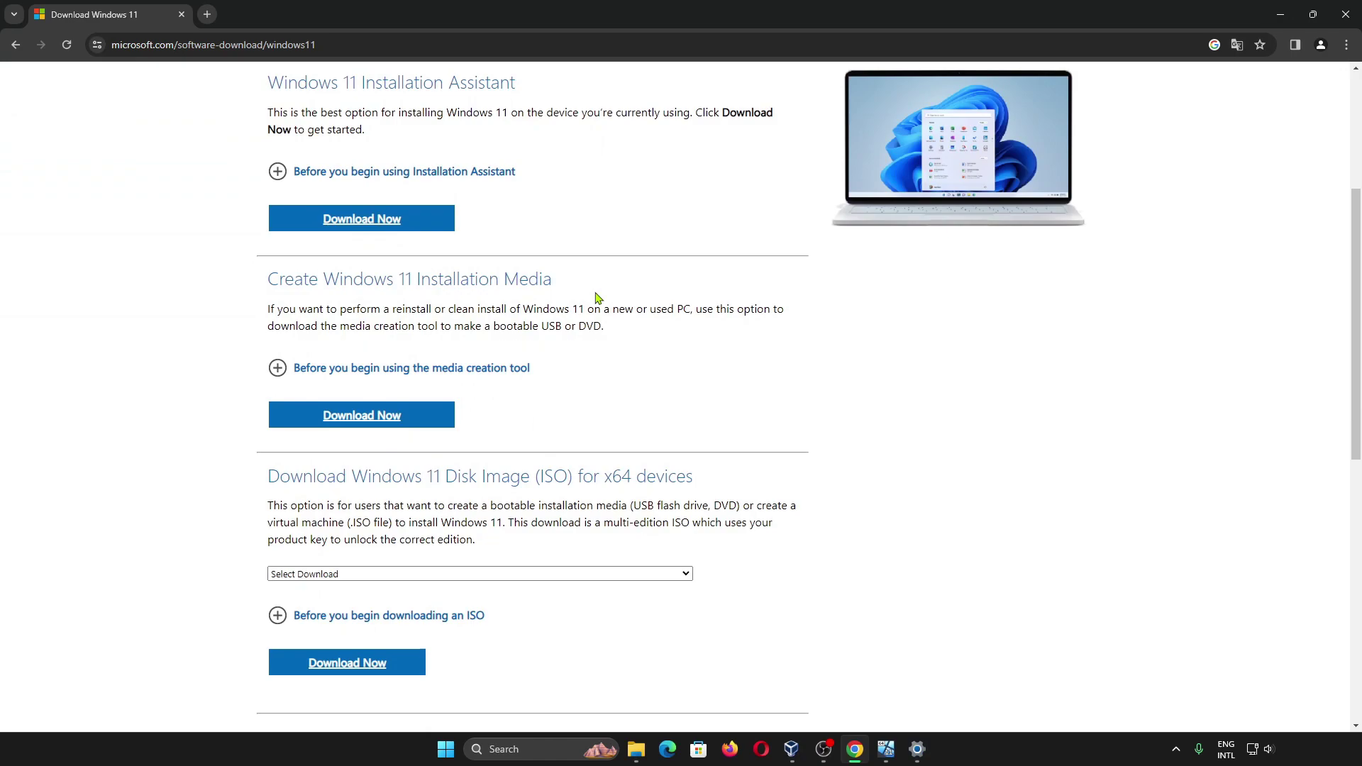
scroll(596, 298, "up", 1)
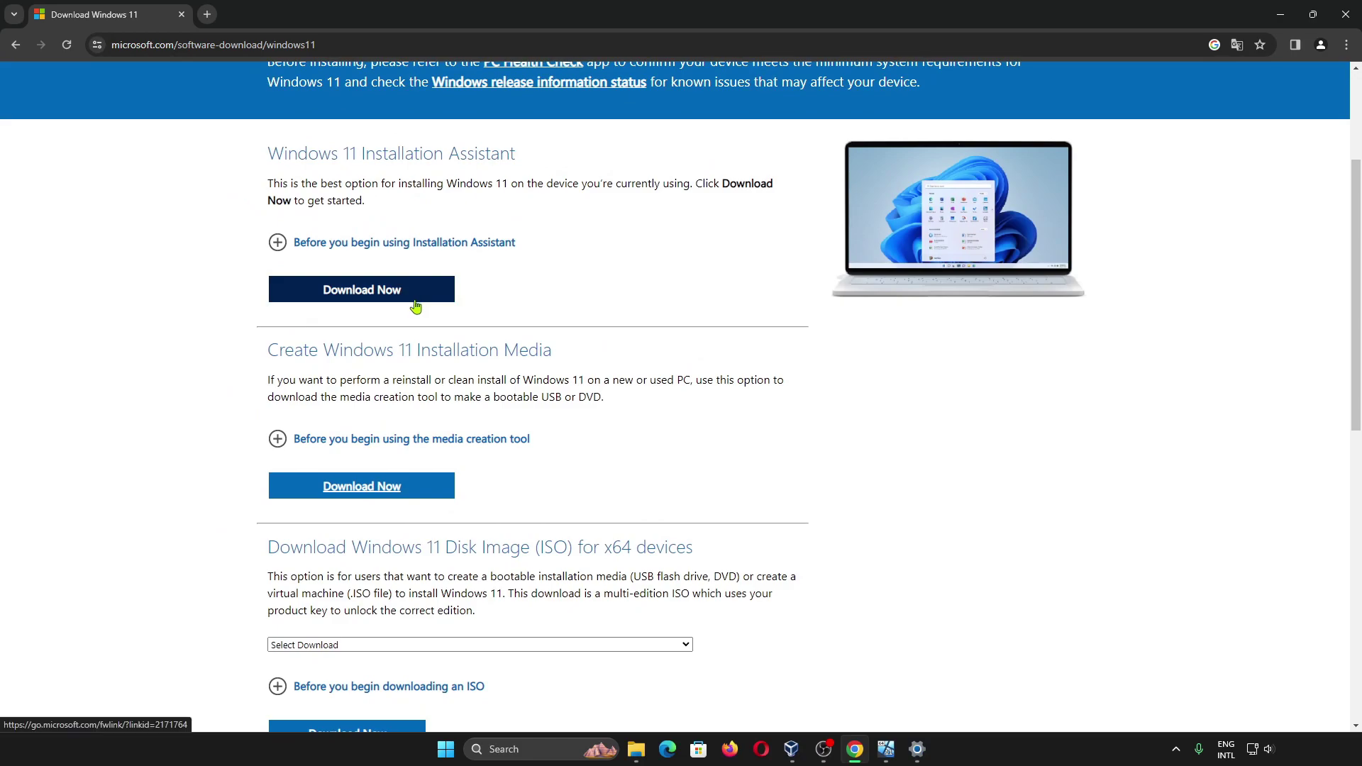
scroll(416, 307, "down", 4)
scroll(397, 478, "up", 1)
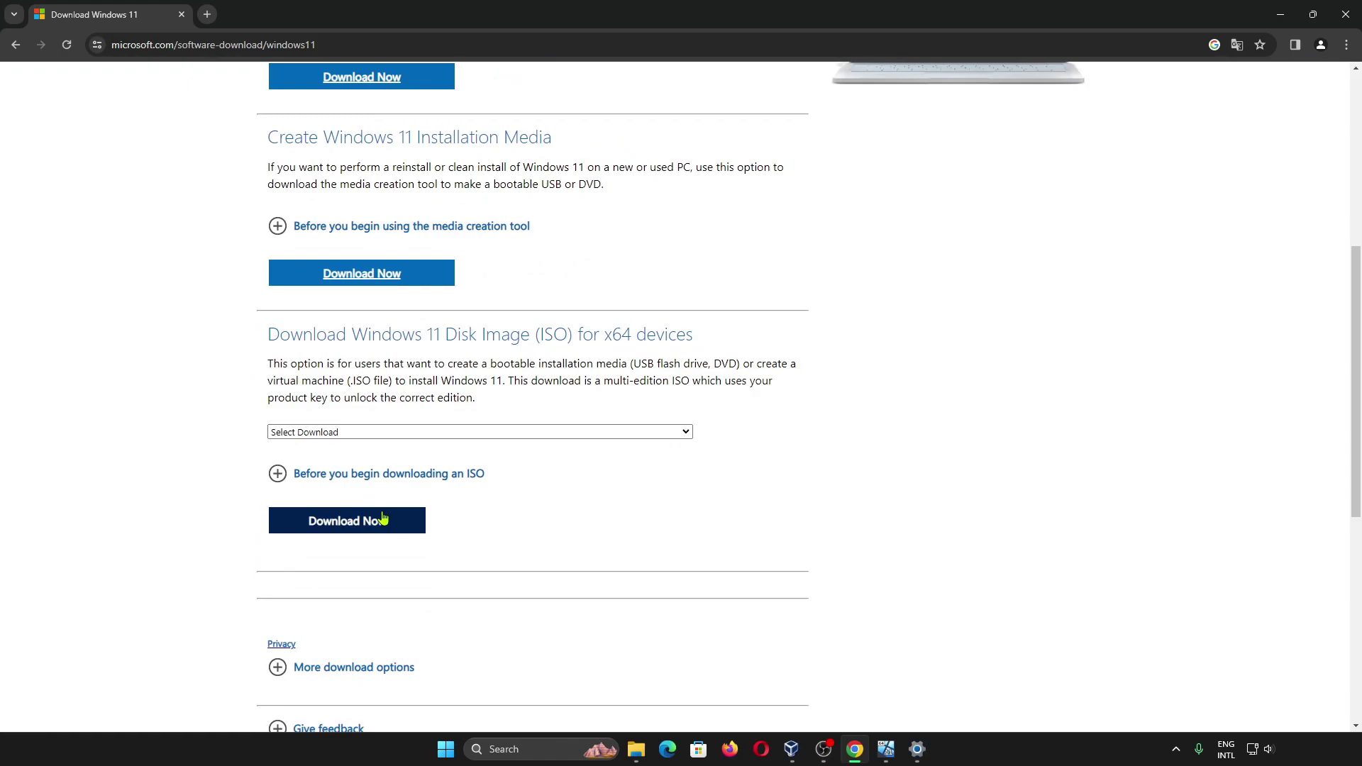
scroll(381, 517, "up", 3)
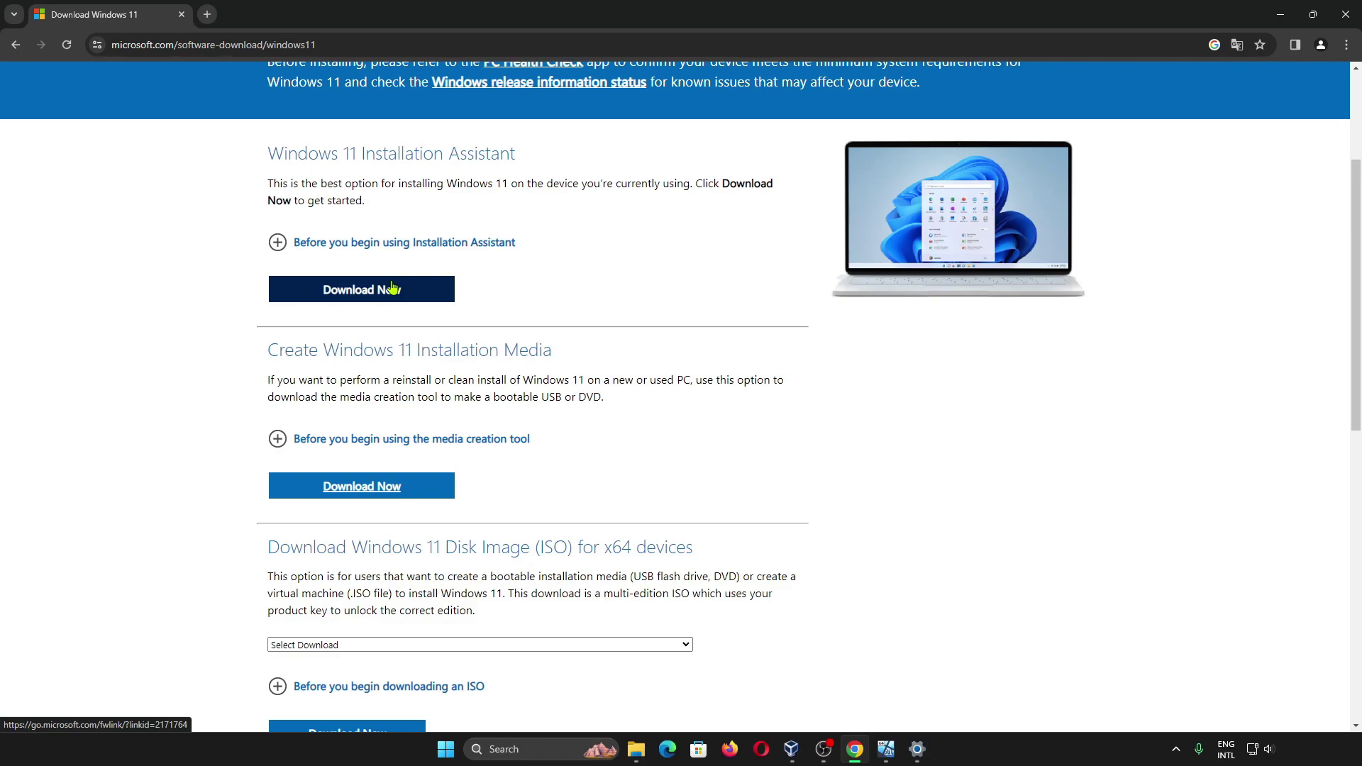
Choose Windows 11 (multi-edition ISO for x64 devices) as the disk image and request its download.
scroll(392, 287, "down", 4)
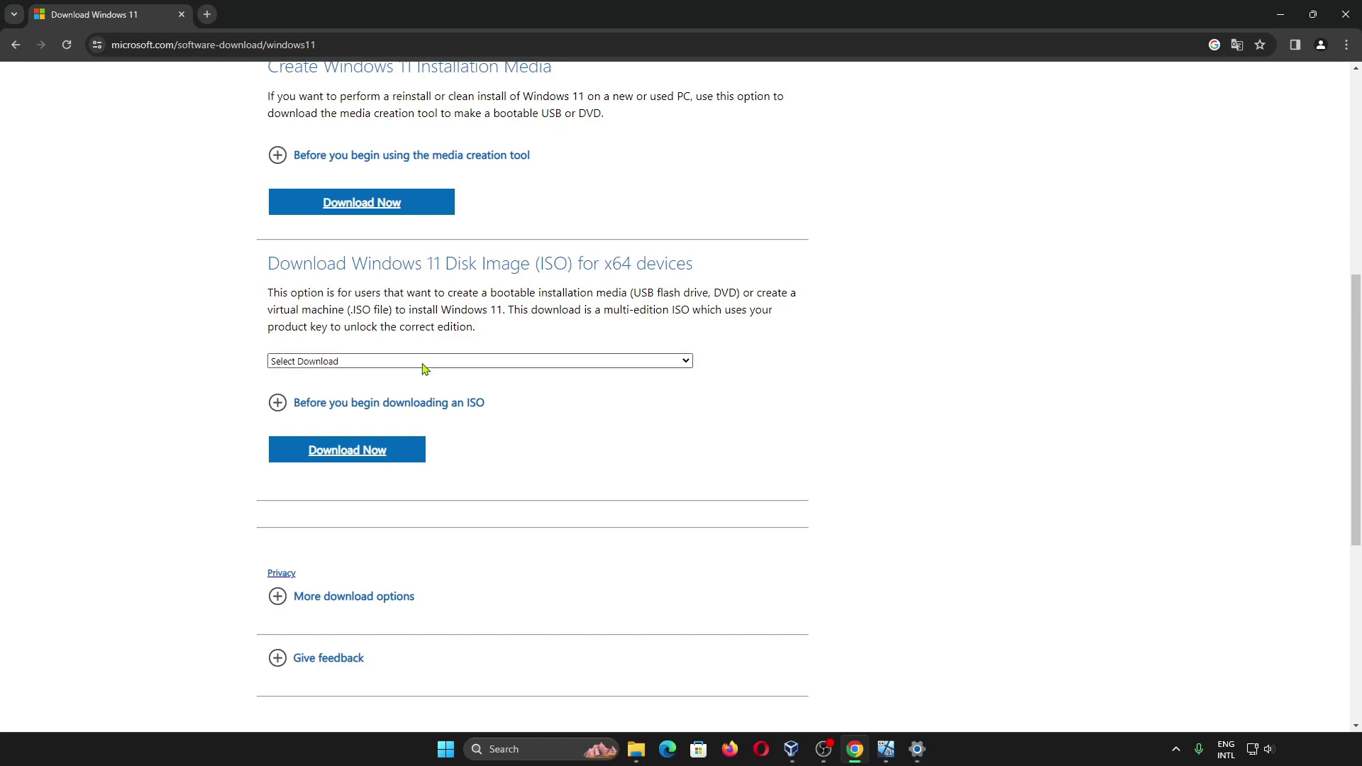
left_click(423, 362)
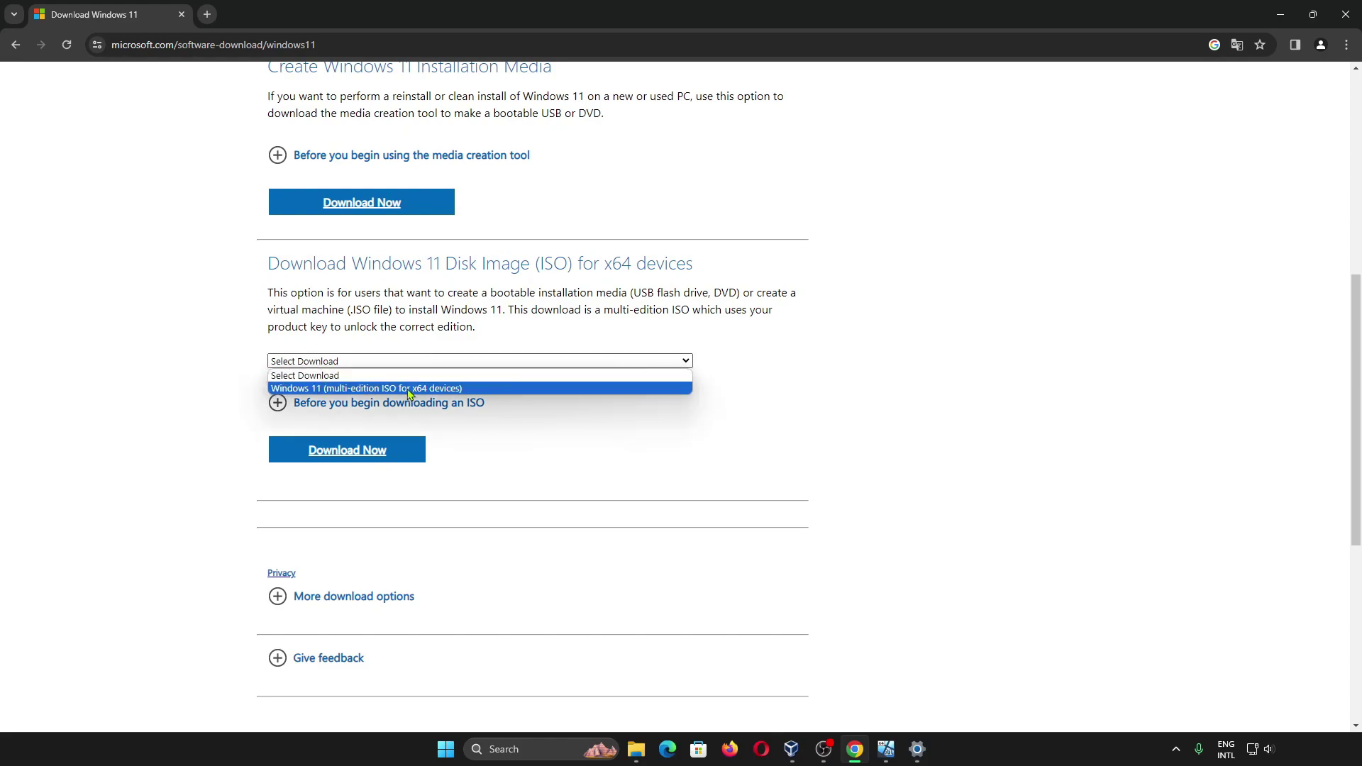
left_click(409, 389)
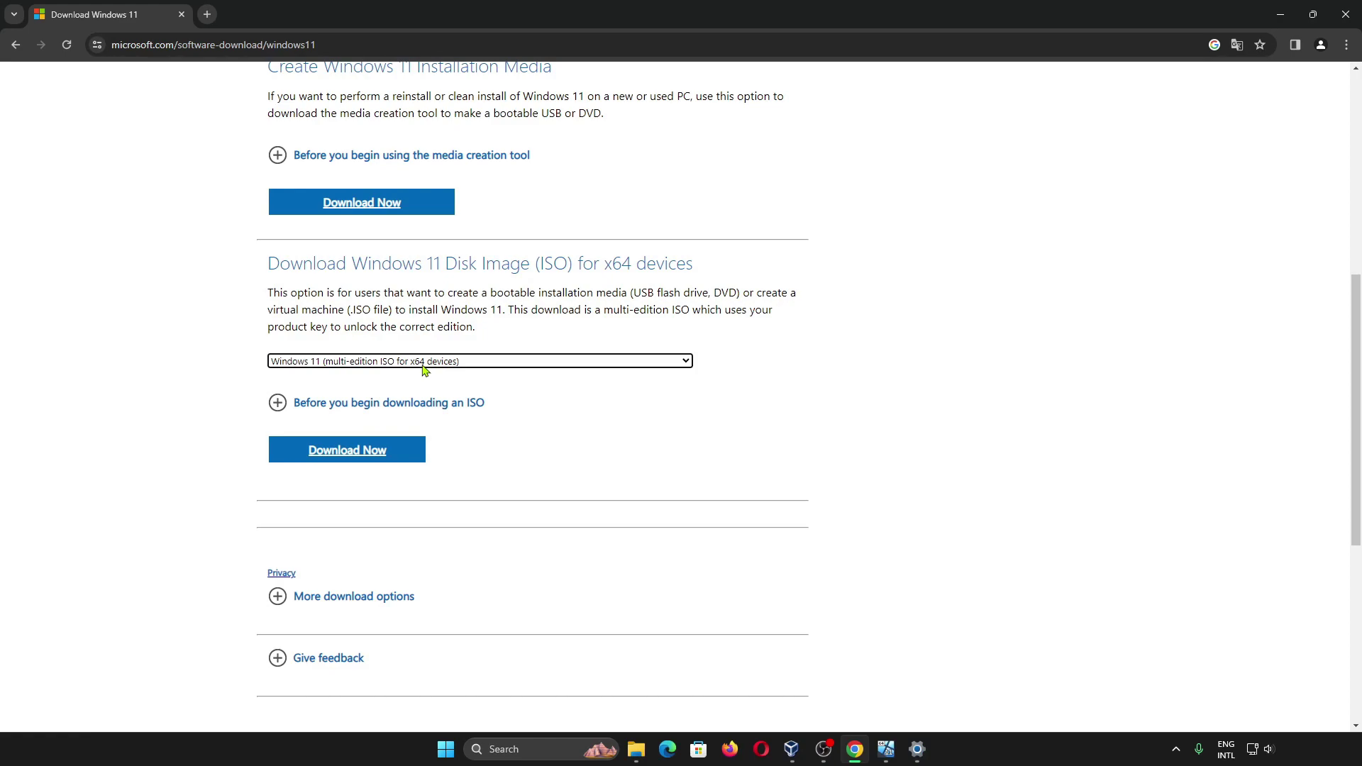
left_click(392, 463)
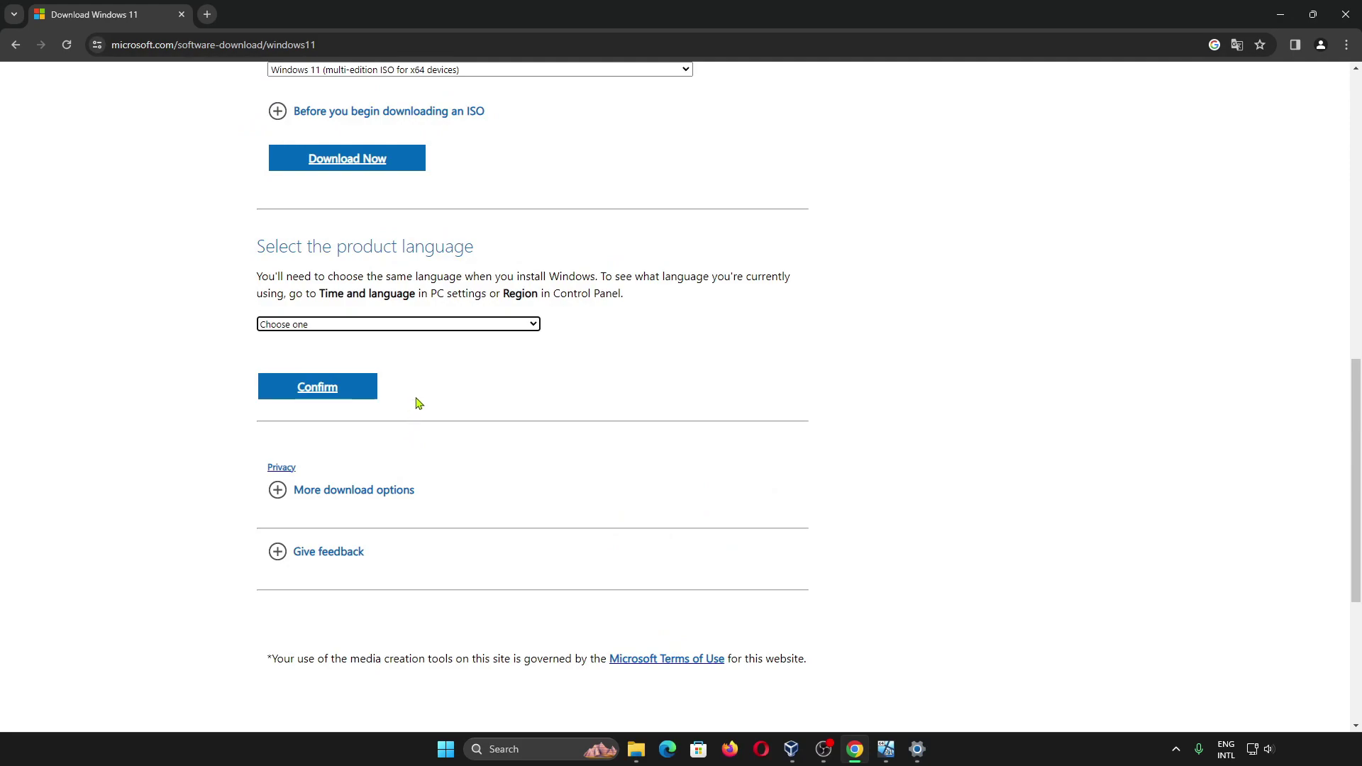
Choose English International as the product language and confirm it to obtain the Windows 11 download link.
left_click(424, 328)
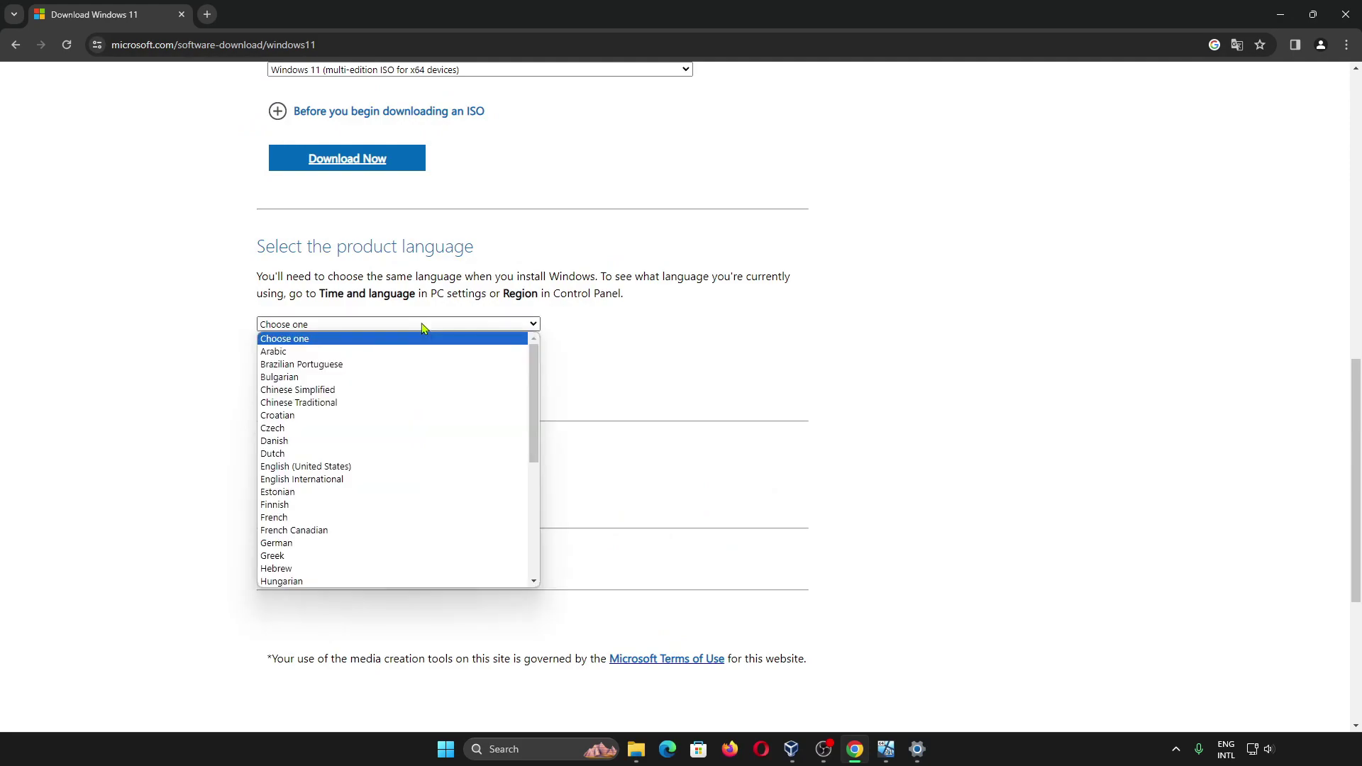
scroll(420, 377, "down", 4)
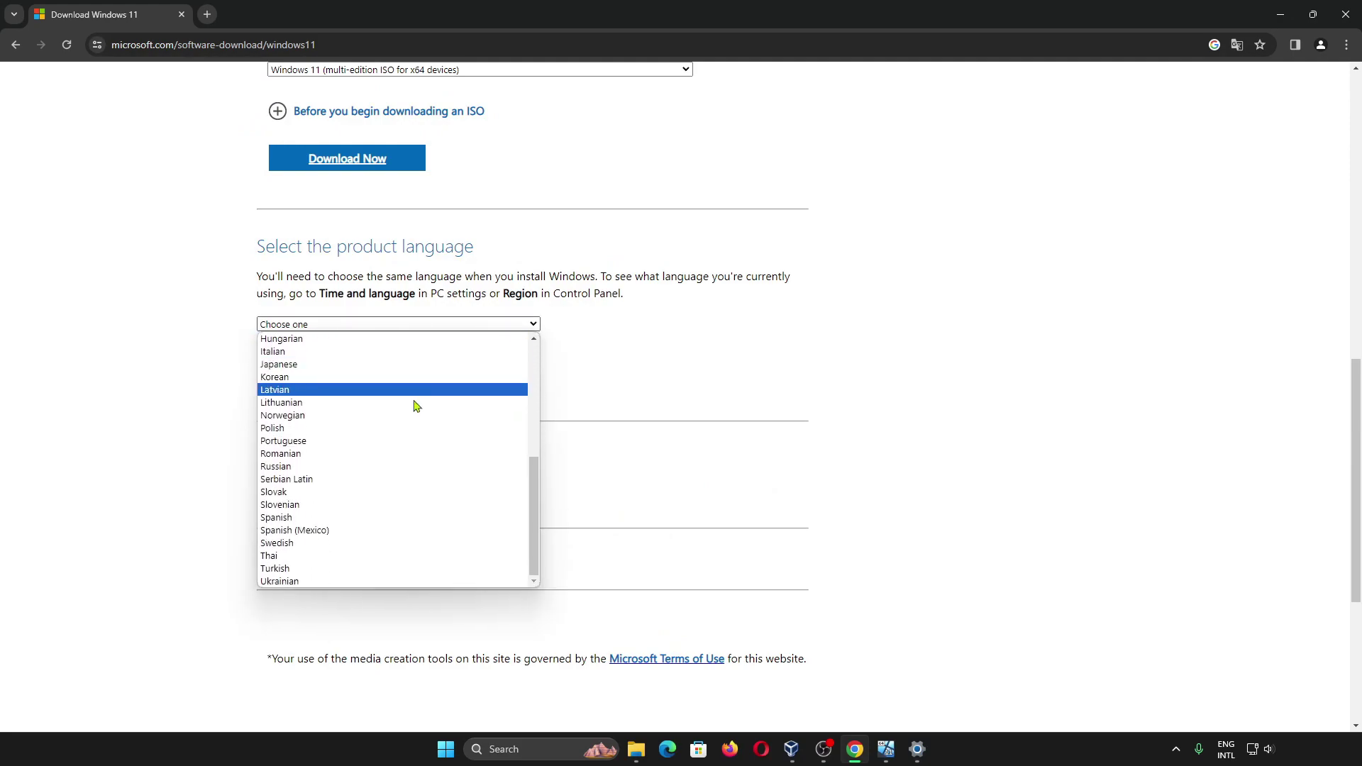
scroll(395, 435, "up", 4)
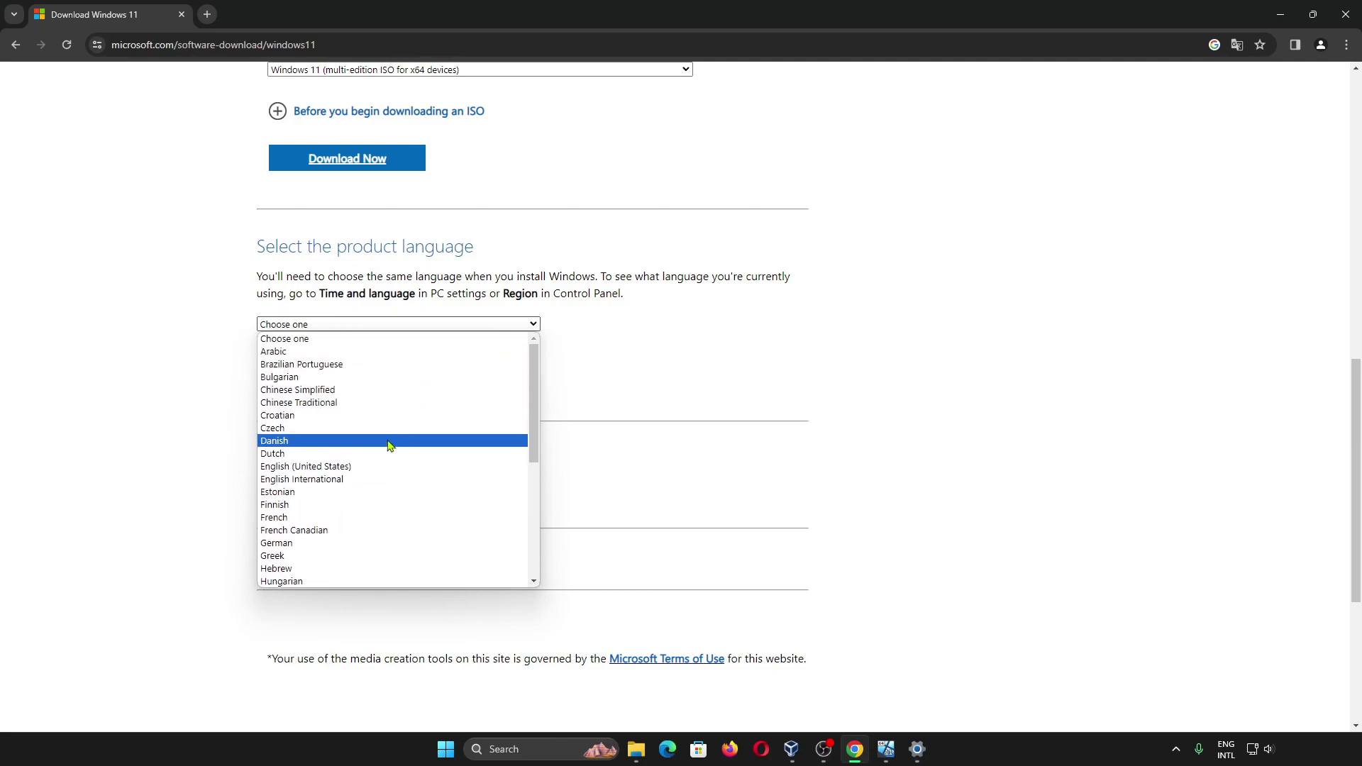
left_click(374, 484)
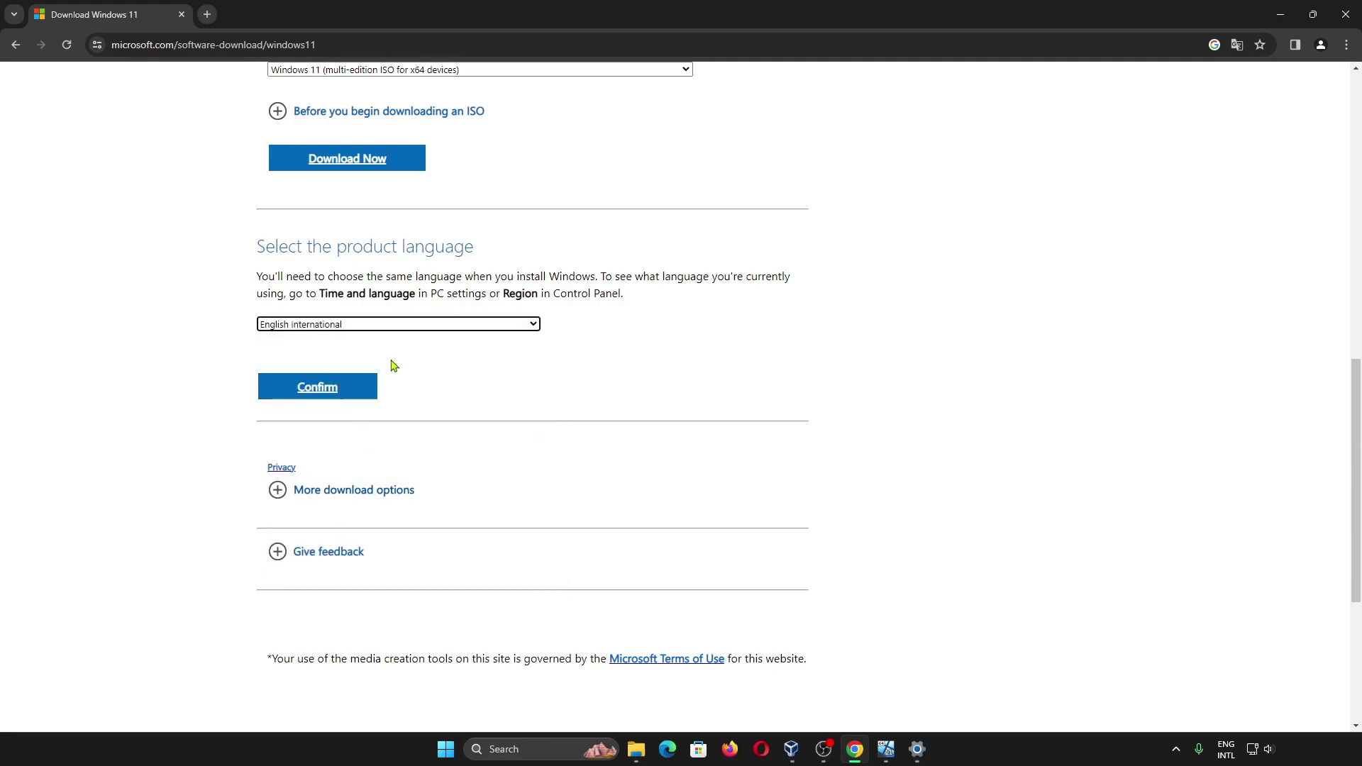
left_click(346, 396)
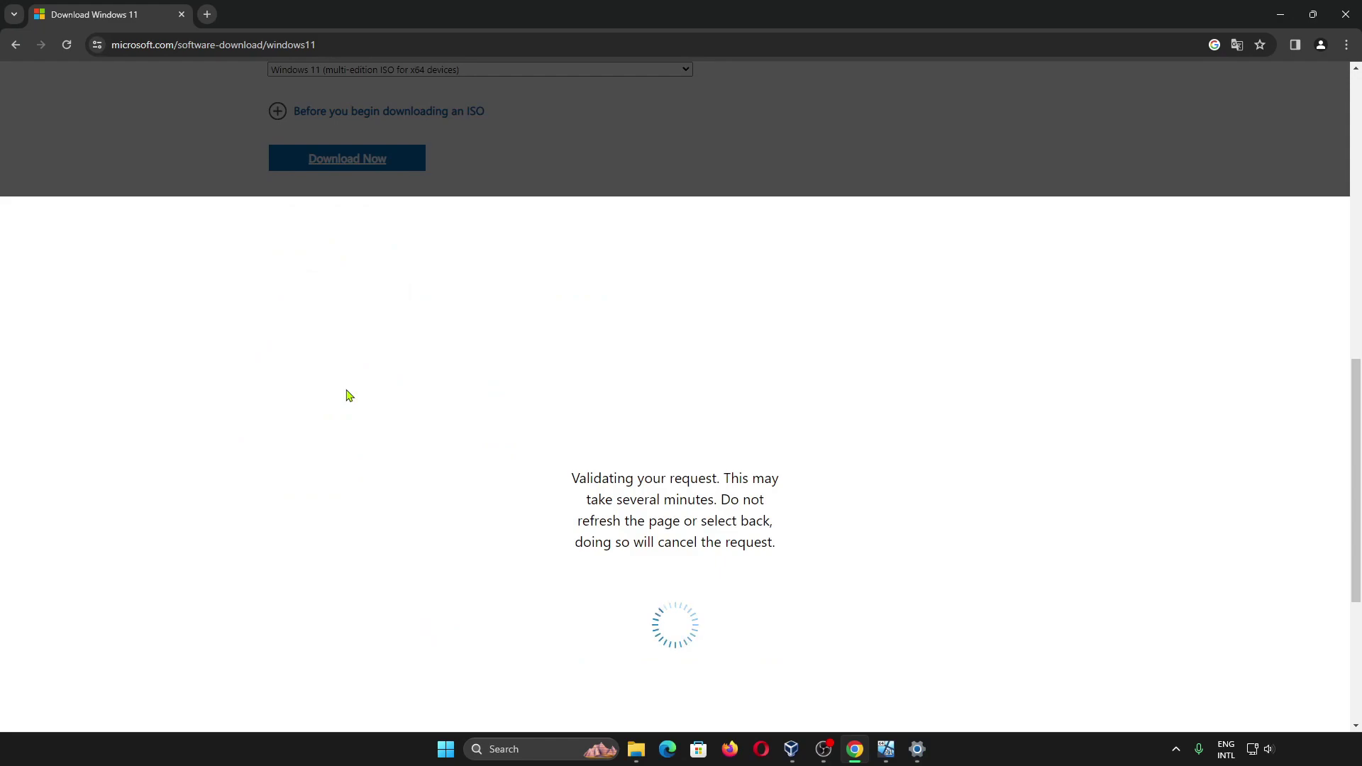
scroll(350, 395, "down", 2)
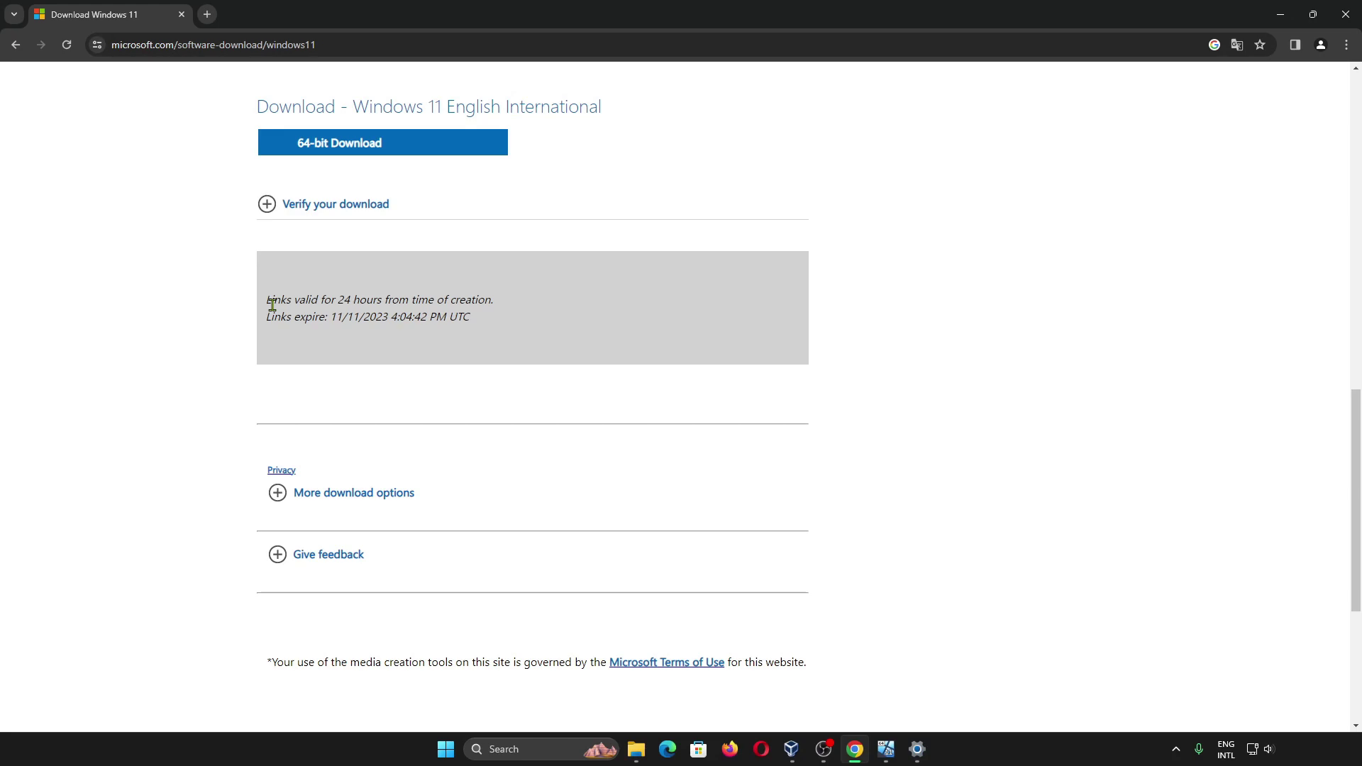
Start the 64-bit download of the Windows 11 English International ISO, and cancel it.
left_click(353, 149)
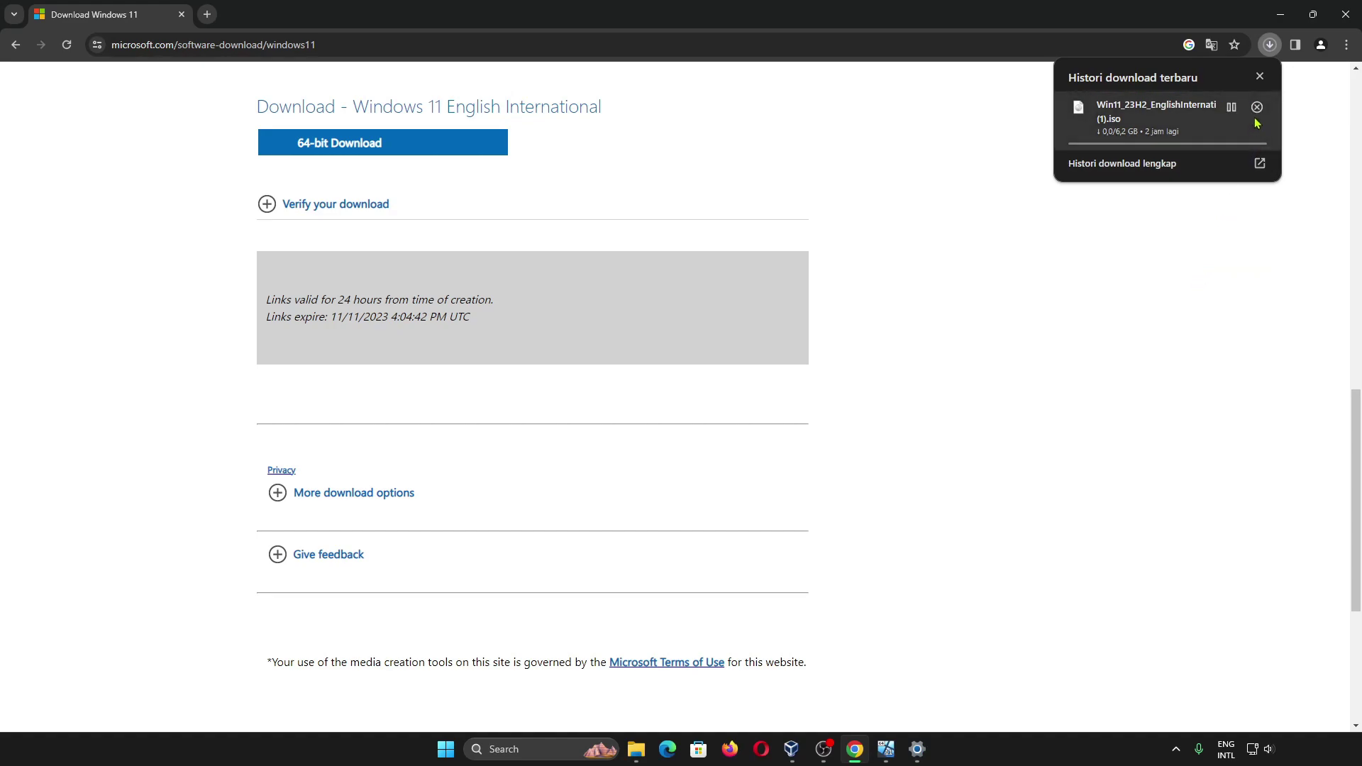
left_click(1257, 112)
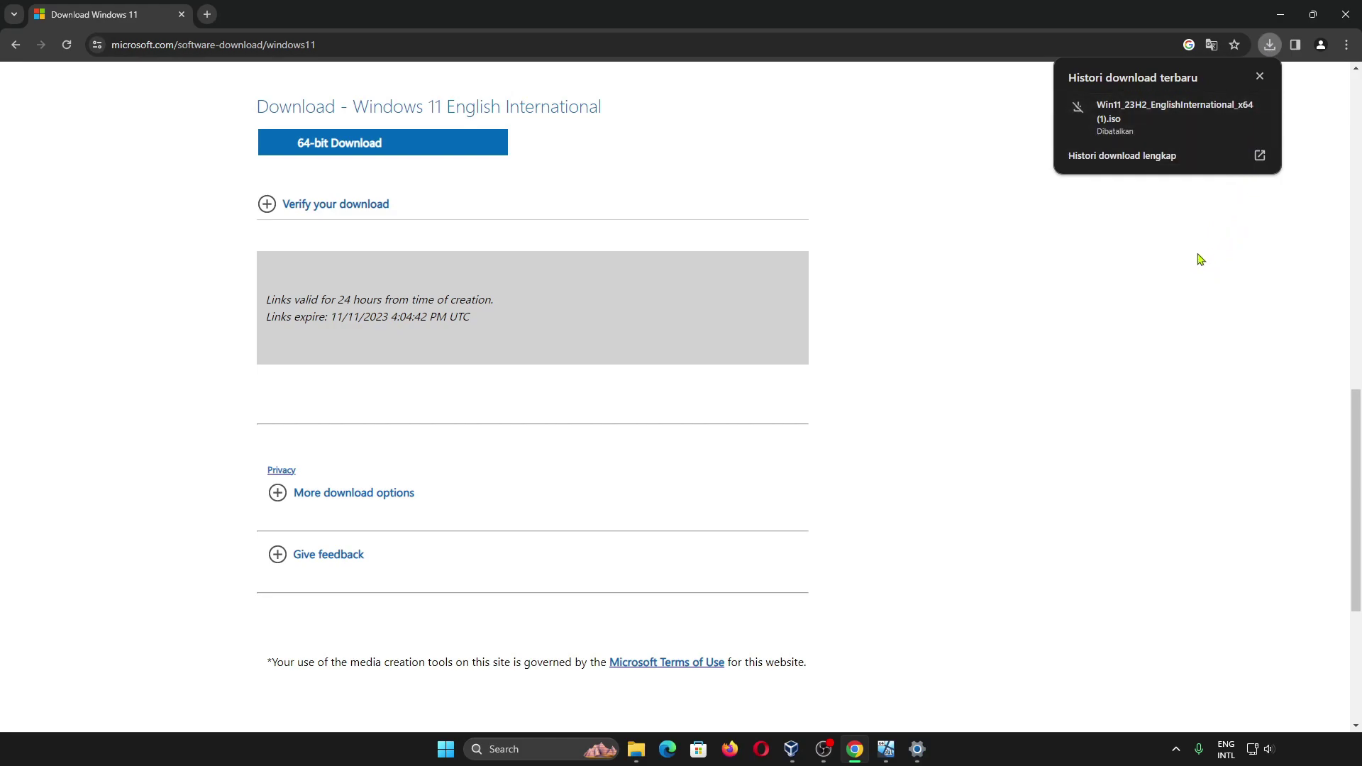
left_click(1087, 409)
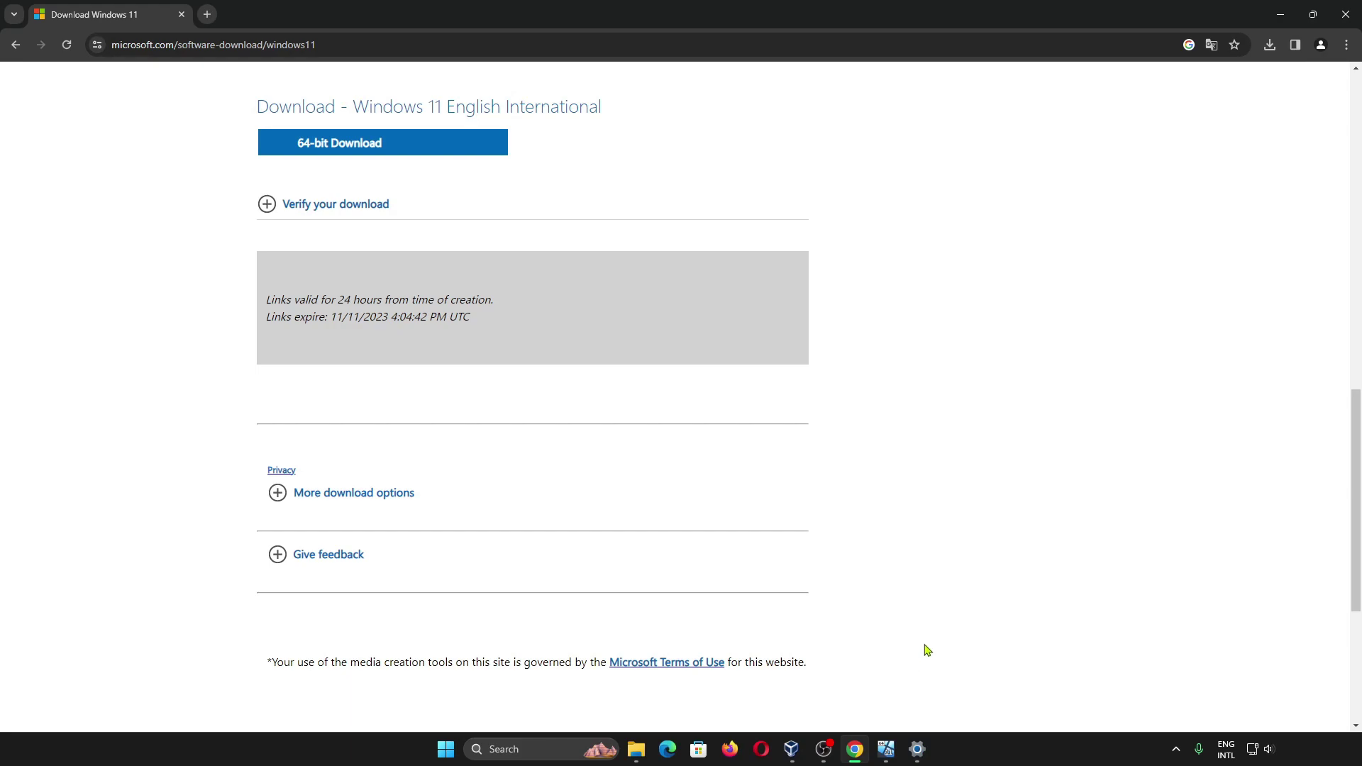
Switch to the Windows 11 A virtual machine in VirtualBox and open its Downloads folder in File Explorer.
left_click(886, 749)
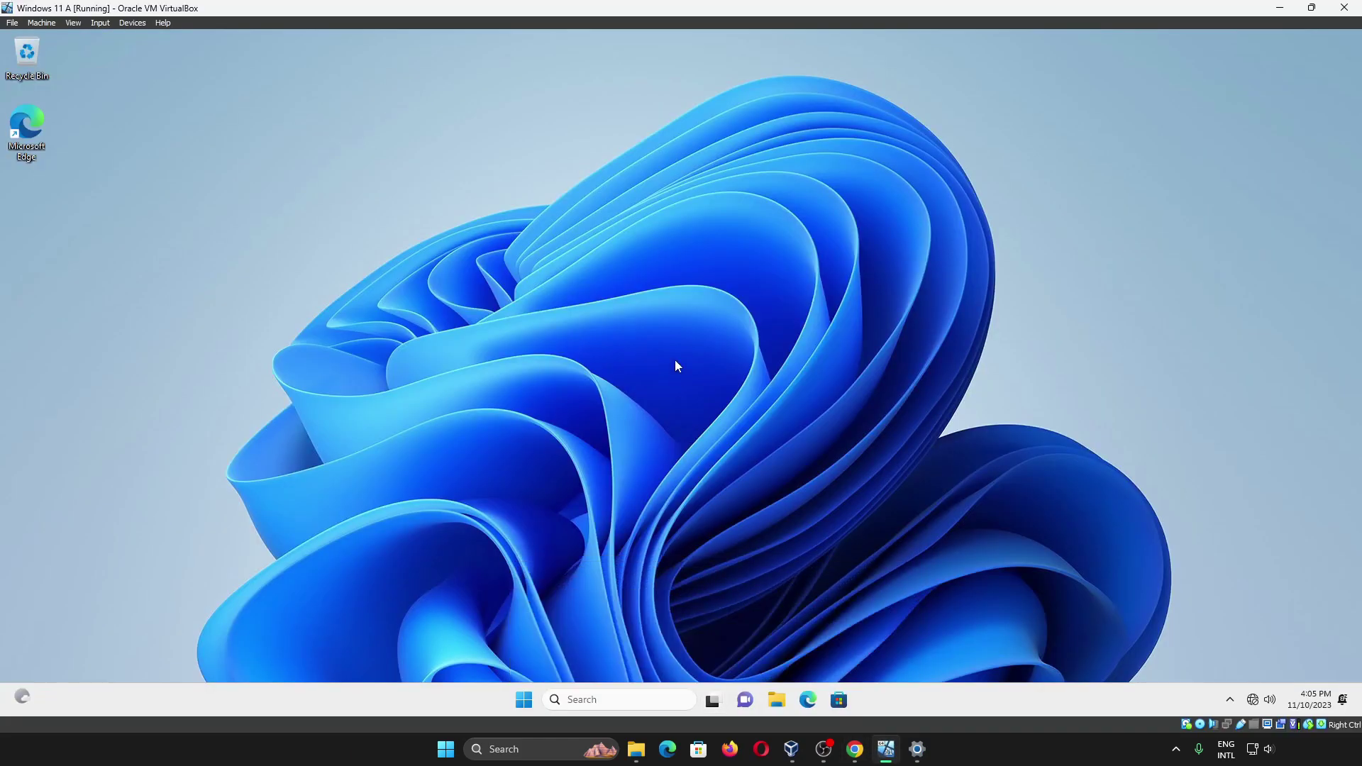
left_click(776, 700)
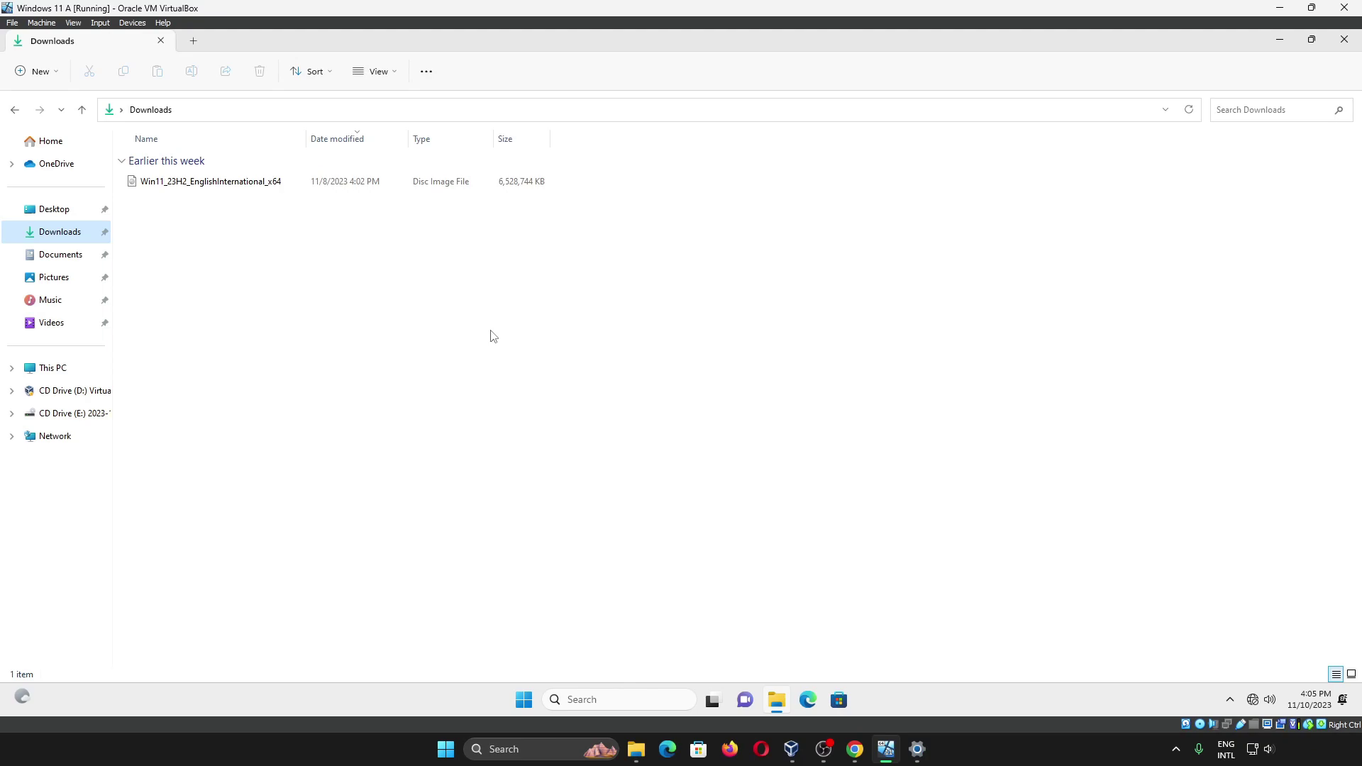
Check the CPU performance in the virtual machine's Task Manager, and close Task Manager.
key("ctrl+shift+Escape")
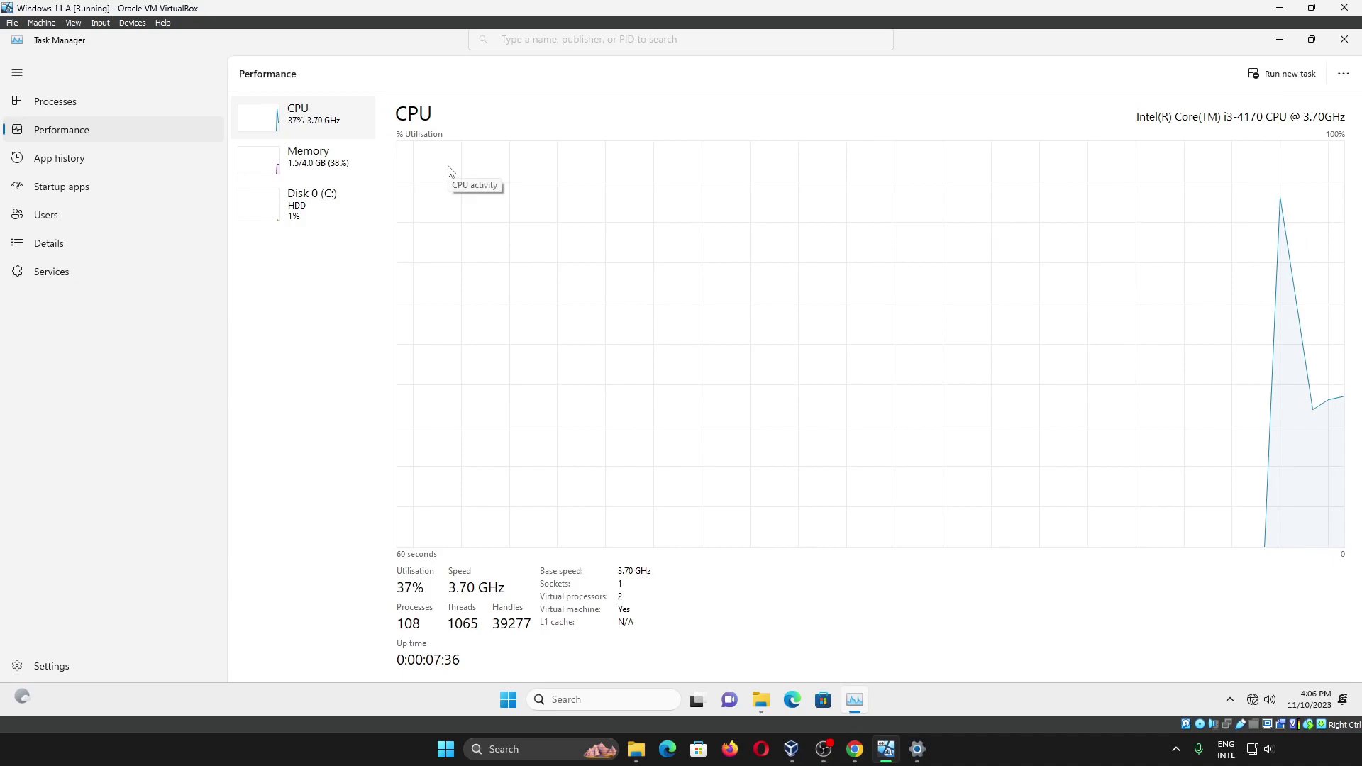
left_click(1344, 7)
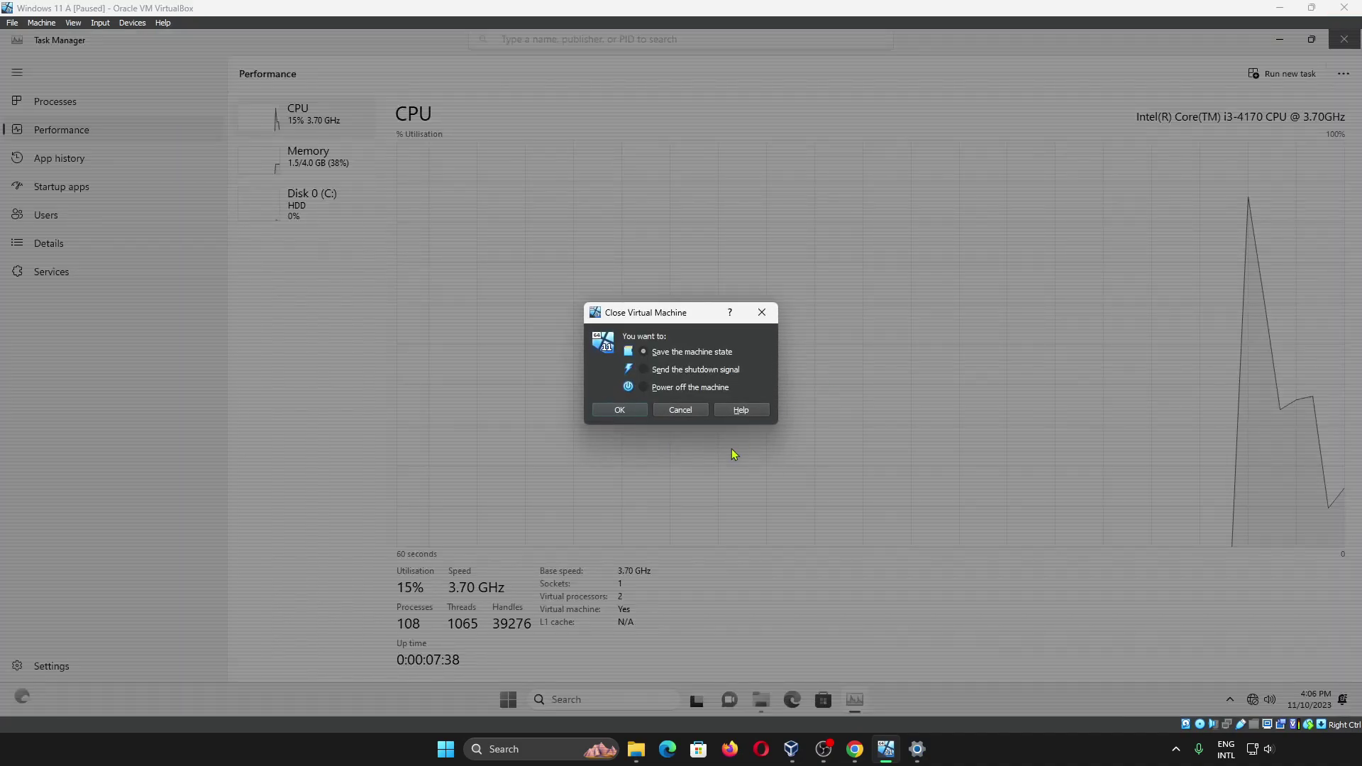
left_click(680, 410)
left_click(1343, 40)
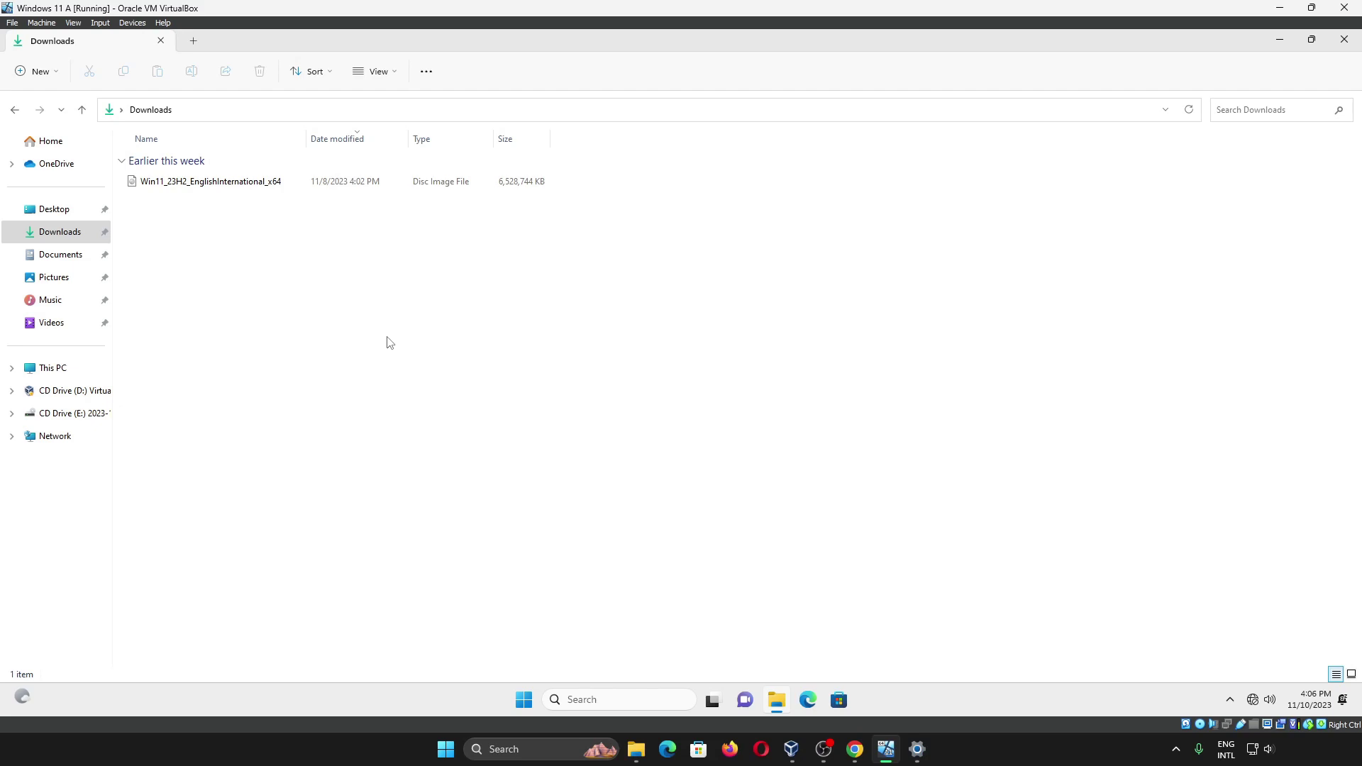
Mount the Win11_23H2_EnglishInternational_x64 disc image from the Downloads folder.
left_click(252, 186)
right_click(252, 189)
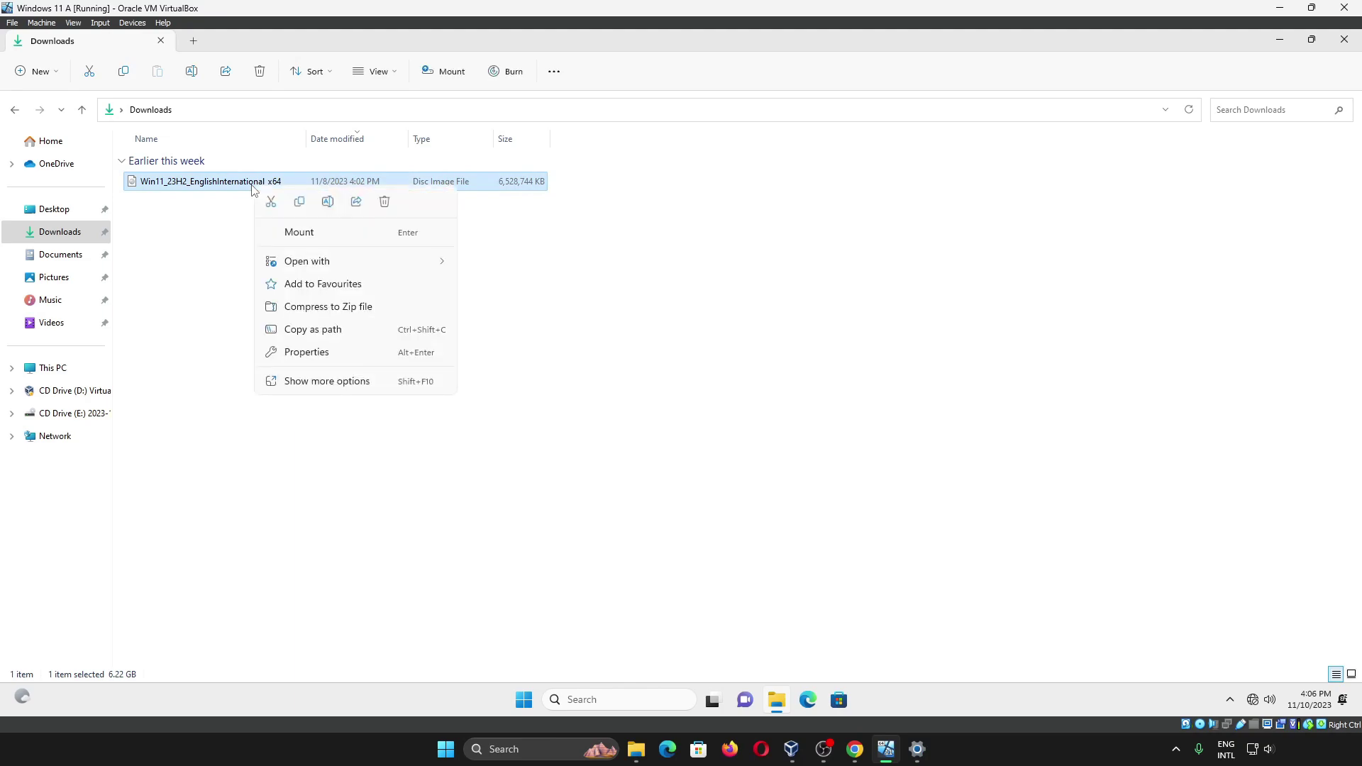
left_click(299, 232)
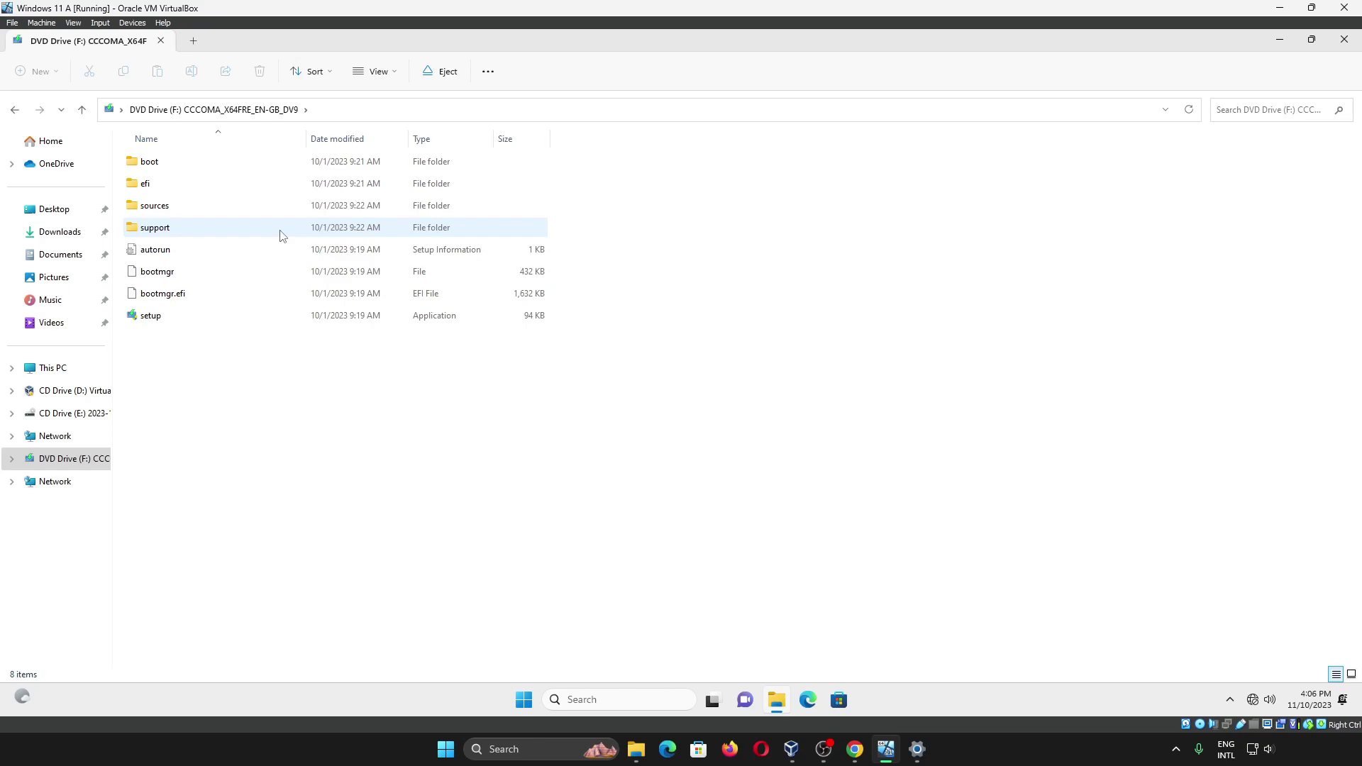
left_click(100, 23)
mouse_move(132, 23)
mouse_move(212, 66)
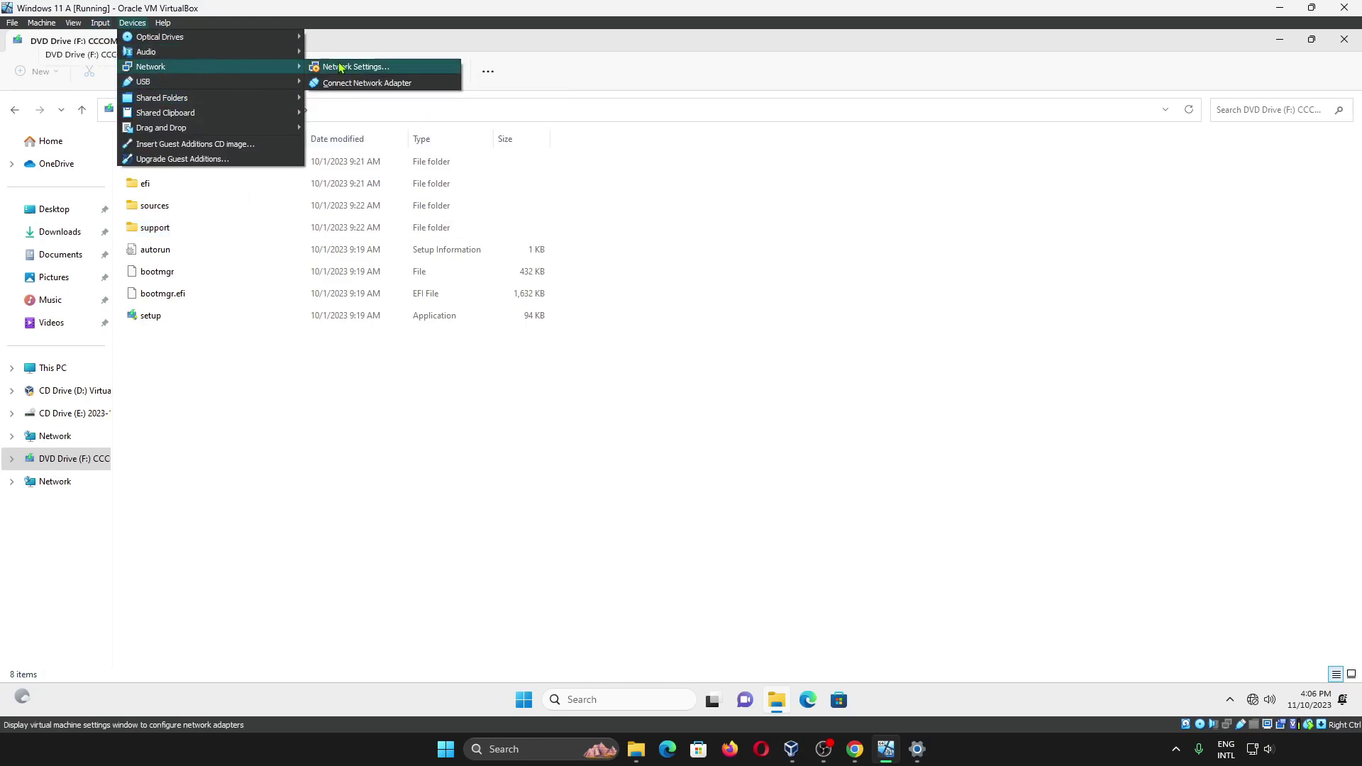
left_click(441, 418)
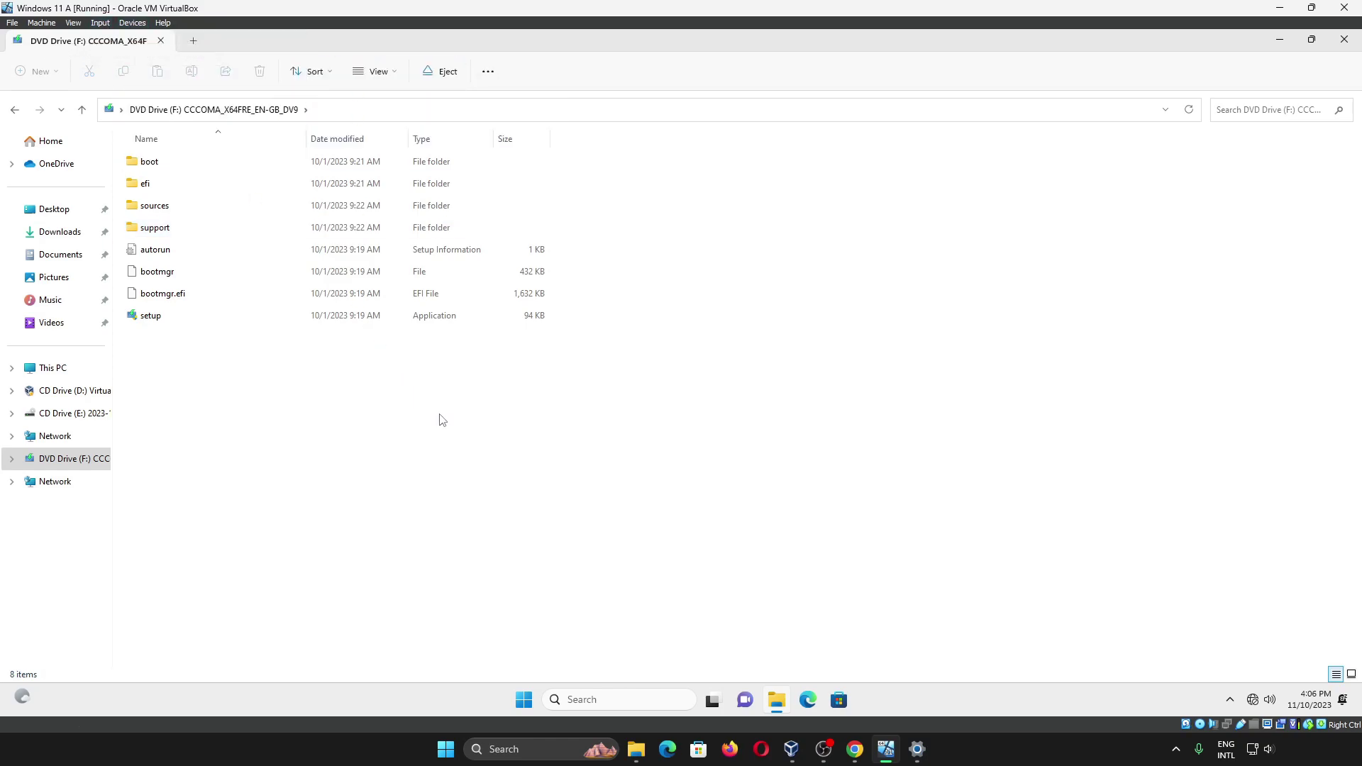
Run setup from the mounted DVD drive, allowing it to make changes, and restart immediately whenever Windows Setup requires it.
double_click(306, 319)
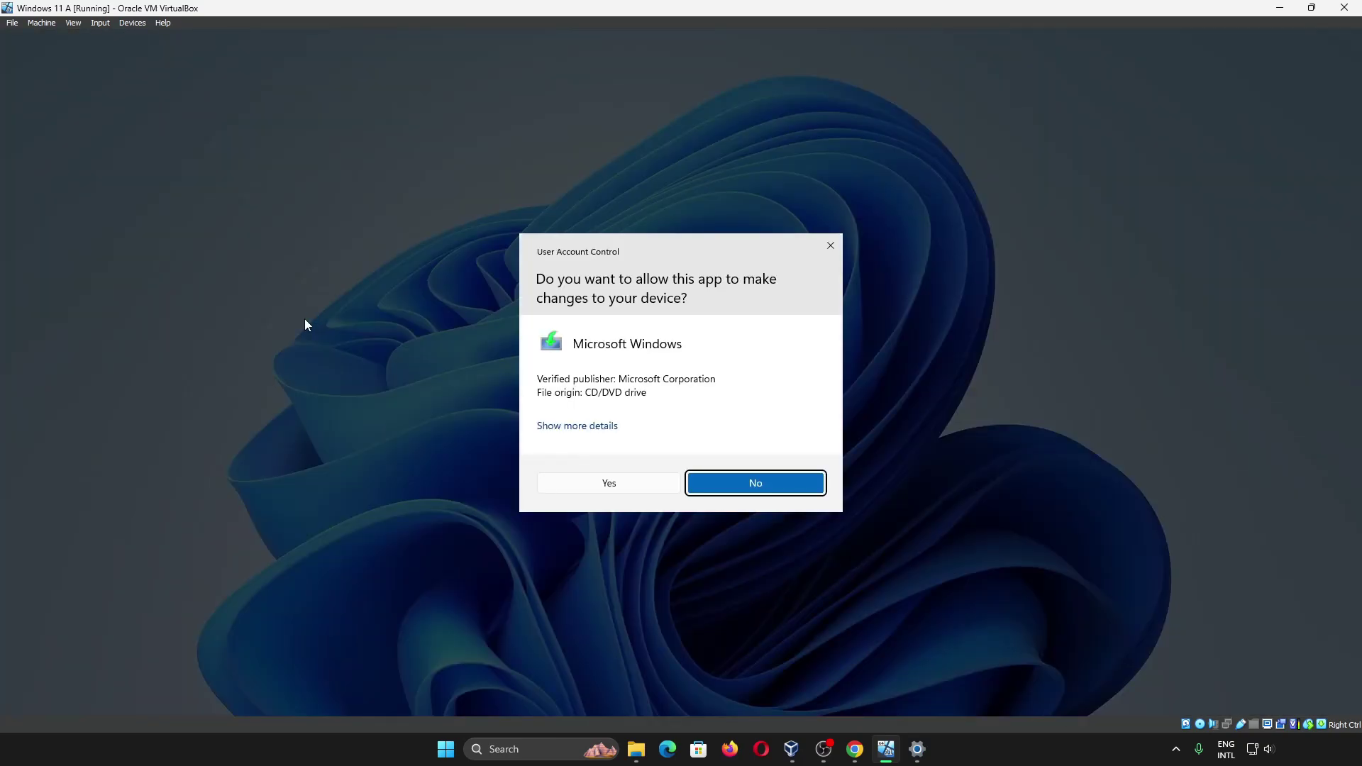
left_click(608, 485)
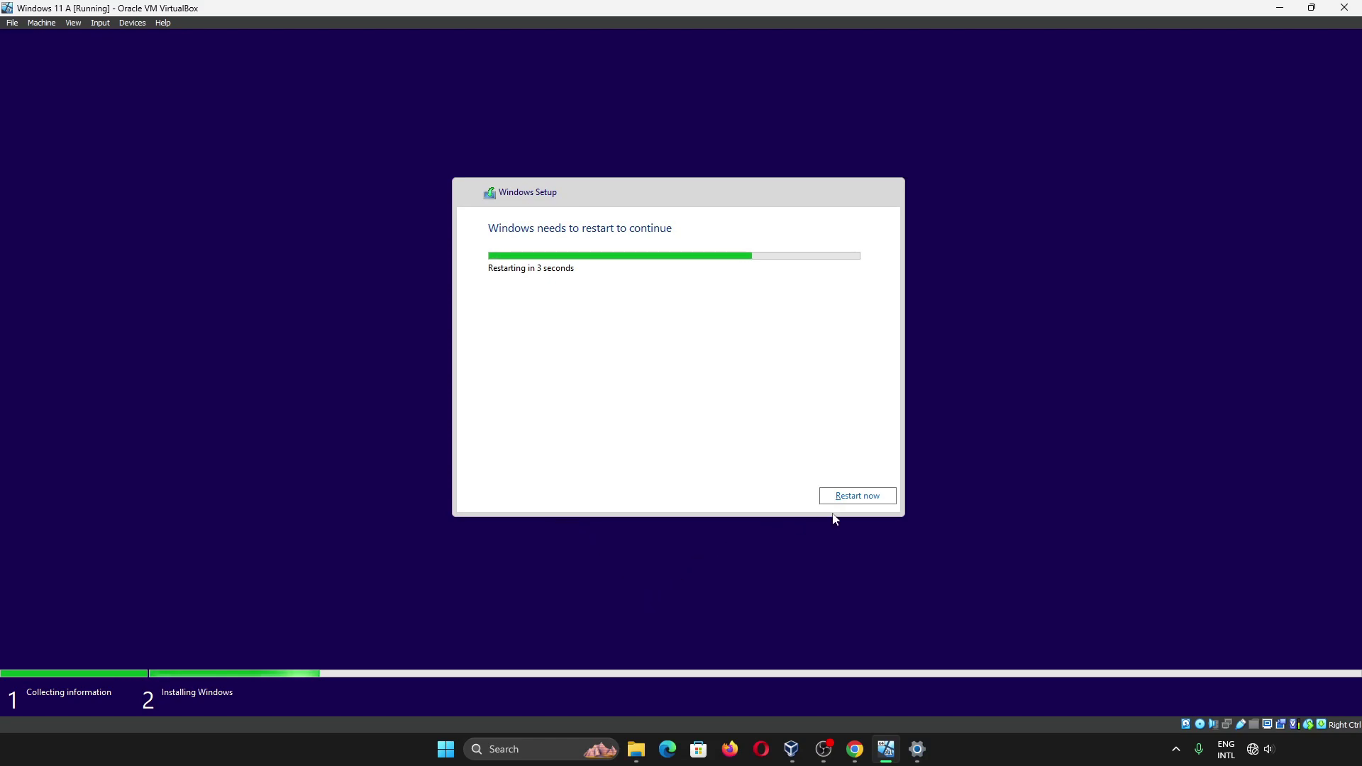
left_click(857, 495)
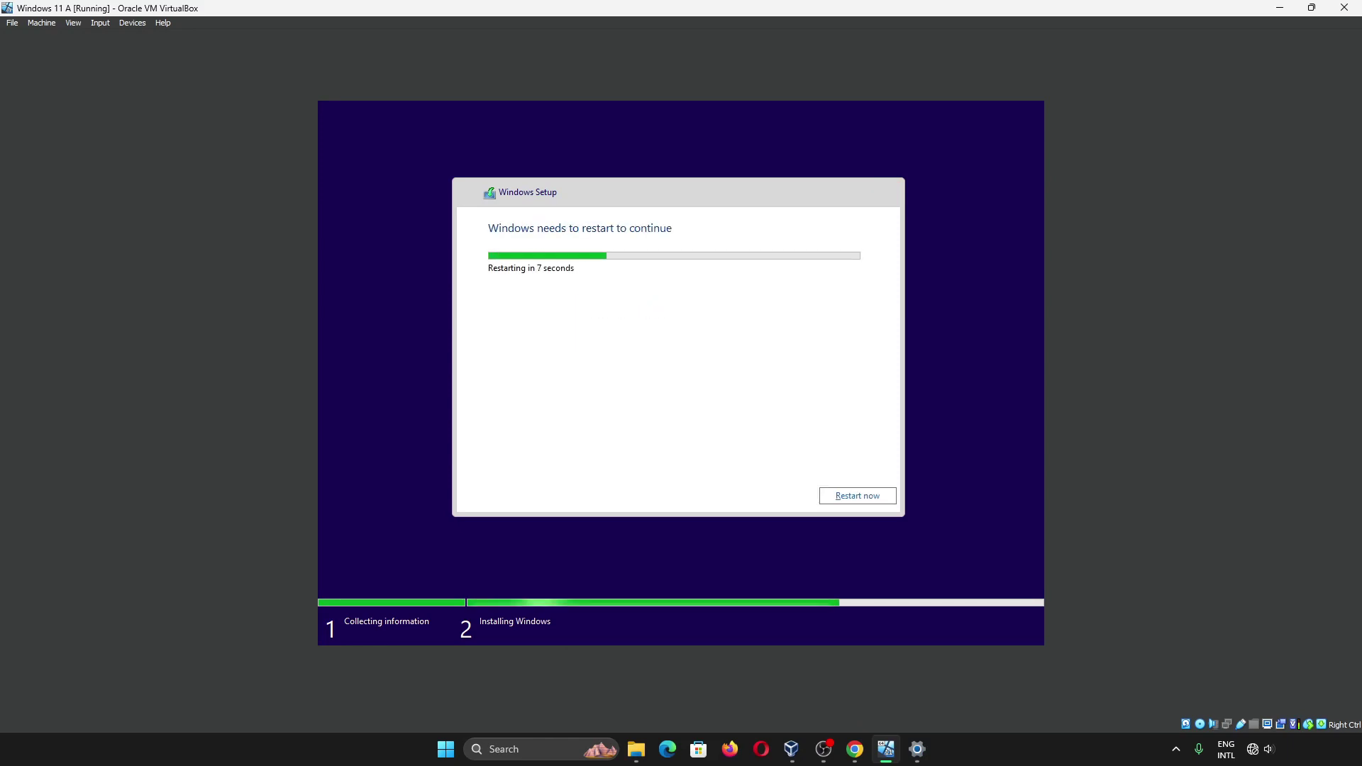
left_click(861, 496)
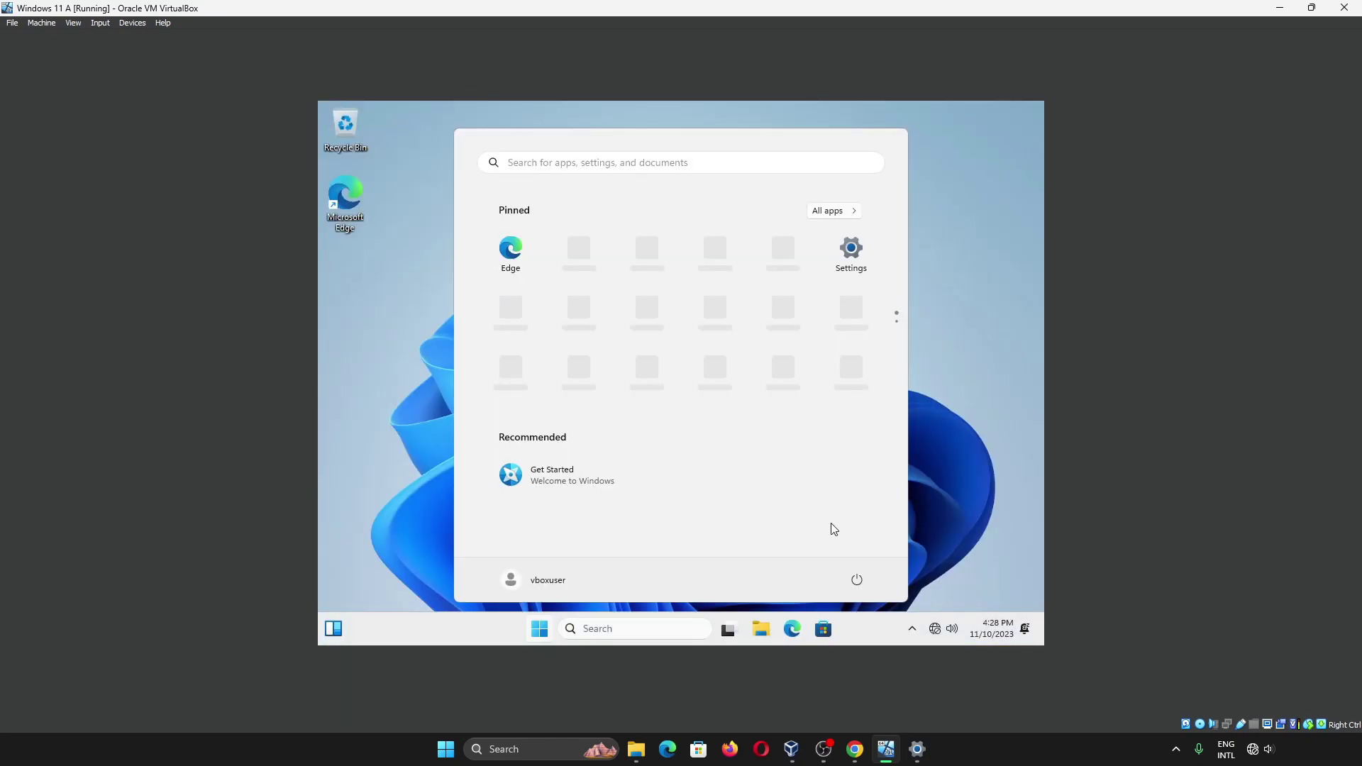
Dismiss the Start menu and check the Downloads folder of the new installation in a maximized File Explorer window.
left_click(947, 419)
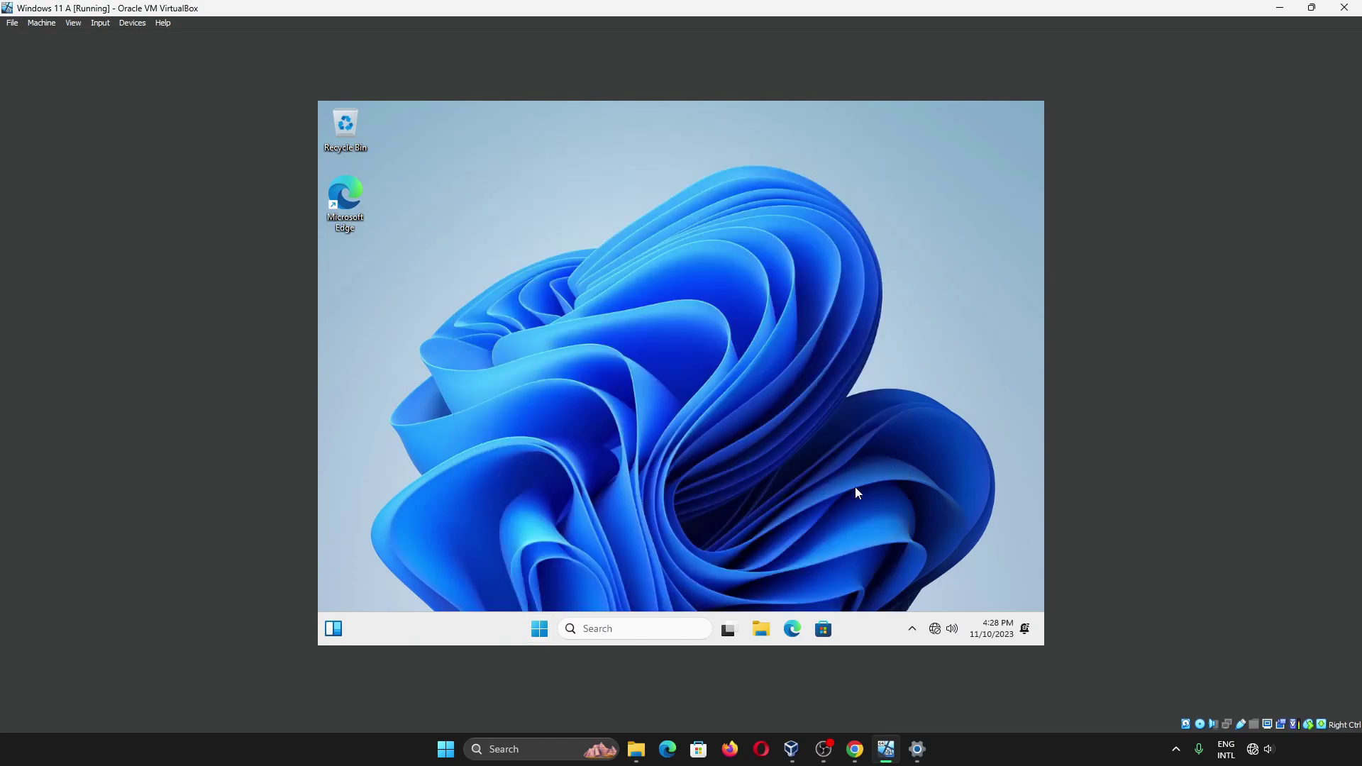
left_click(760, 628)
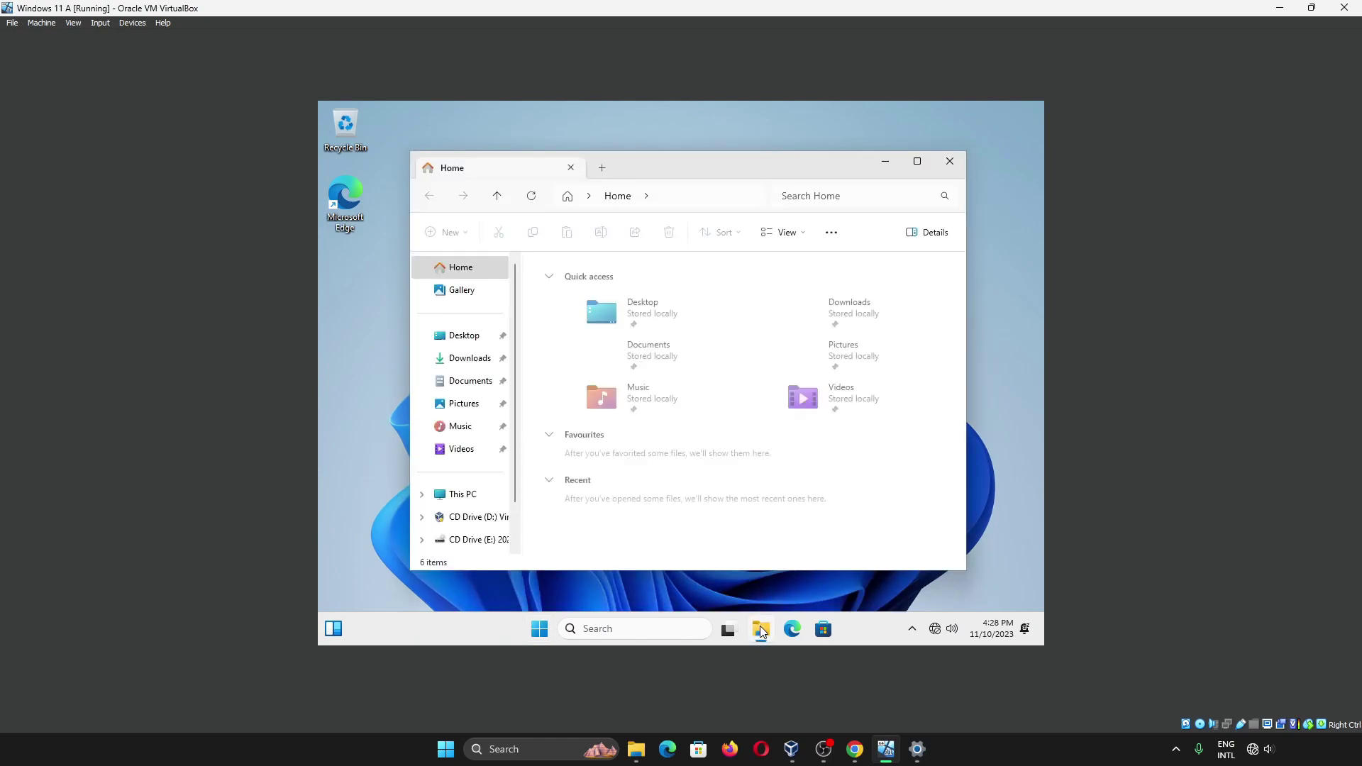
left_click(470, 358)
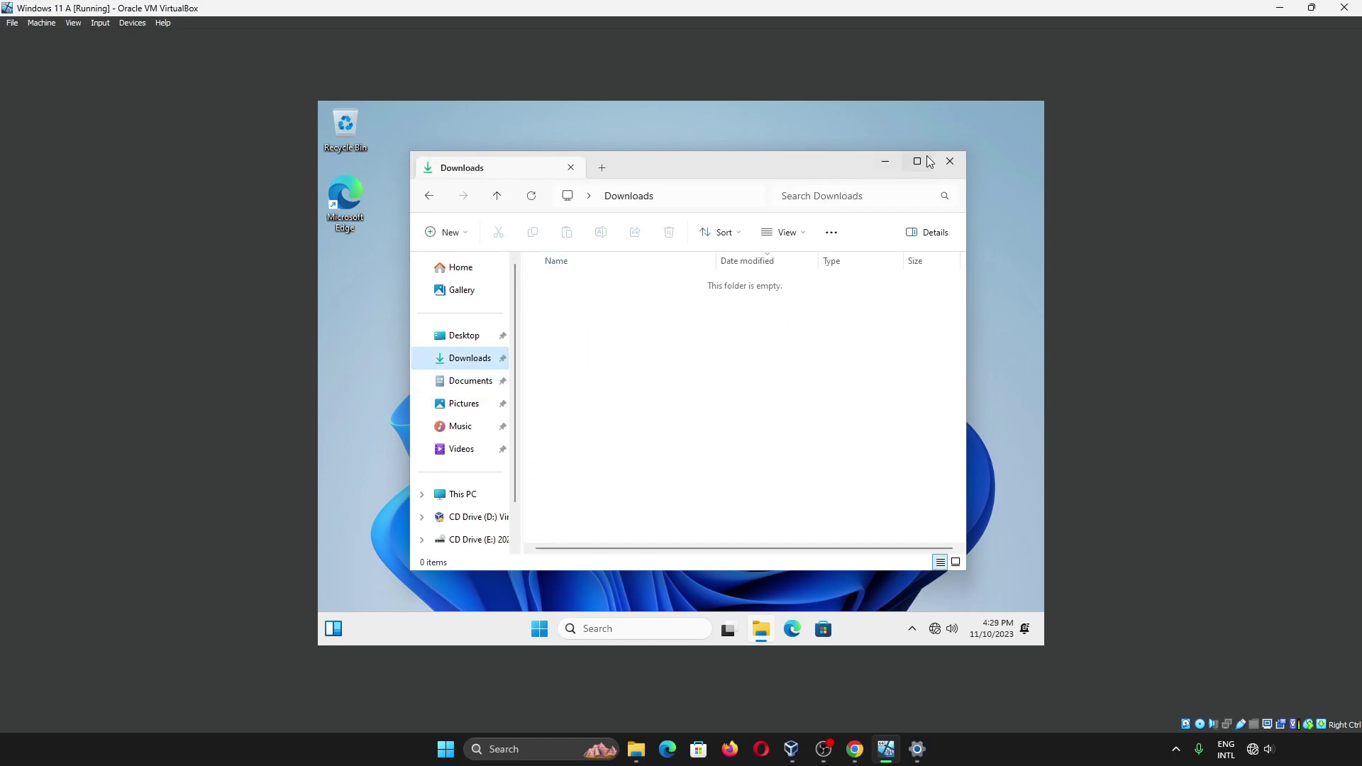
key("super+Up")
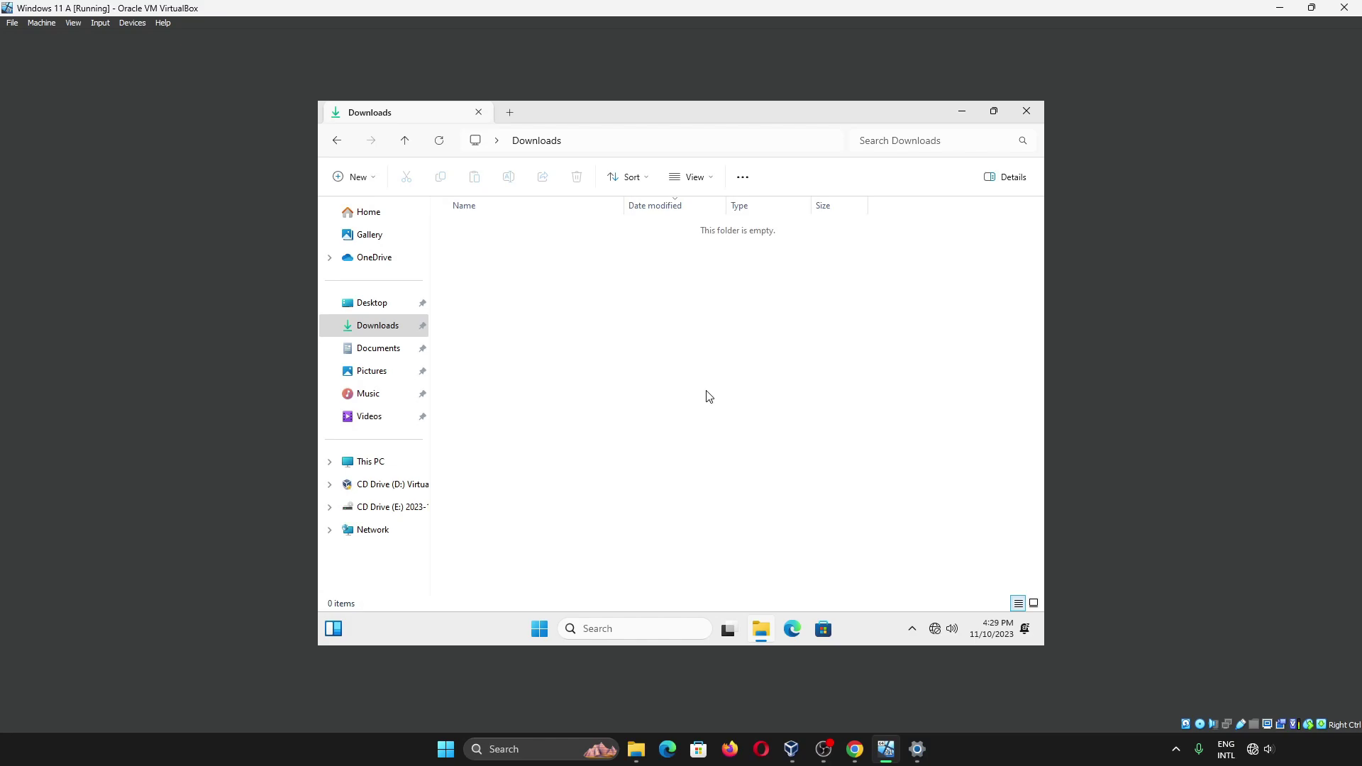
Open System Configuration, review the boot entries, and close it without making changes.
key("super")
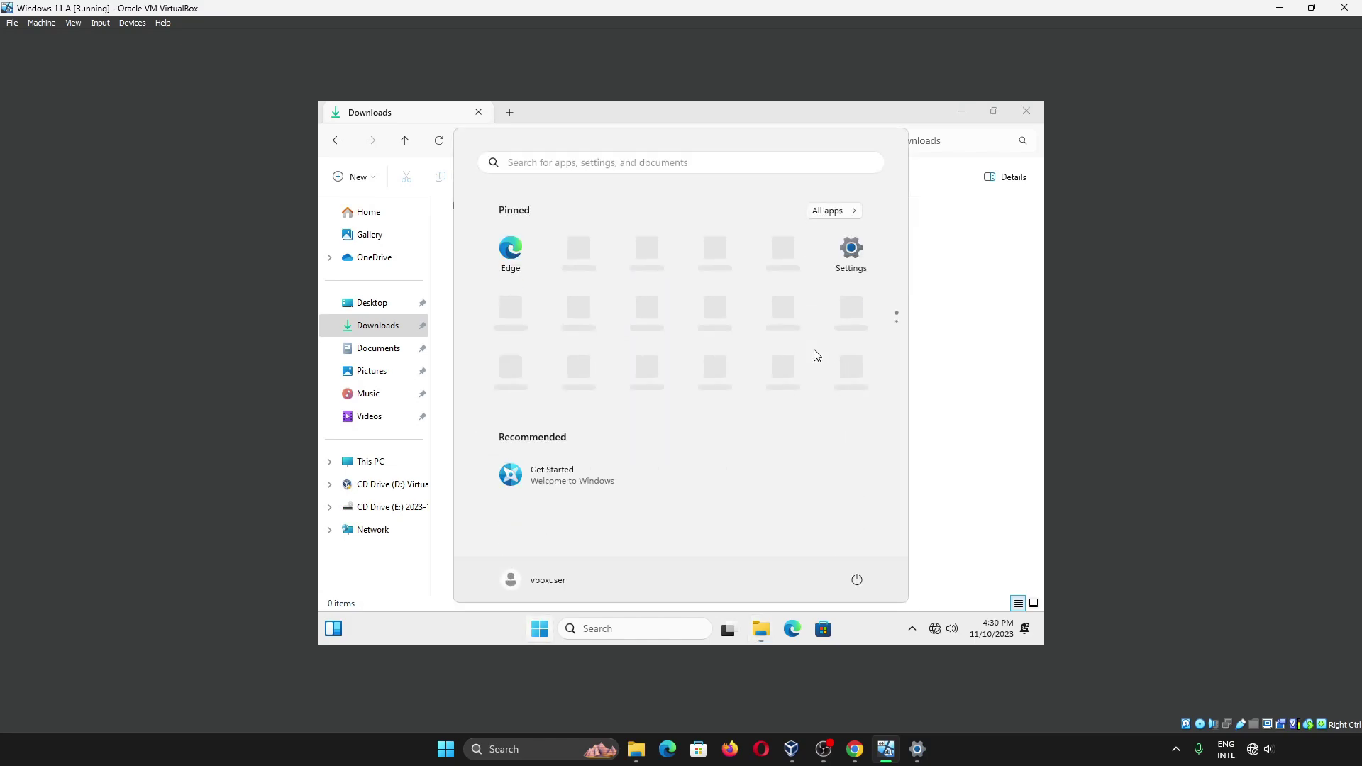
type("system co")
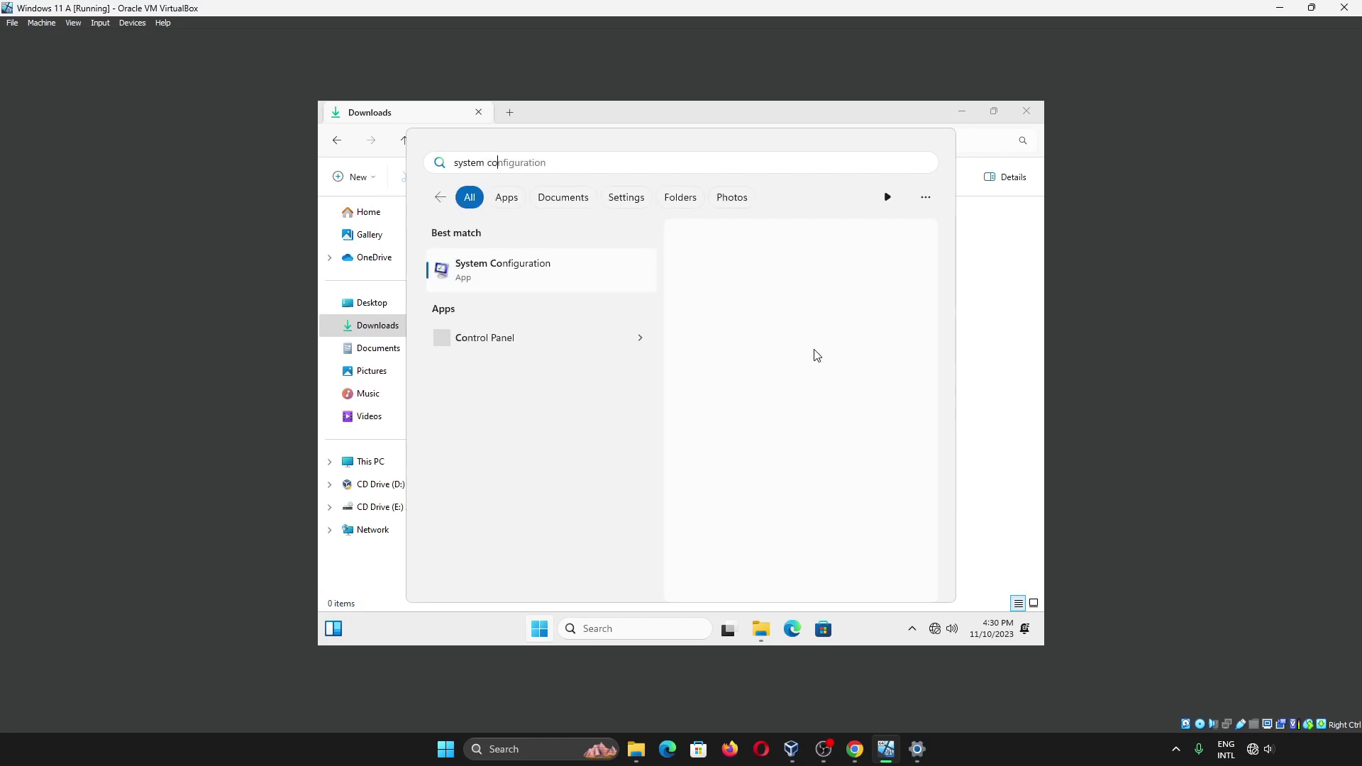
key("Return")
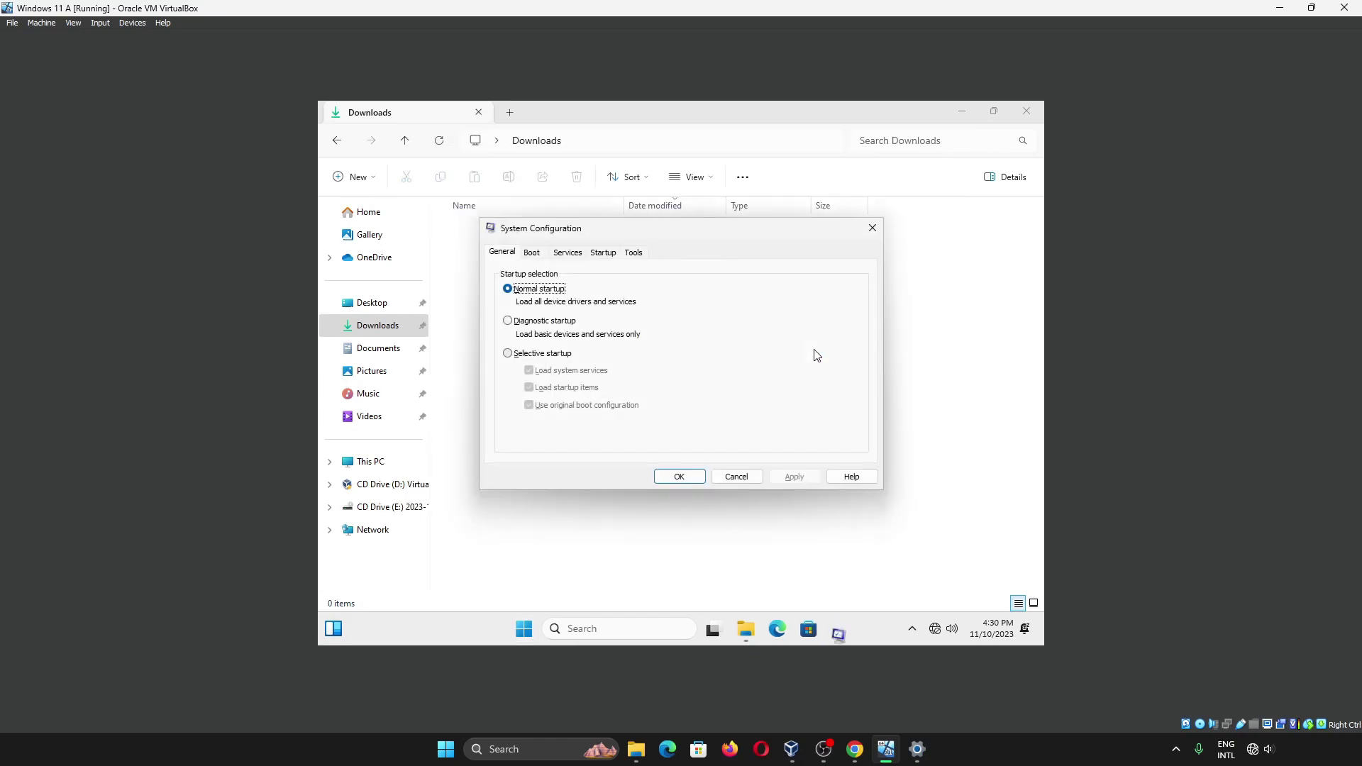
left_click(533, 252)
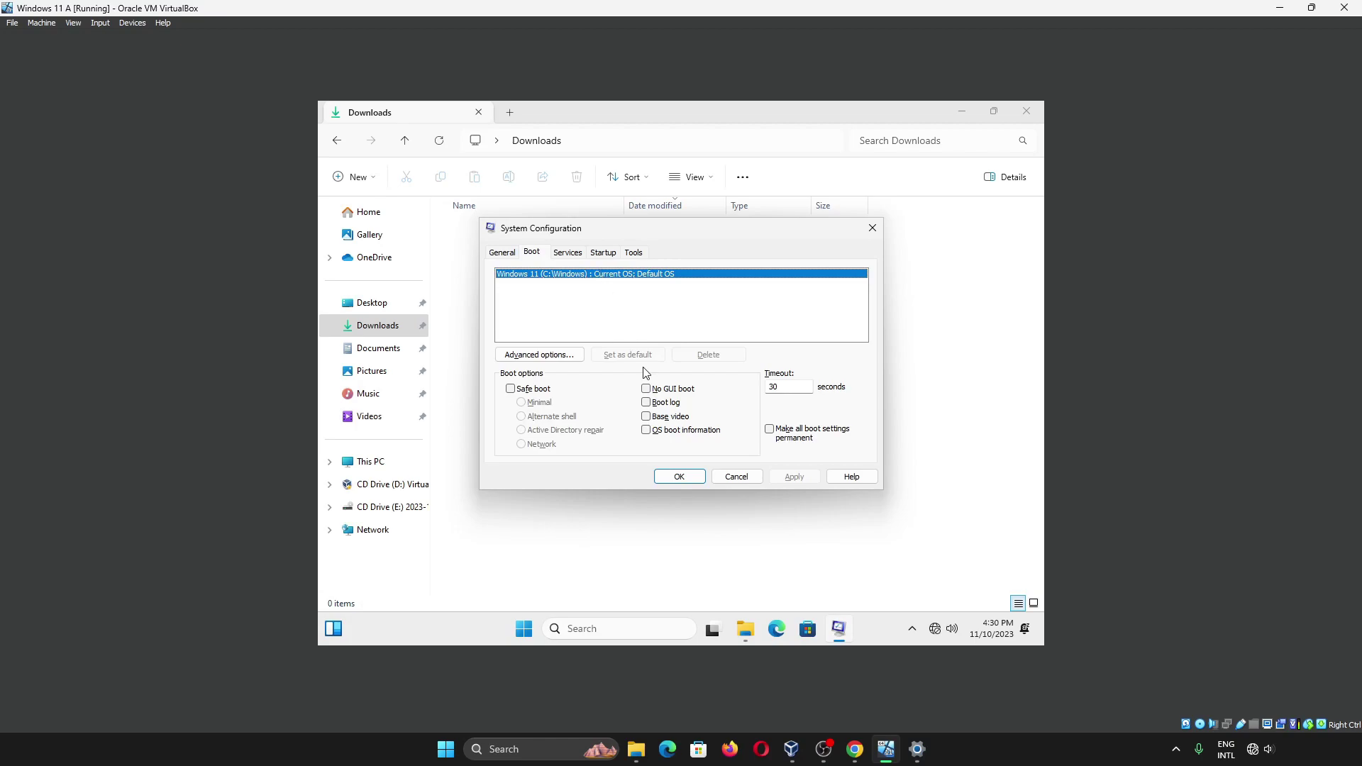
left_click(732, 477)
Open the Windows.old folder on drive C: to view the previous installation's folders.
left_click(414, 469)
double_click(504, 256)
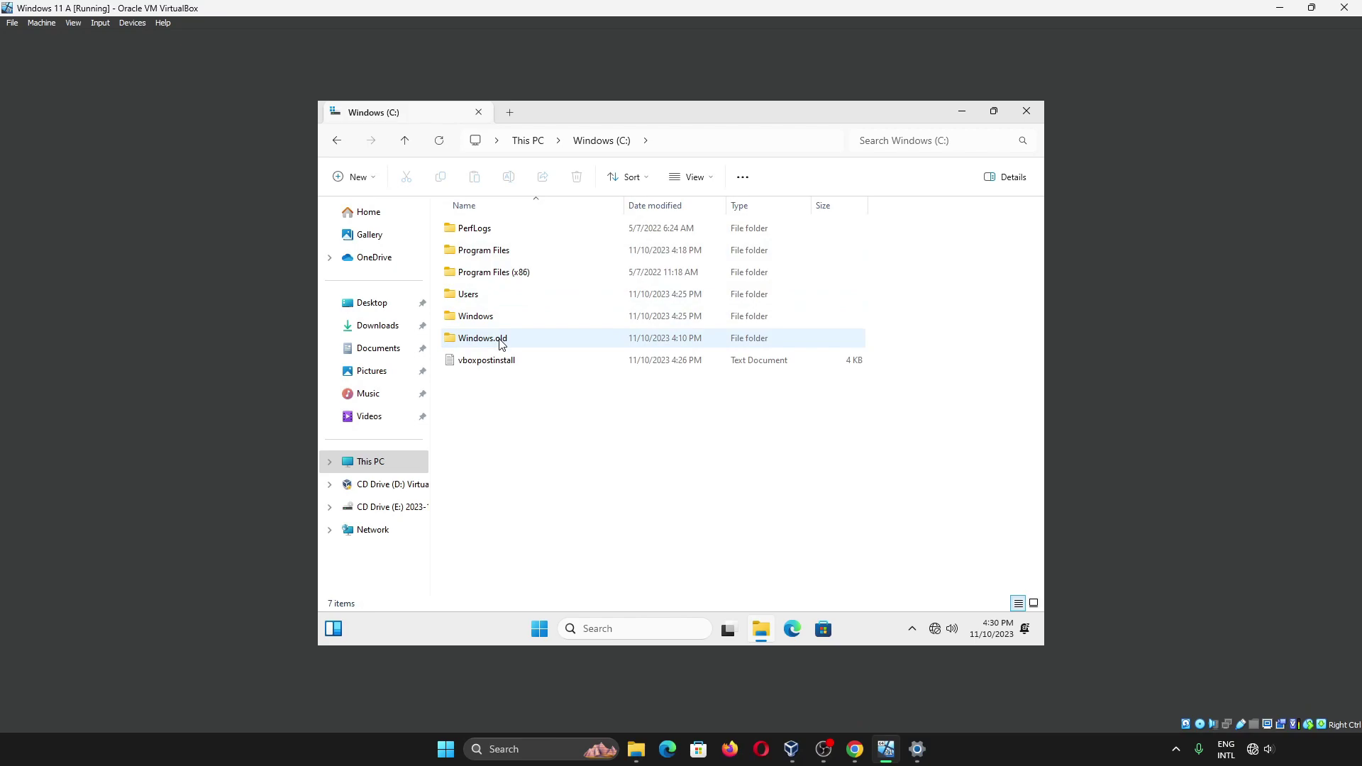
double_click(483, 339)
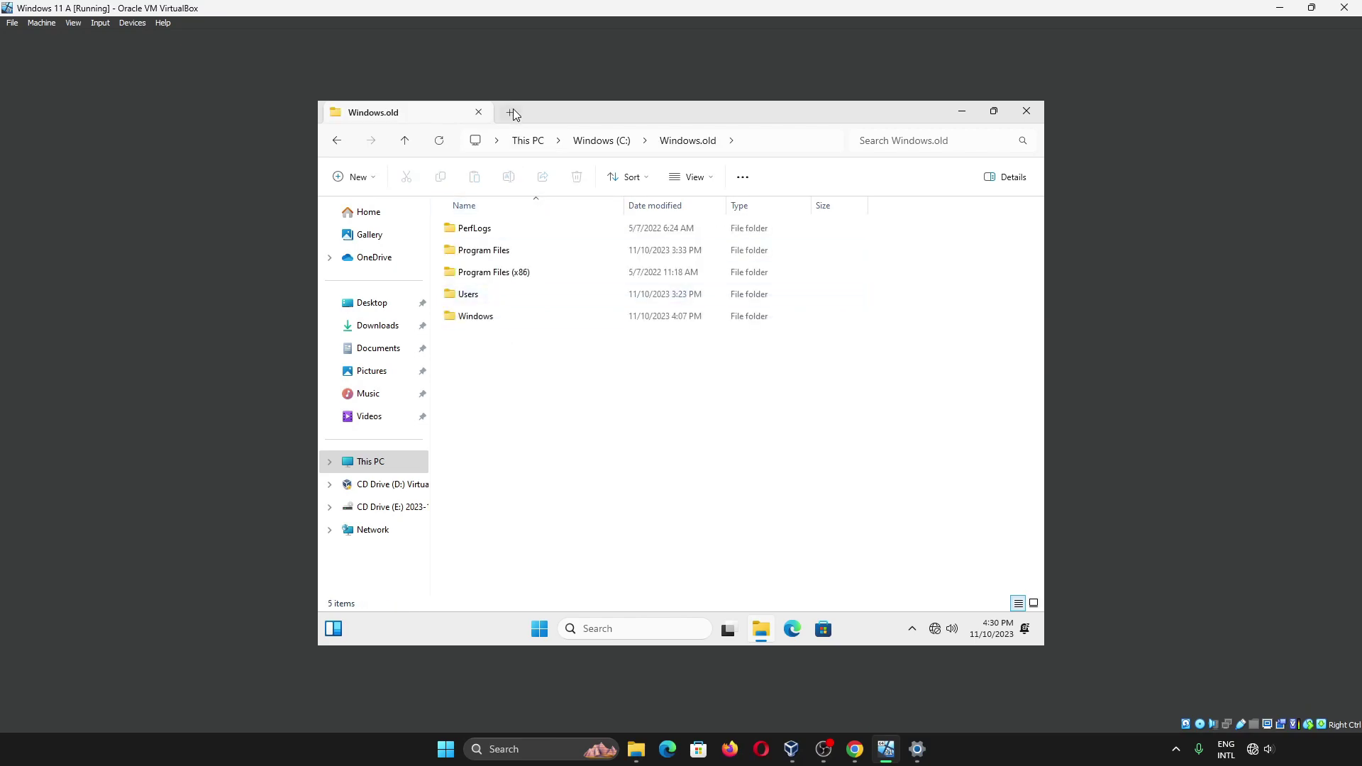
Arrange a second File Explorer window side by side with Windows.old, and check the new Downloads and Documents folders in it.
key("super+Right")
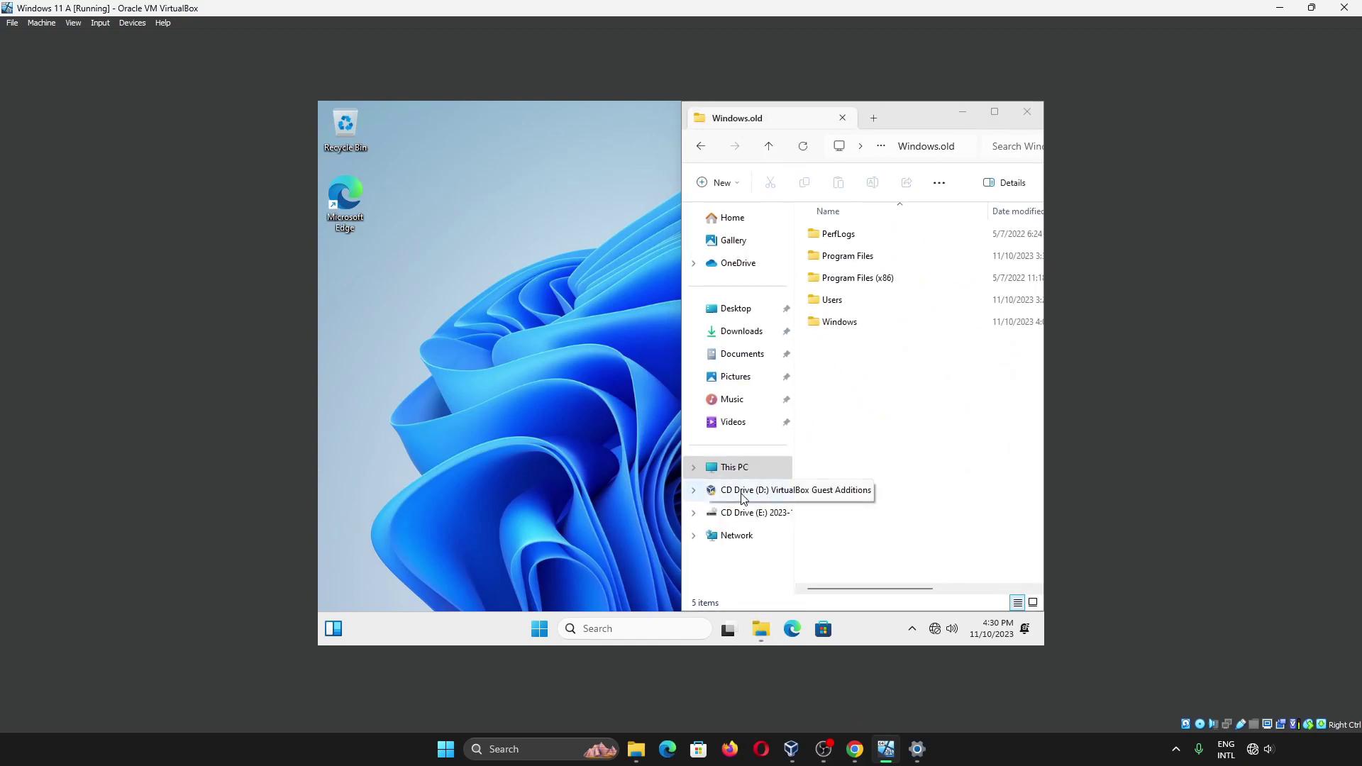
key("super+e")
left_click_drag(720, 193, 320, 277)
left_click(375, 333)
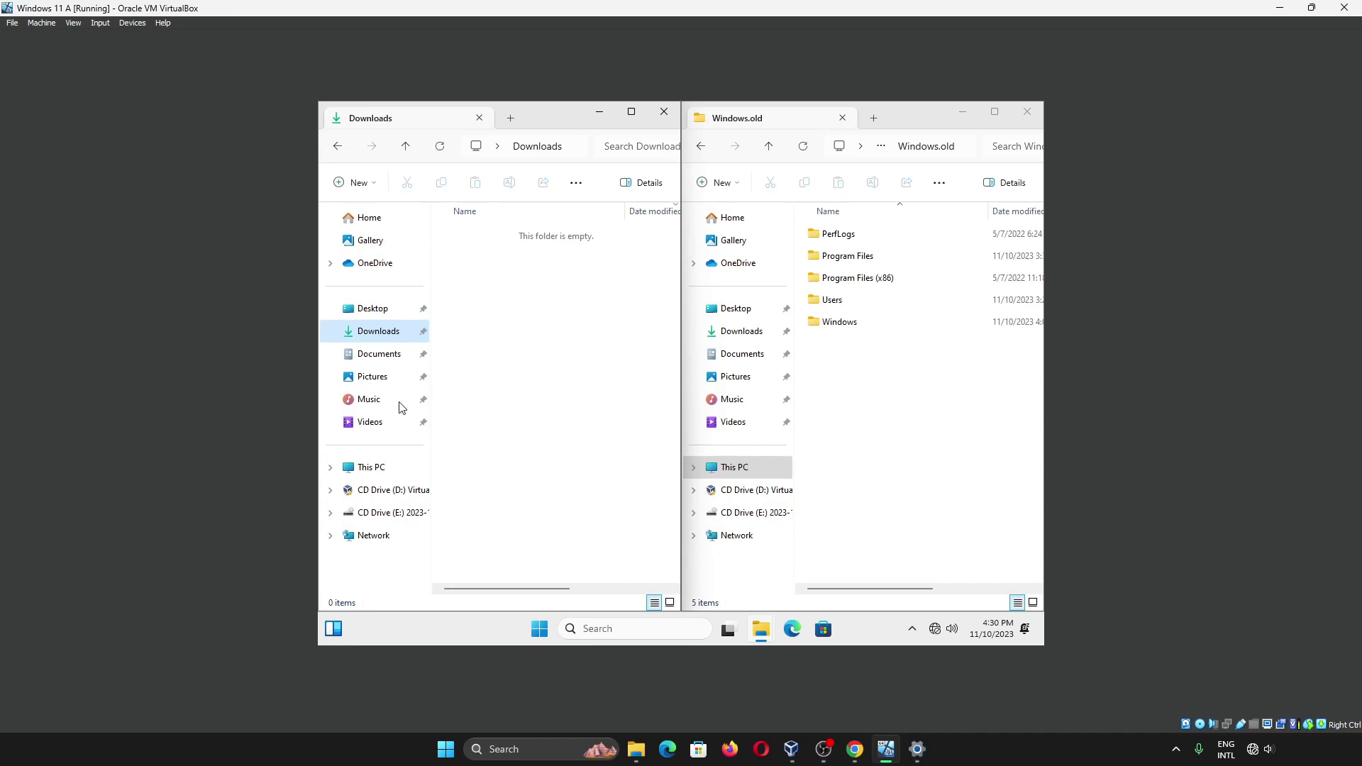
left_click(382, 352)
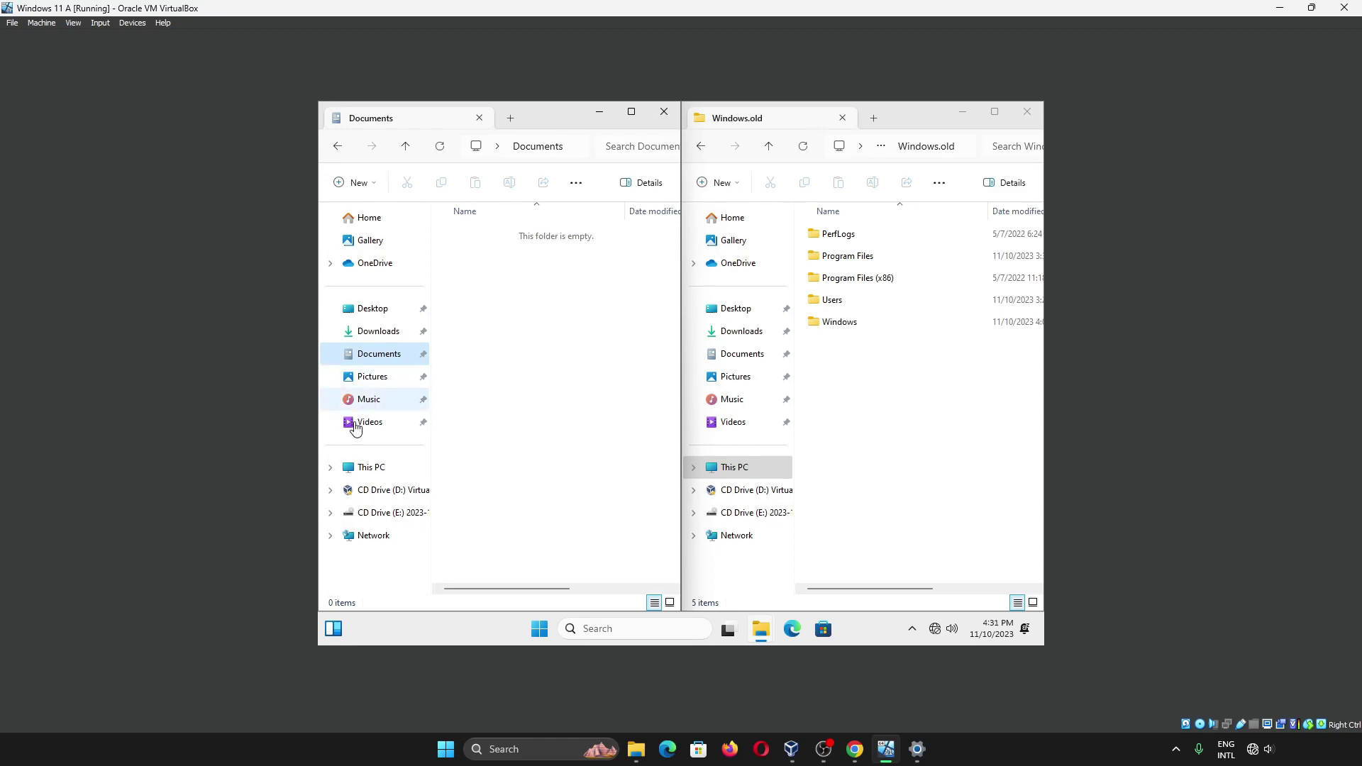
Browse to Users > vboxuser > Downloads inside Windows.old, check the Win11_23H2 ISO file, and return to the vboxuser folder.
left_click(553, 378)
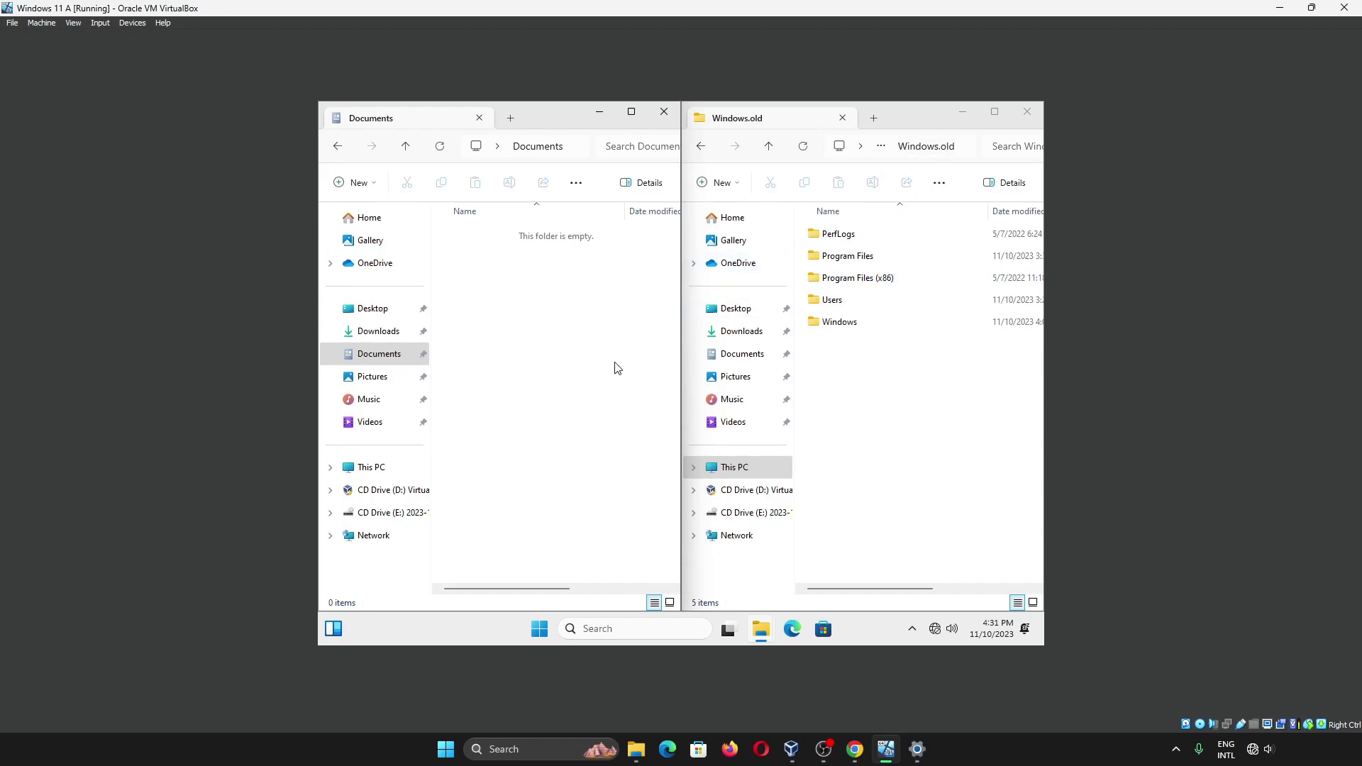
double_click(830, 301)
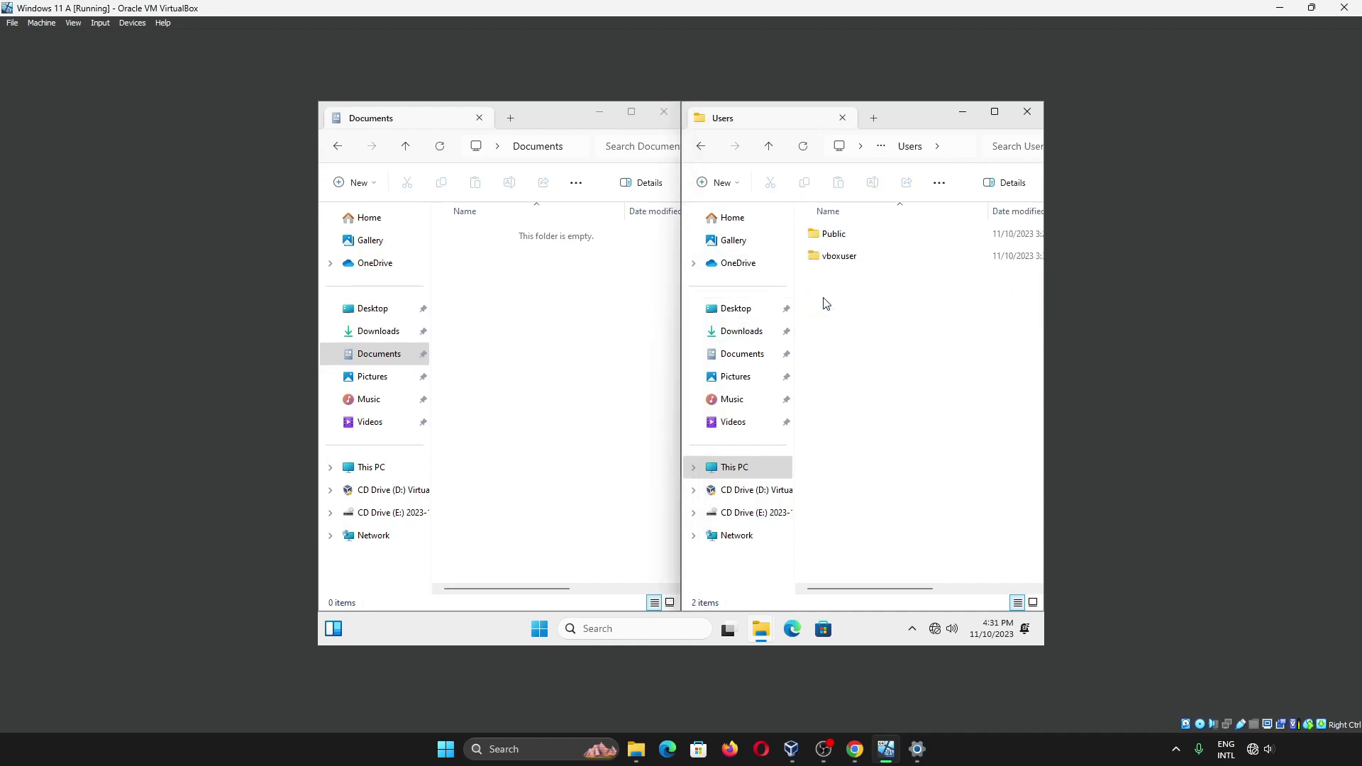
double_click(849, 255)
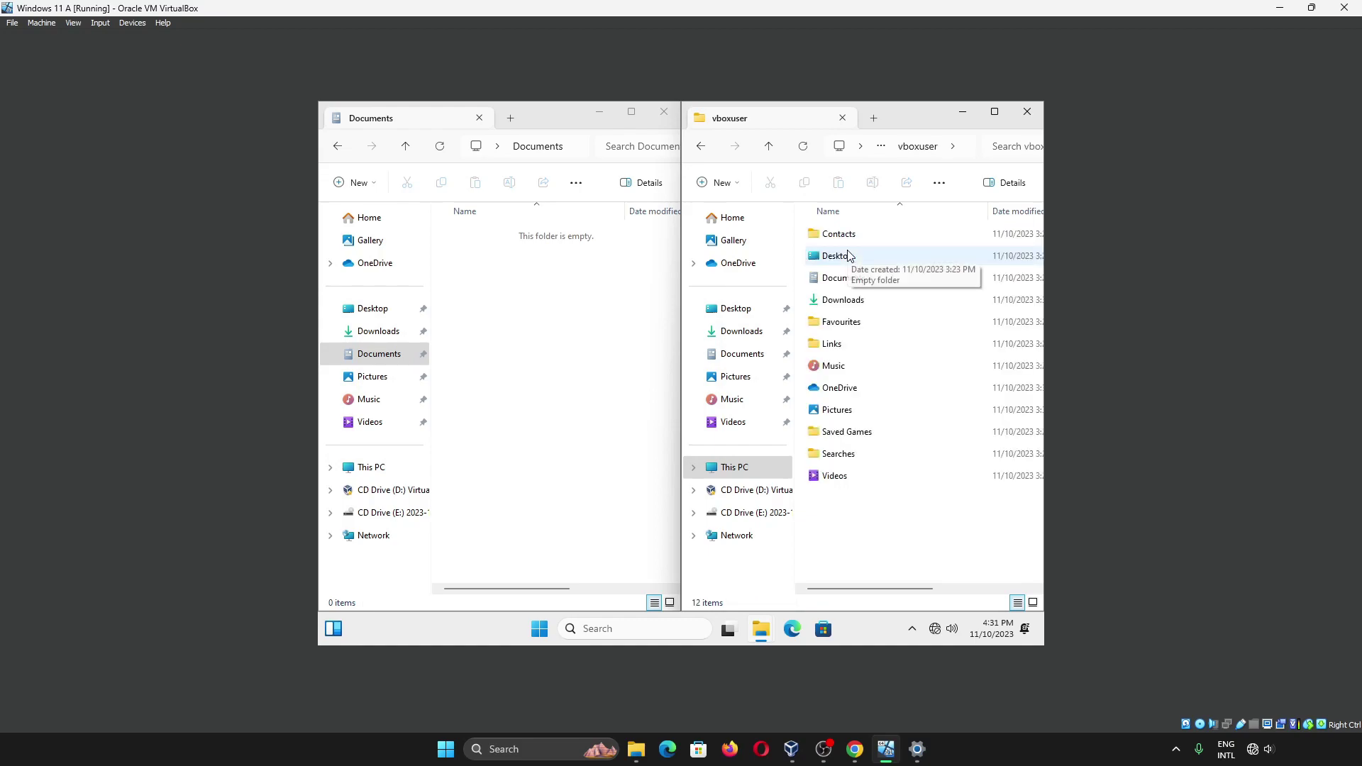
left_click(849, 299)
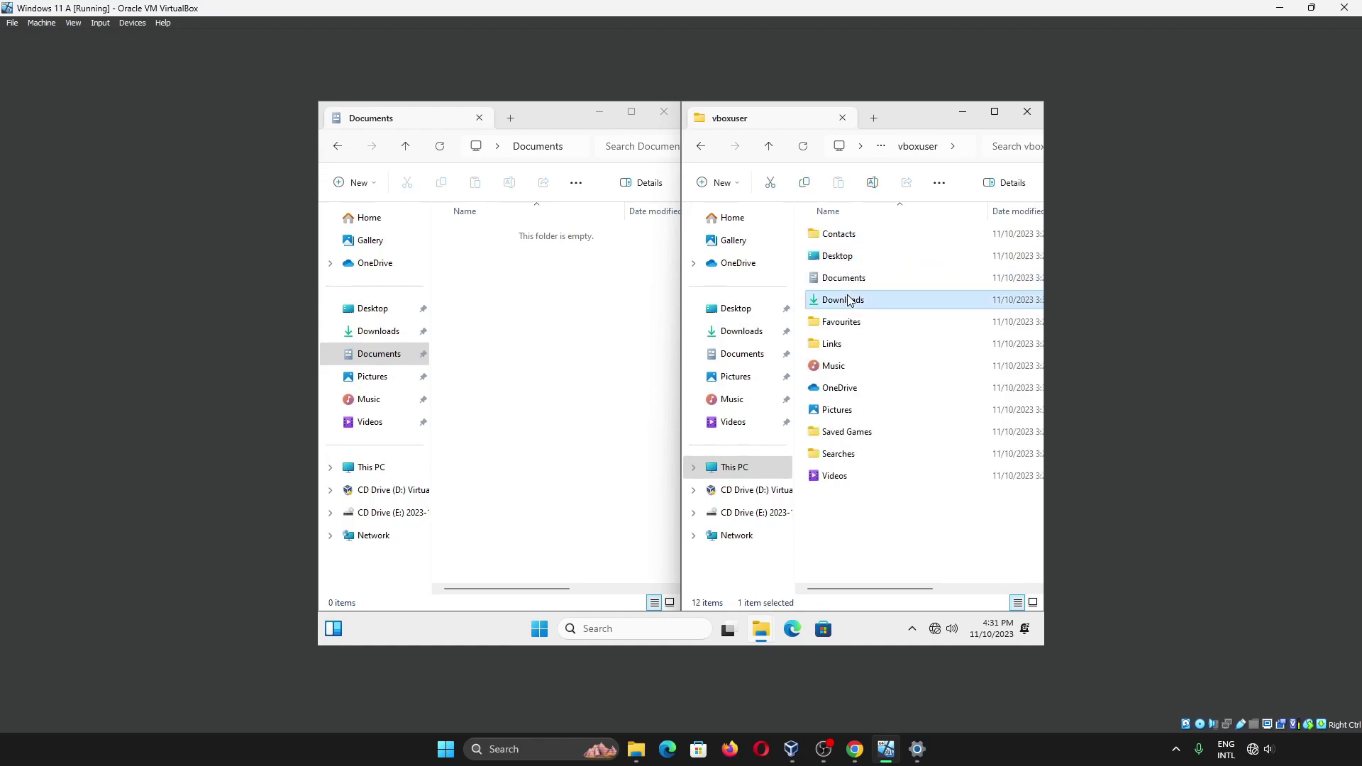
double_click(849, 299)
left_click(855, 239)
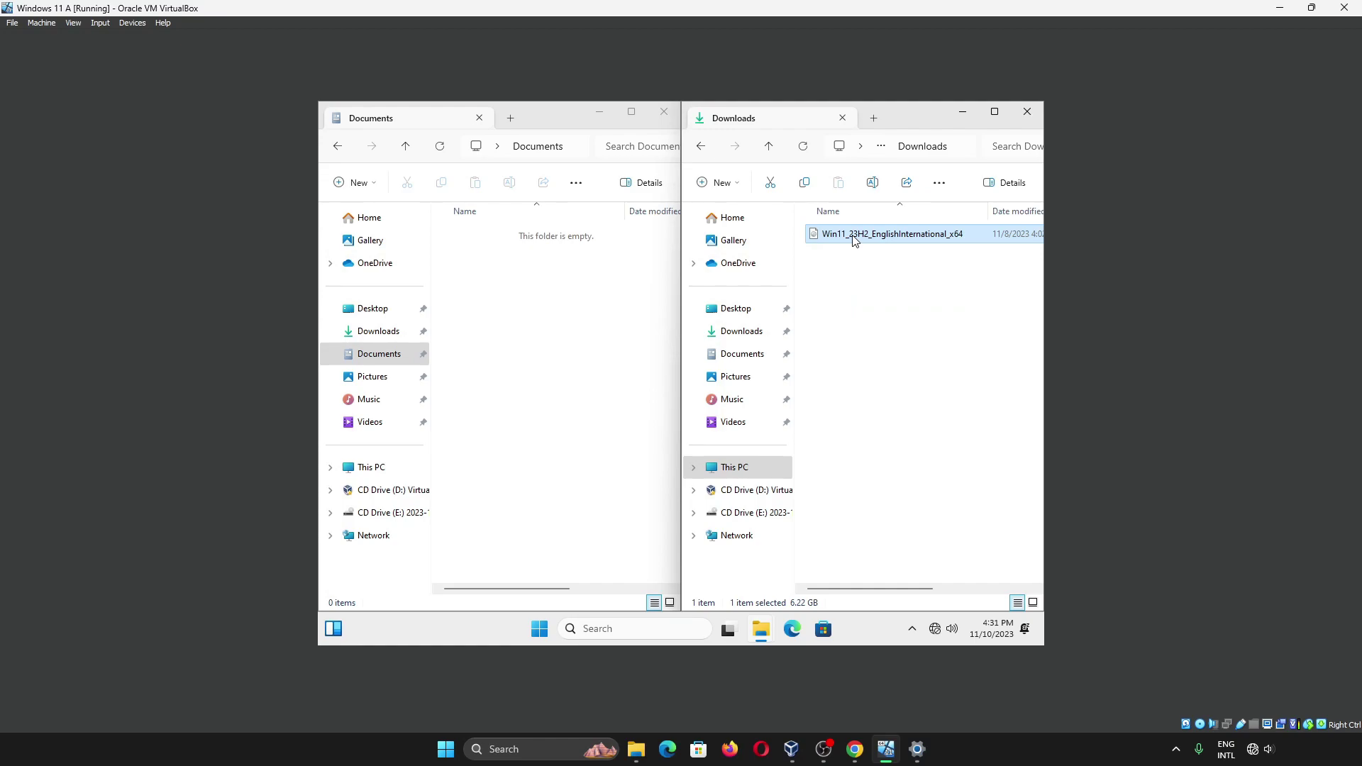
left_click(701, 146)
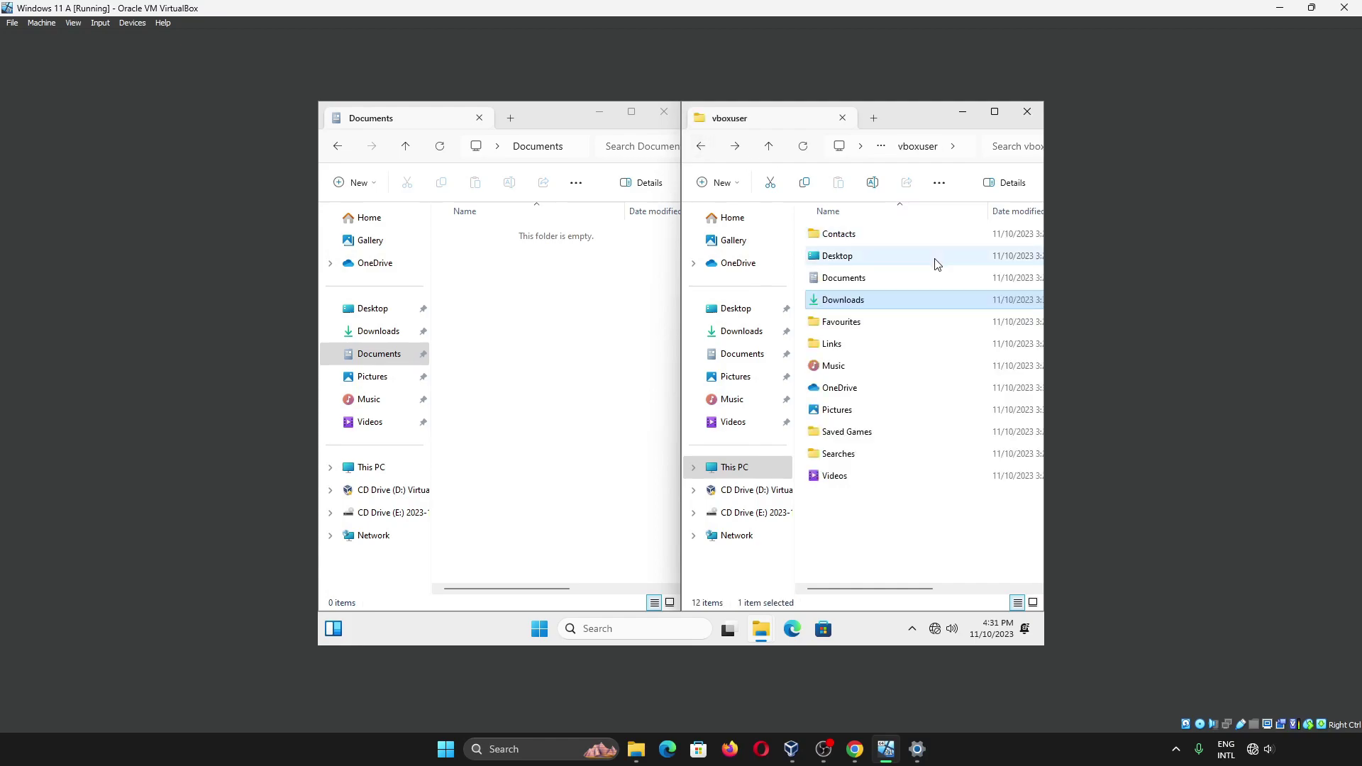
Check the new installation's Music folder, and the Documents and Videos folders of the old vboxuser profile.
left_click(547, 331)
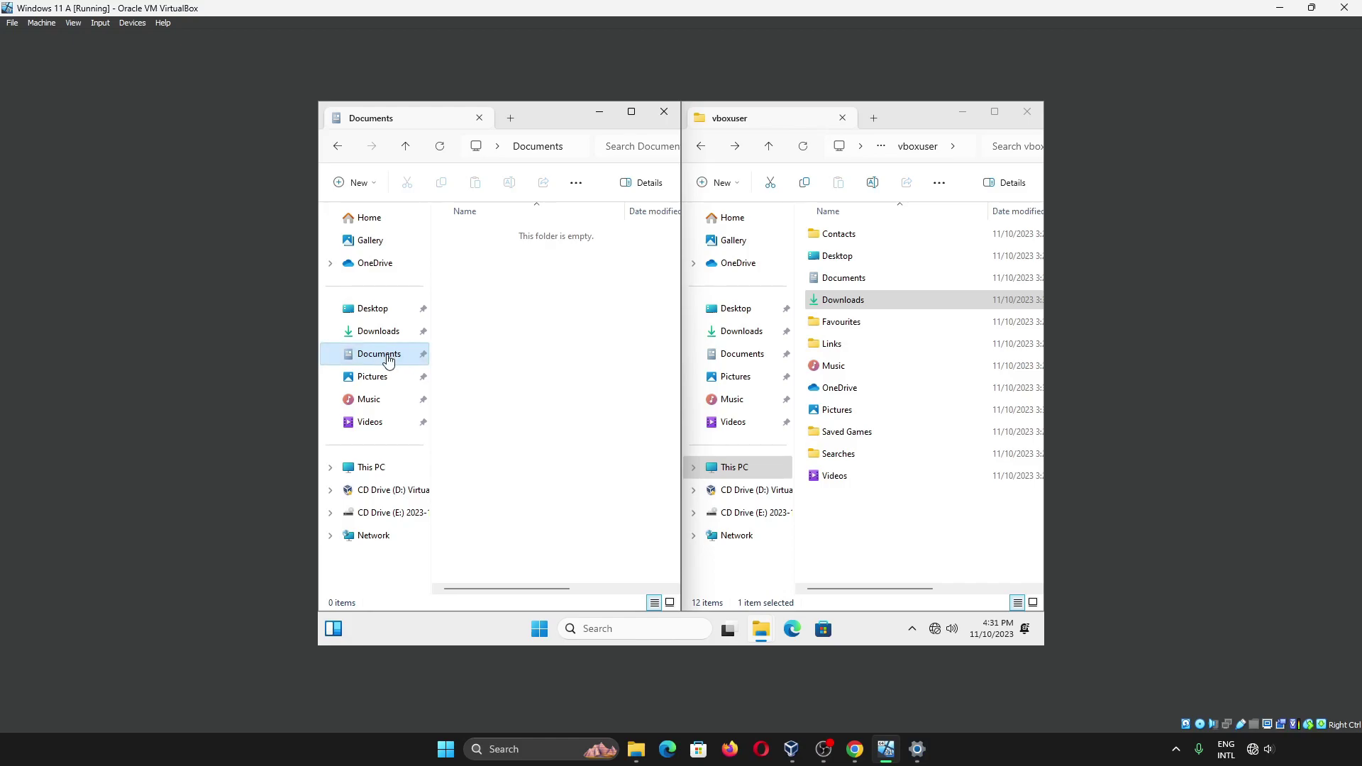
left_click(380, 399)
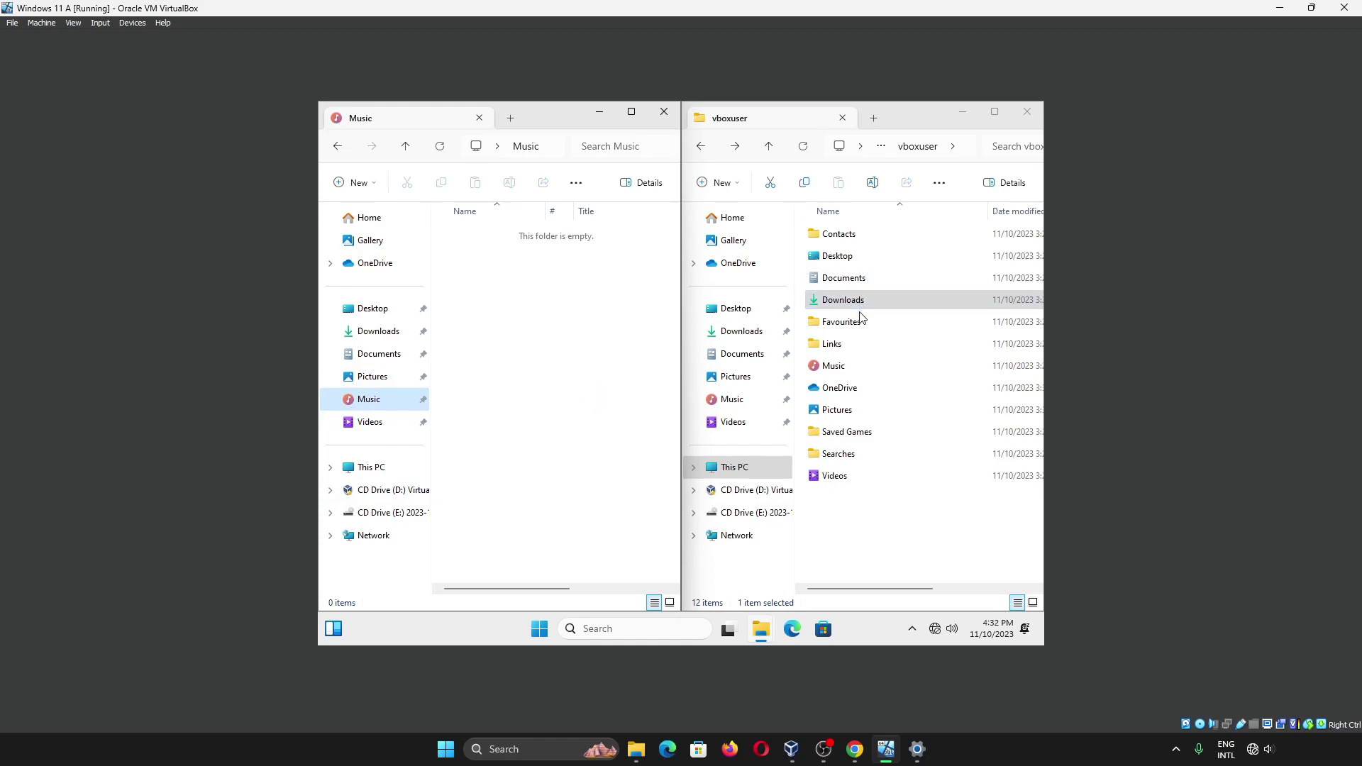
double_click(865, 280)
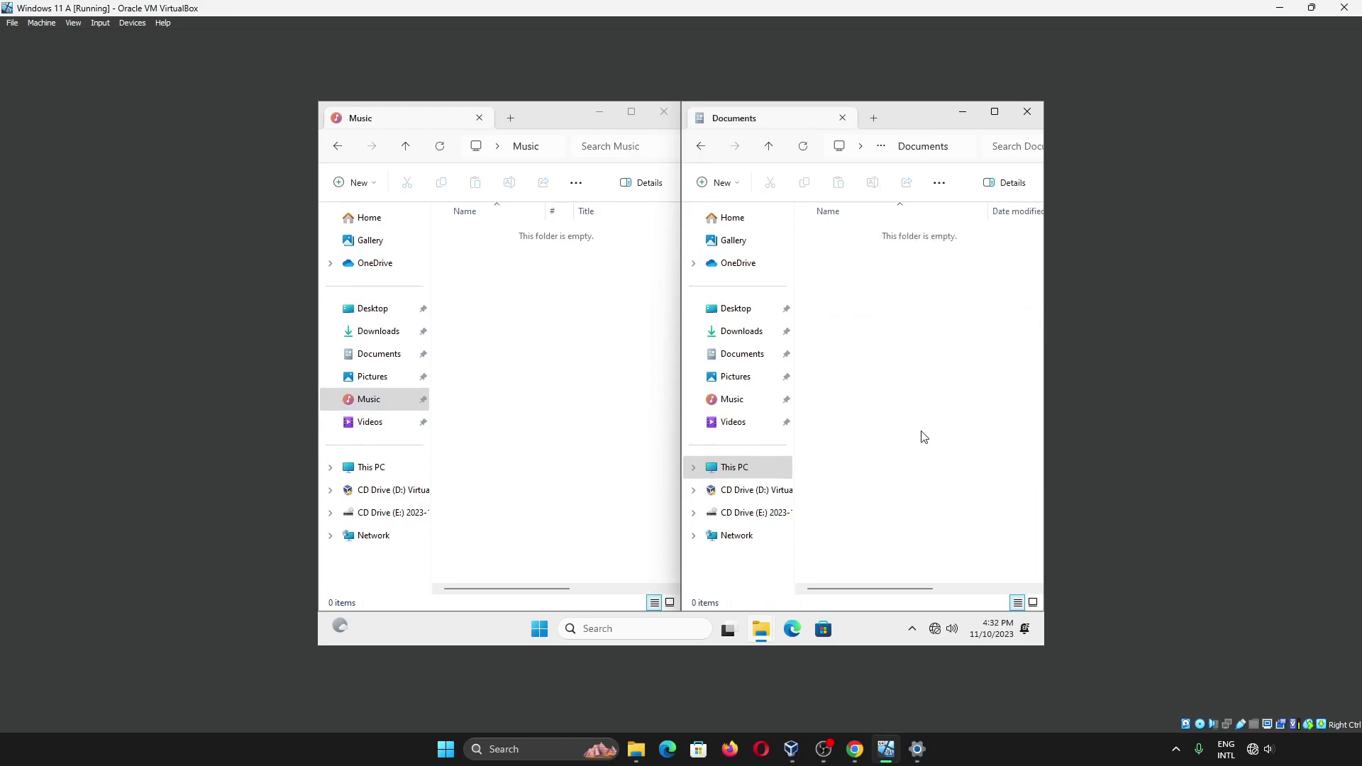
left_click(701, 146)
left_click(888, 365)
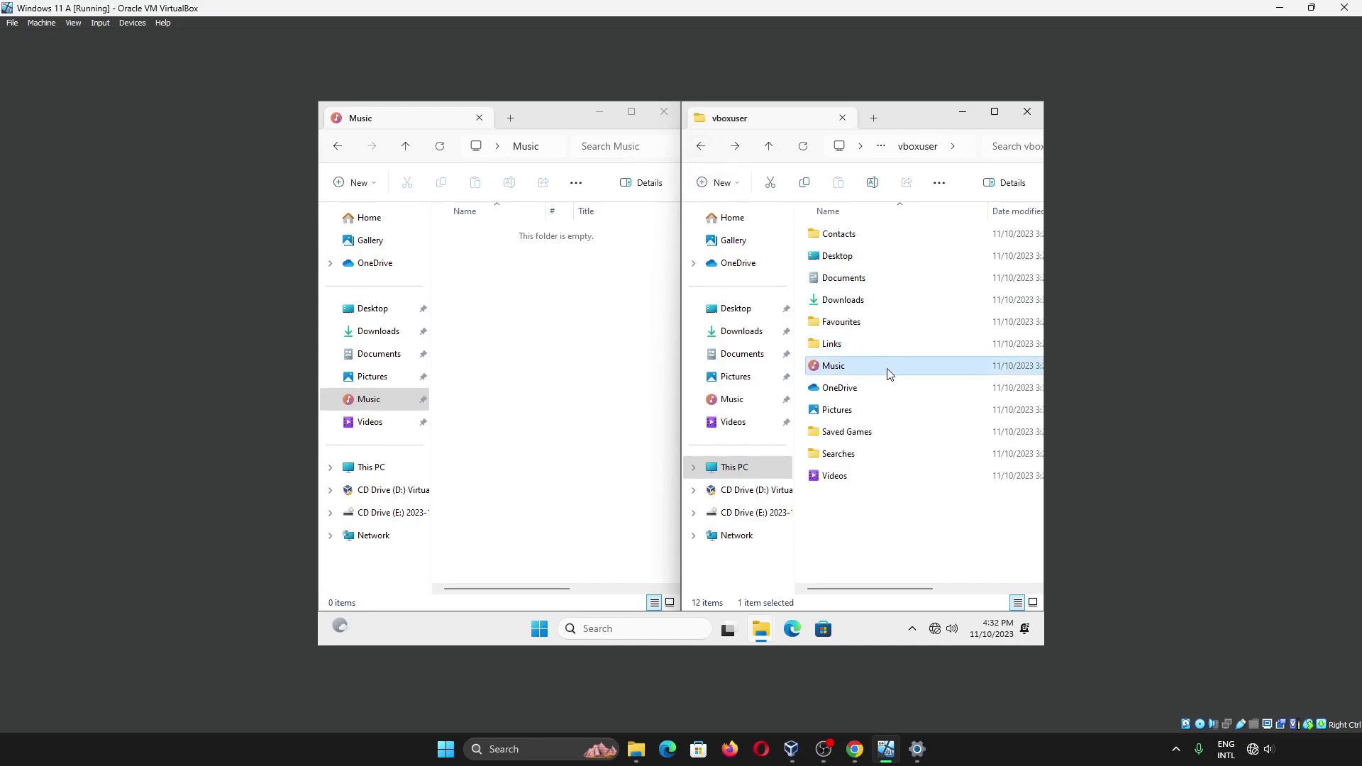
double_click(884, 474)
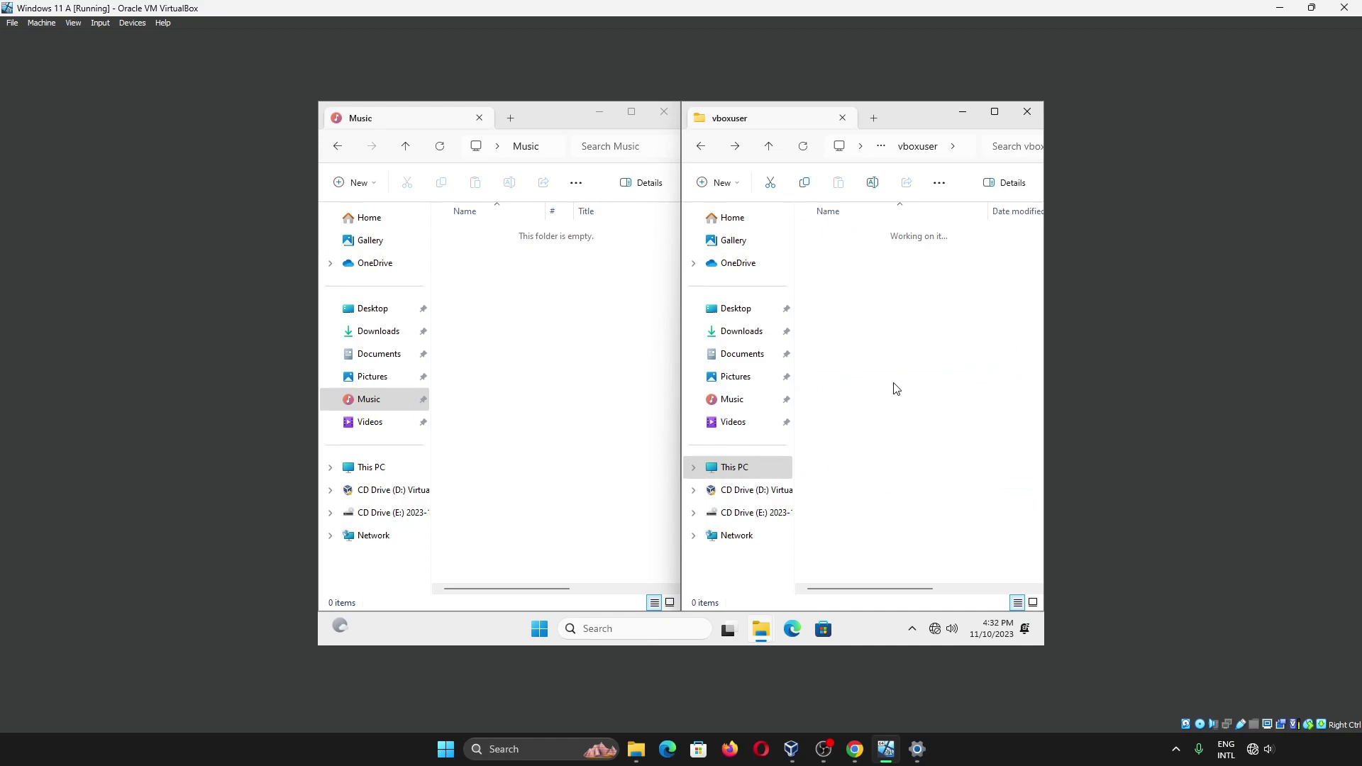
left_click(700, 145)
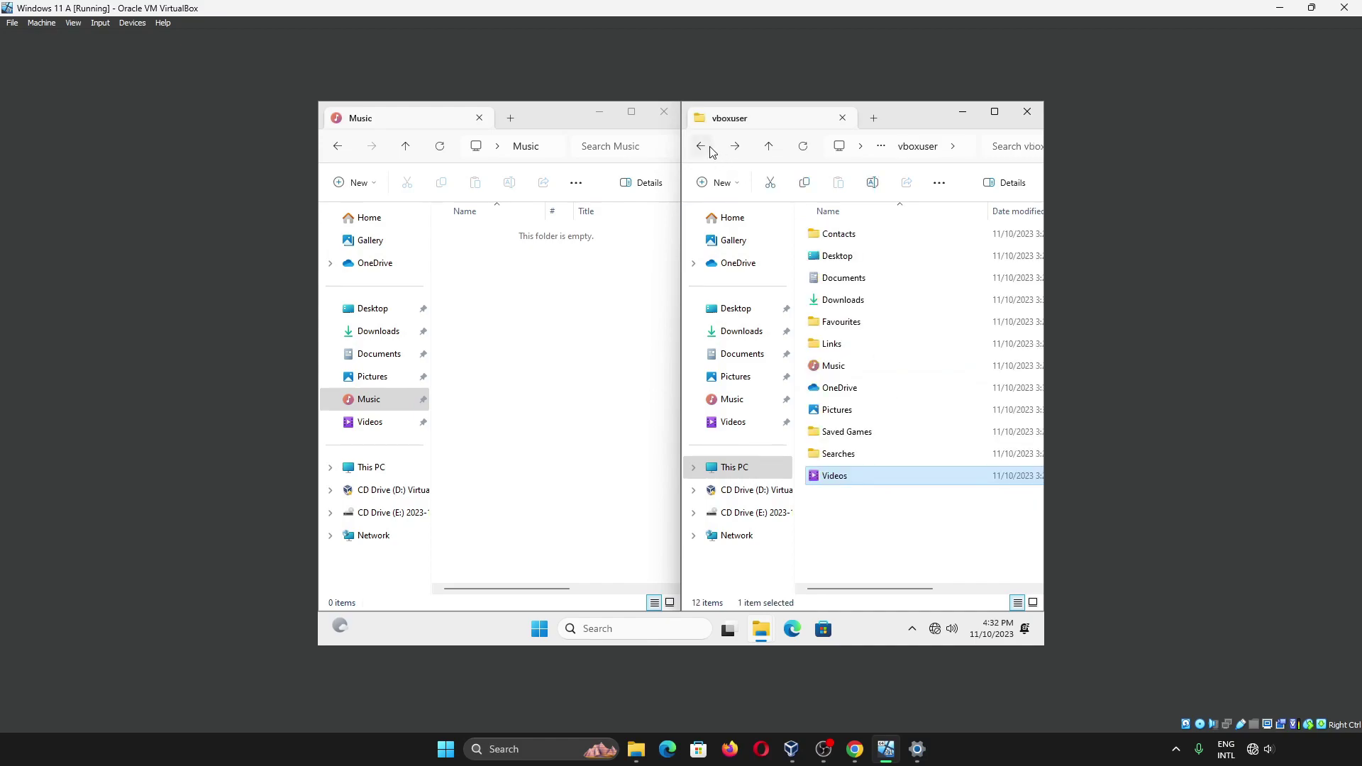
Run winver to check the installed Windows version, and close the About Windows dialog.
key("super")
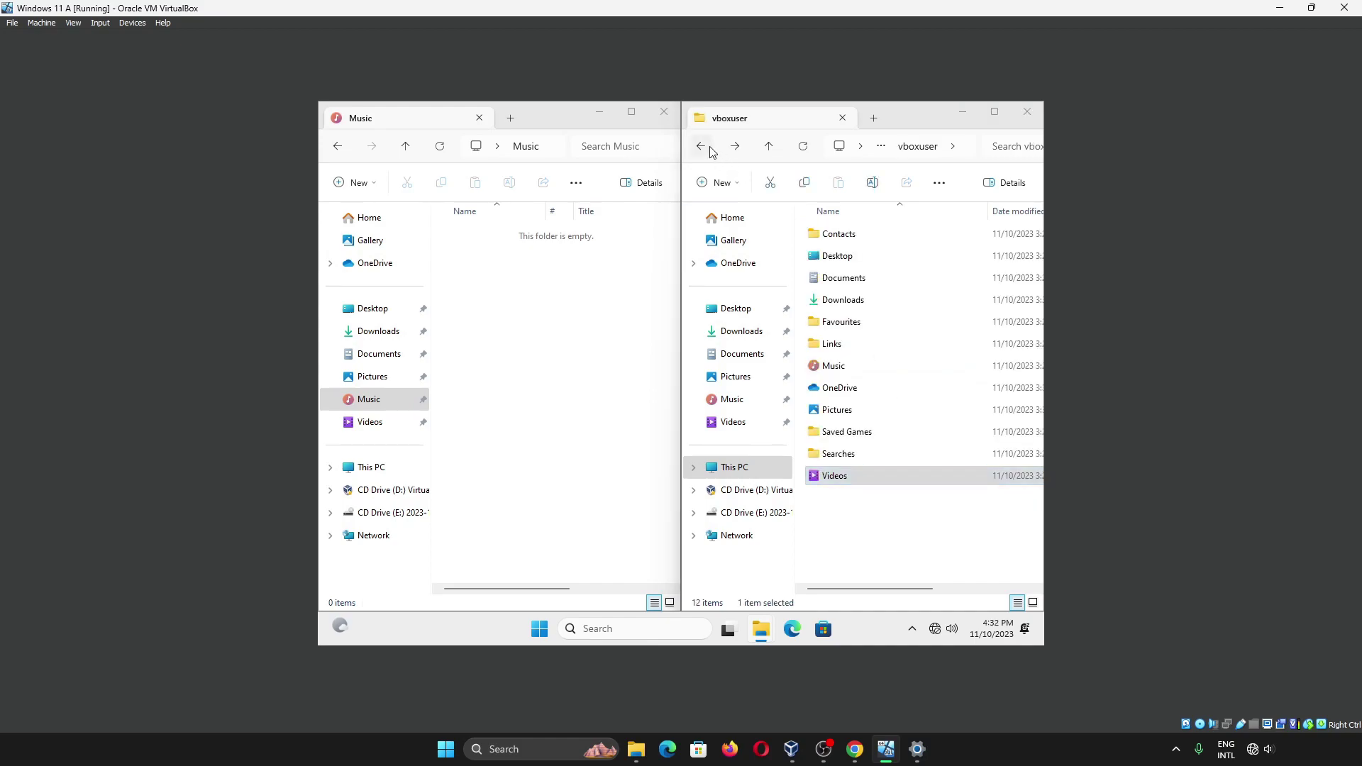
type("winver")
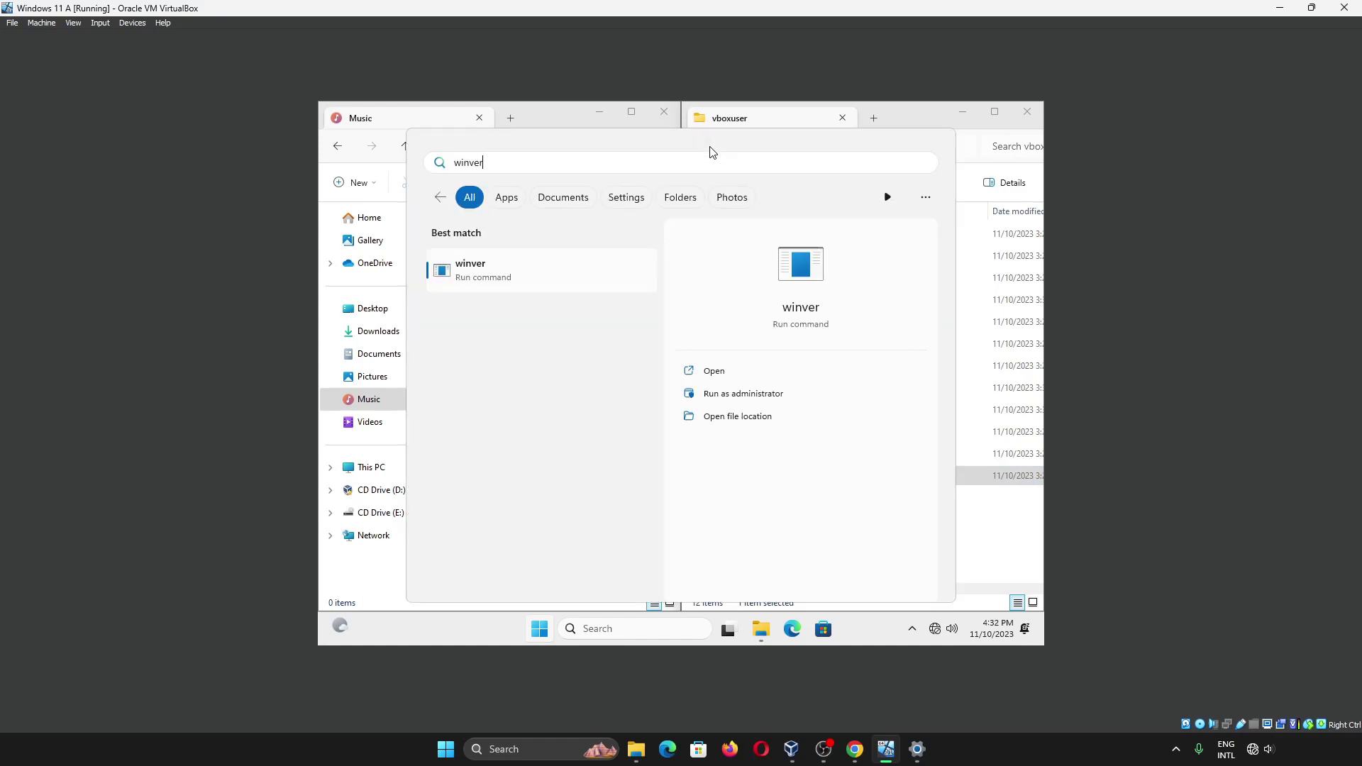
key("Return")
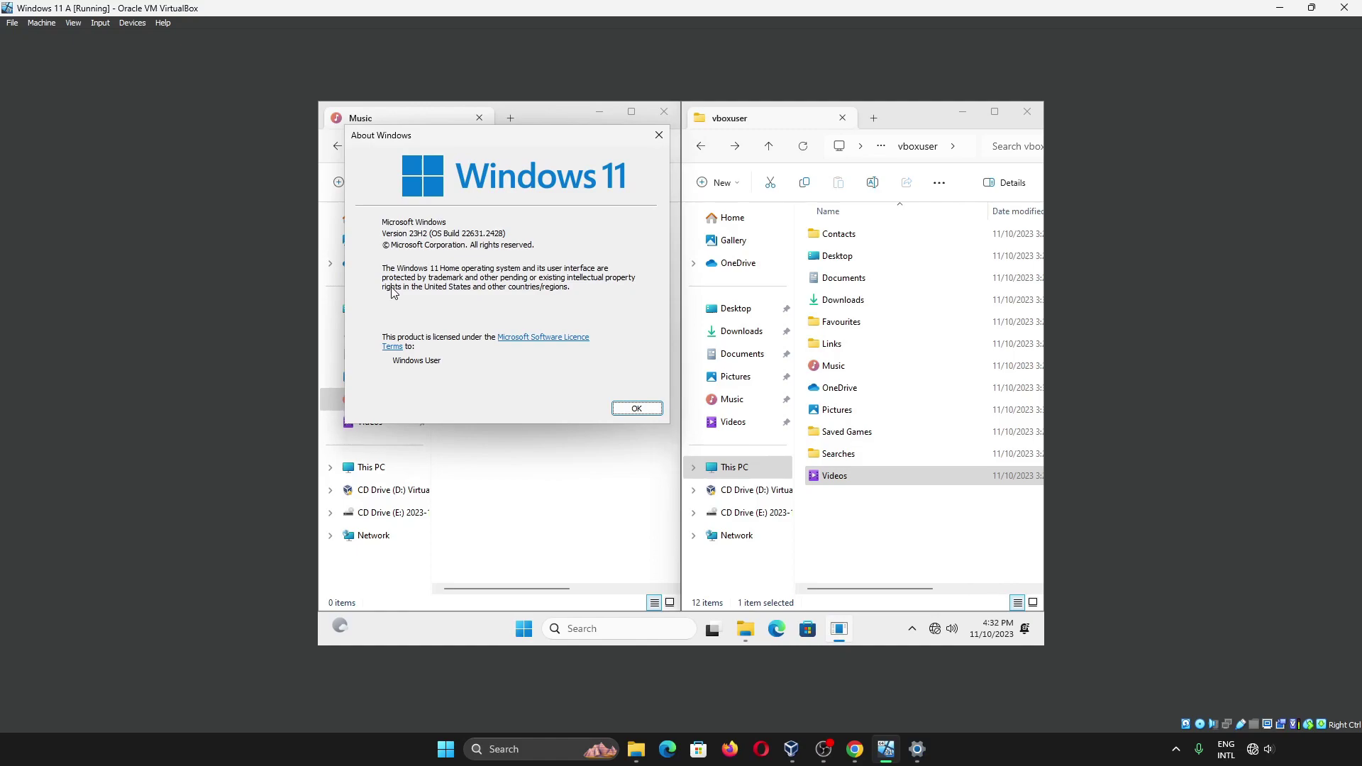
left_click(626, 405)
Review the running processes and the CPU, memory and disk performance in Task Manager, and close it.
right_click(892, 617)
left_click(922, 572)
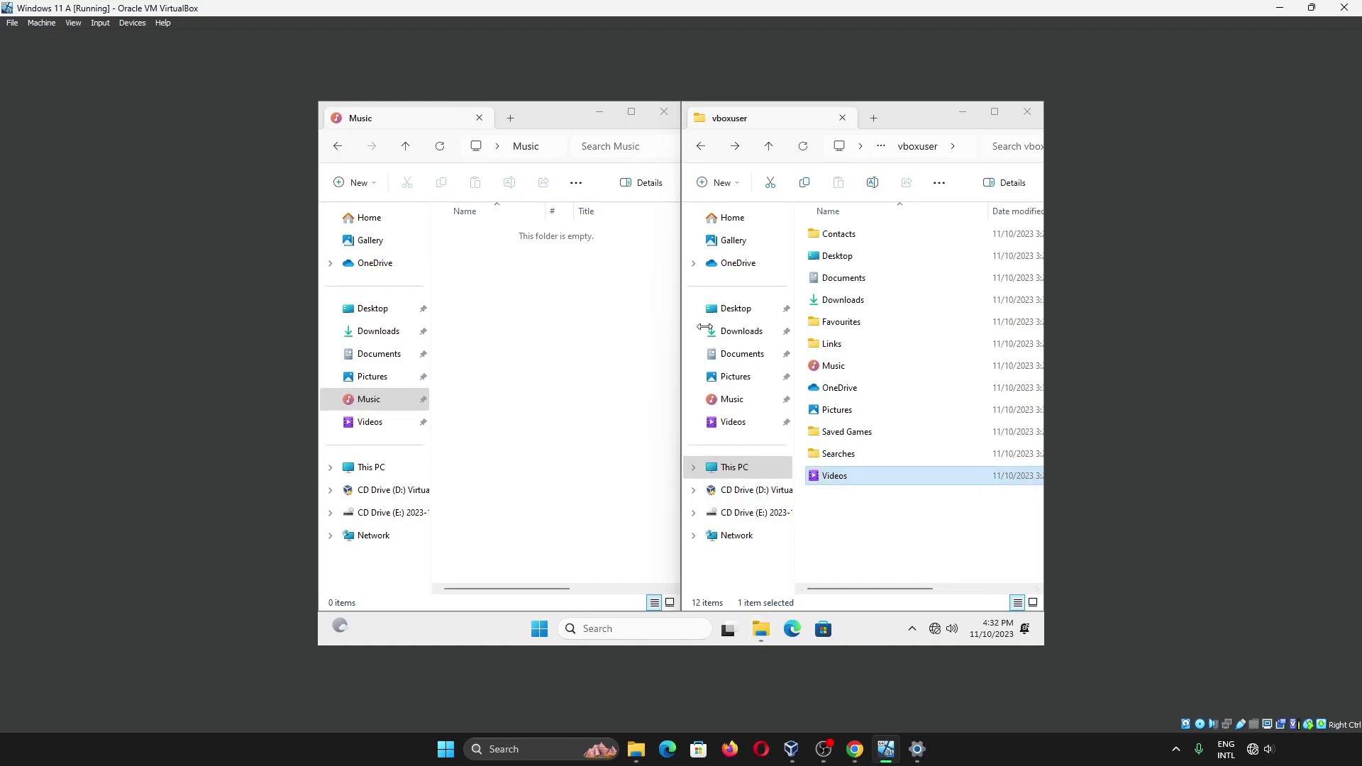
left_click(432, 298)
left_click(908, 203)
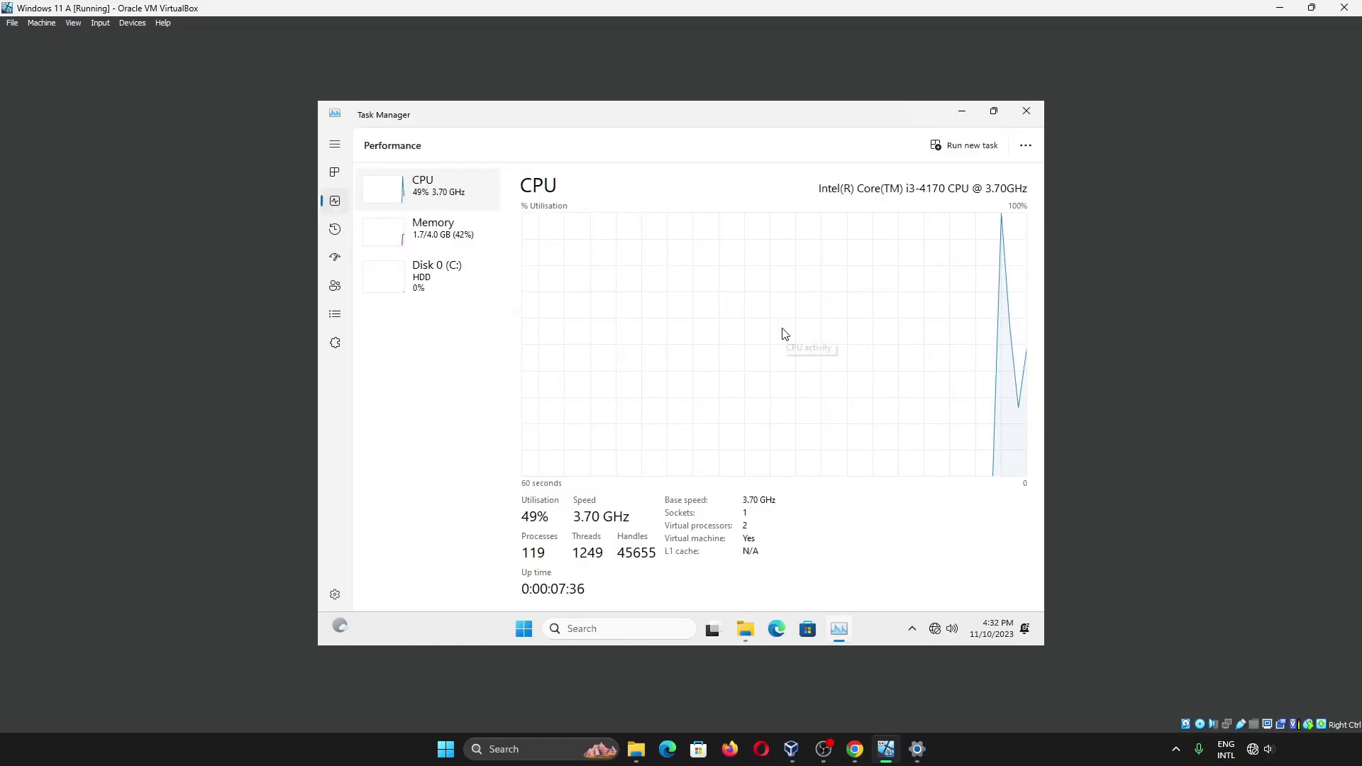
left_click(334, 174)
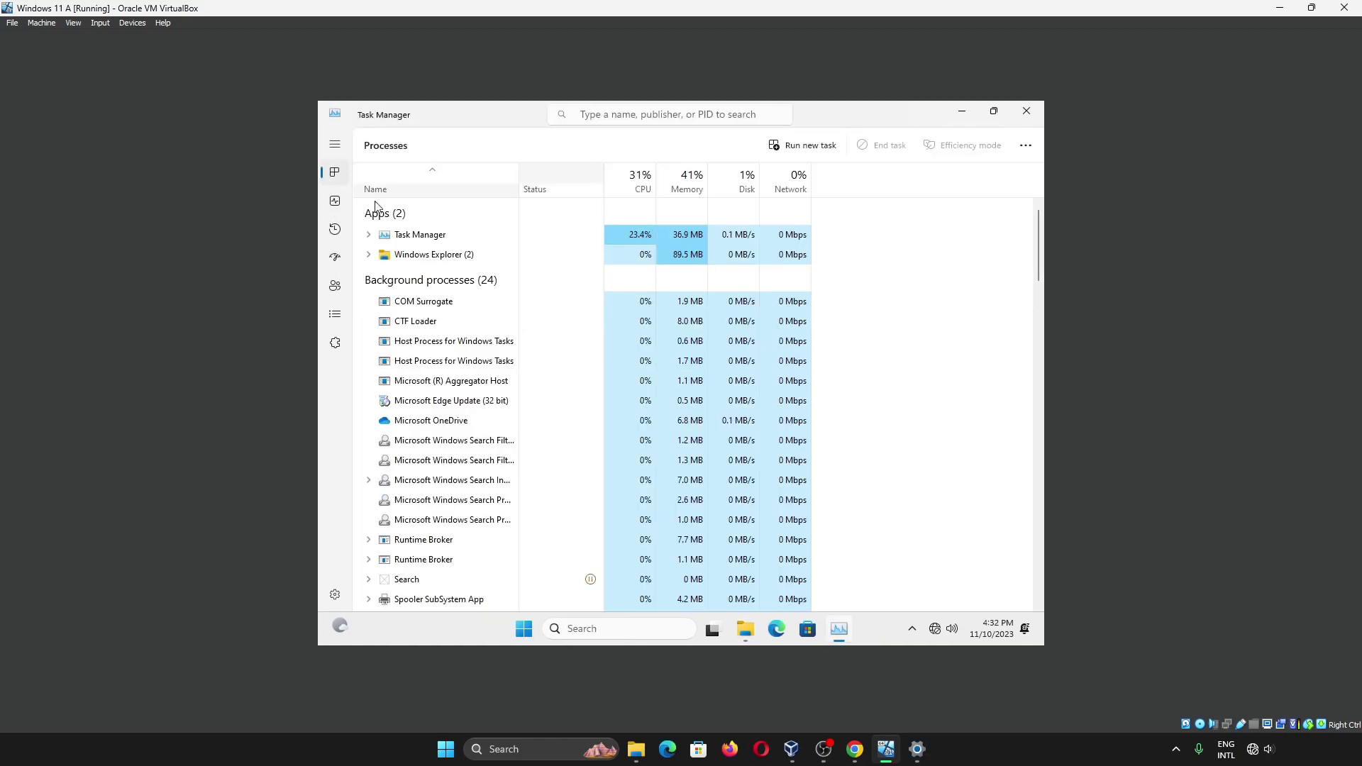
left_click(335, 201)
left_click(433, 229)
left_click(440, 276)
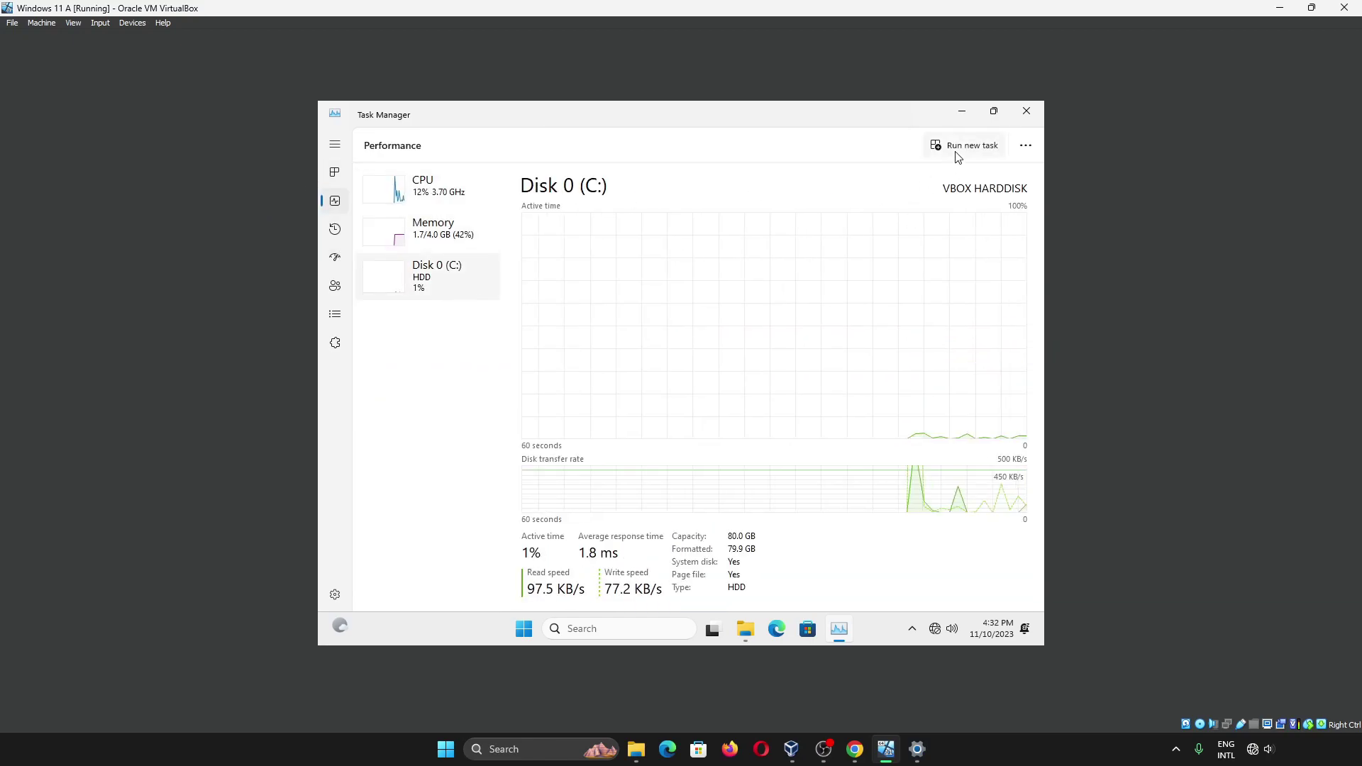
left_click(1026, 111)
left_click(601, 366)
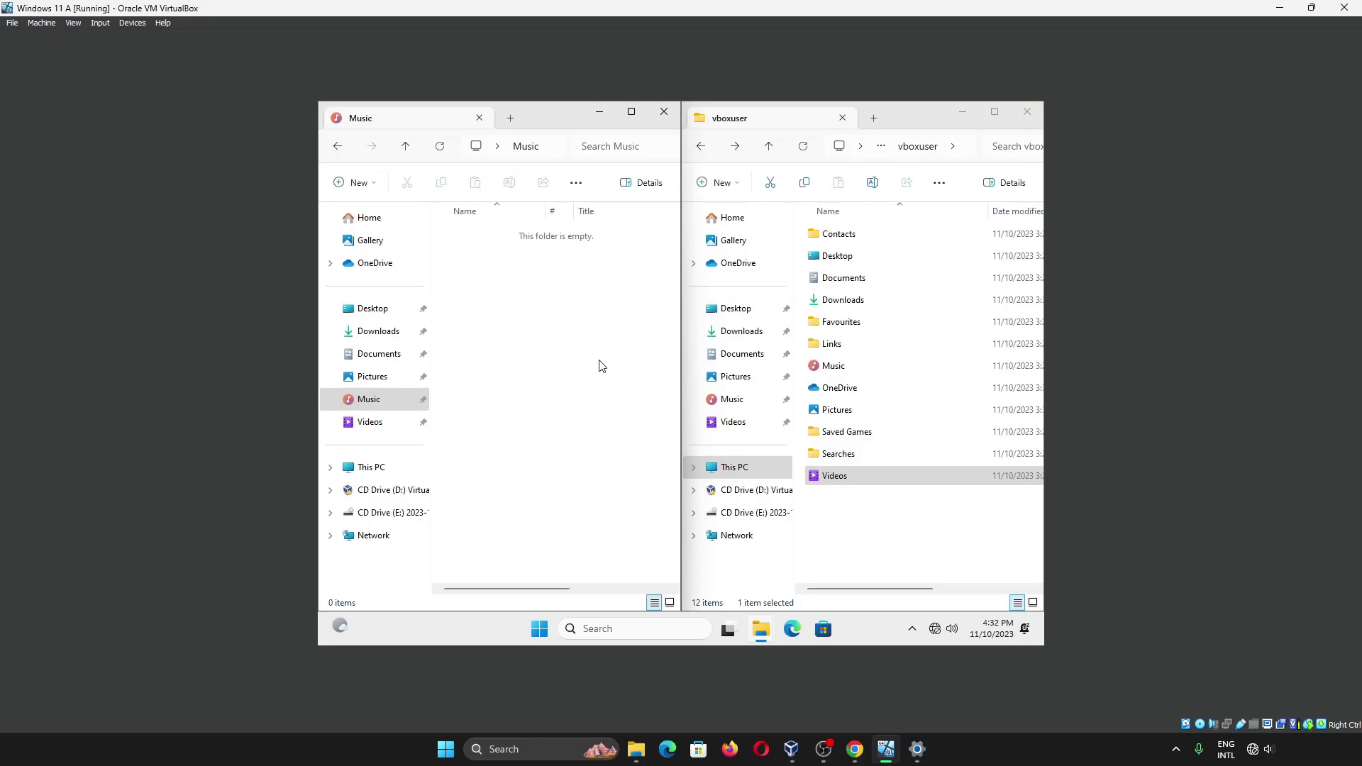
Close both File Explorer windows and restart the virtual machine's Windows.
left_click(662, 108)
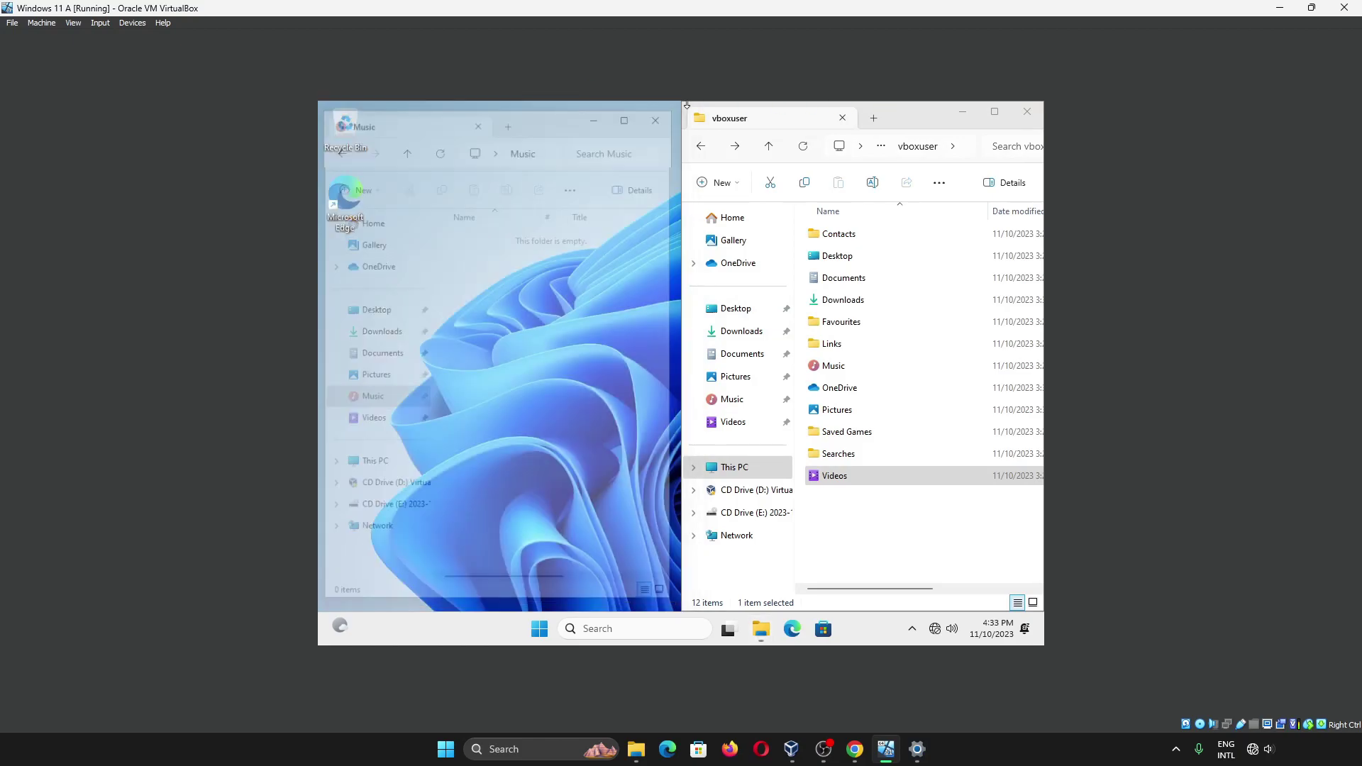
left_click(1026, 110)
left_click(539, 628)
left_click(857, 581)
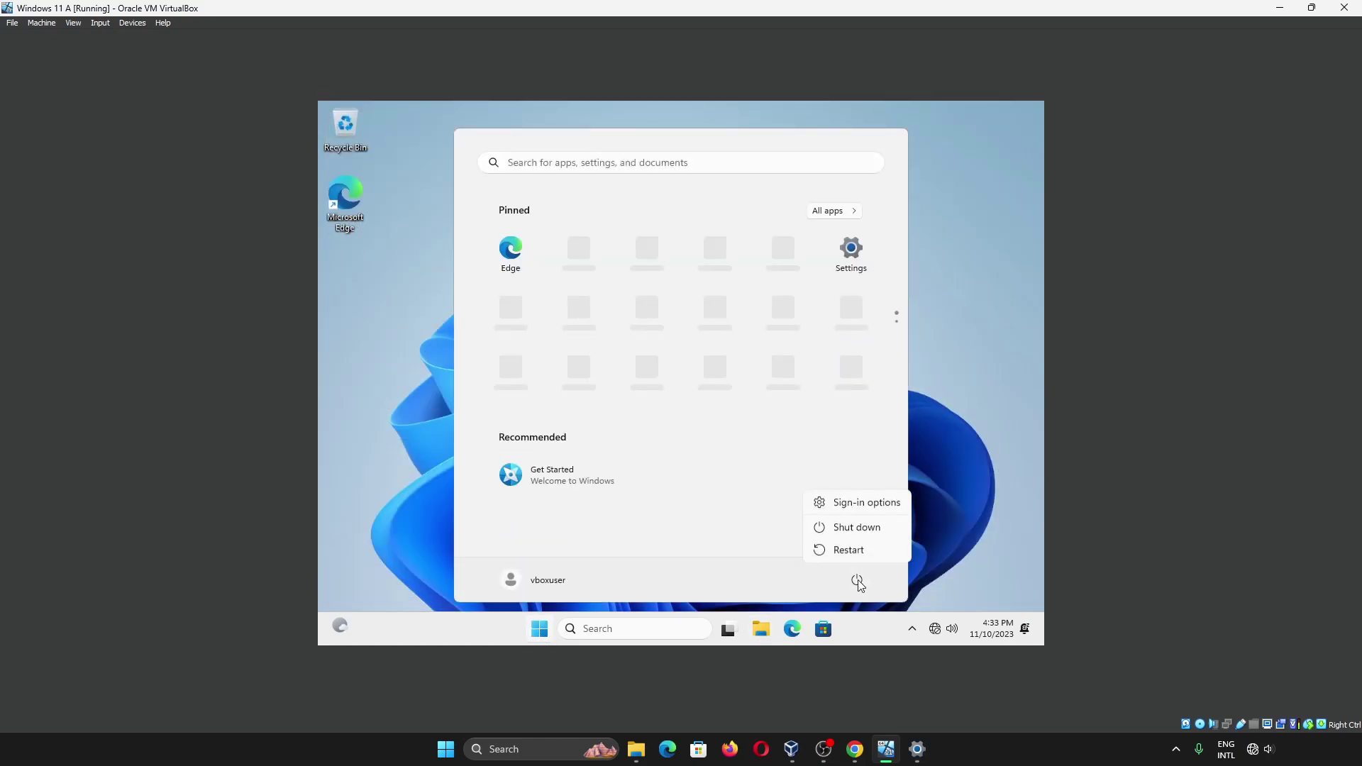
left_click(855, 557)
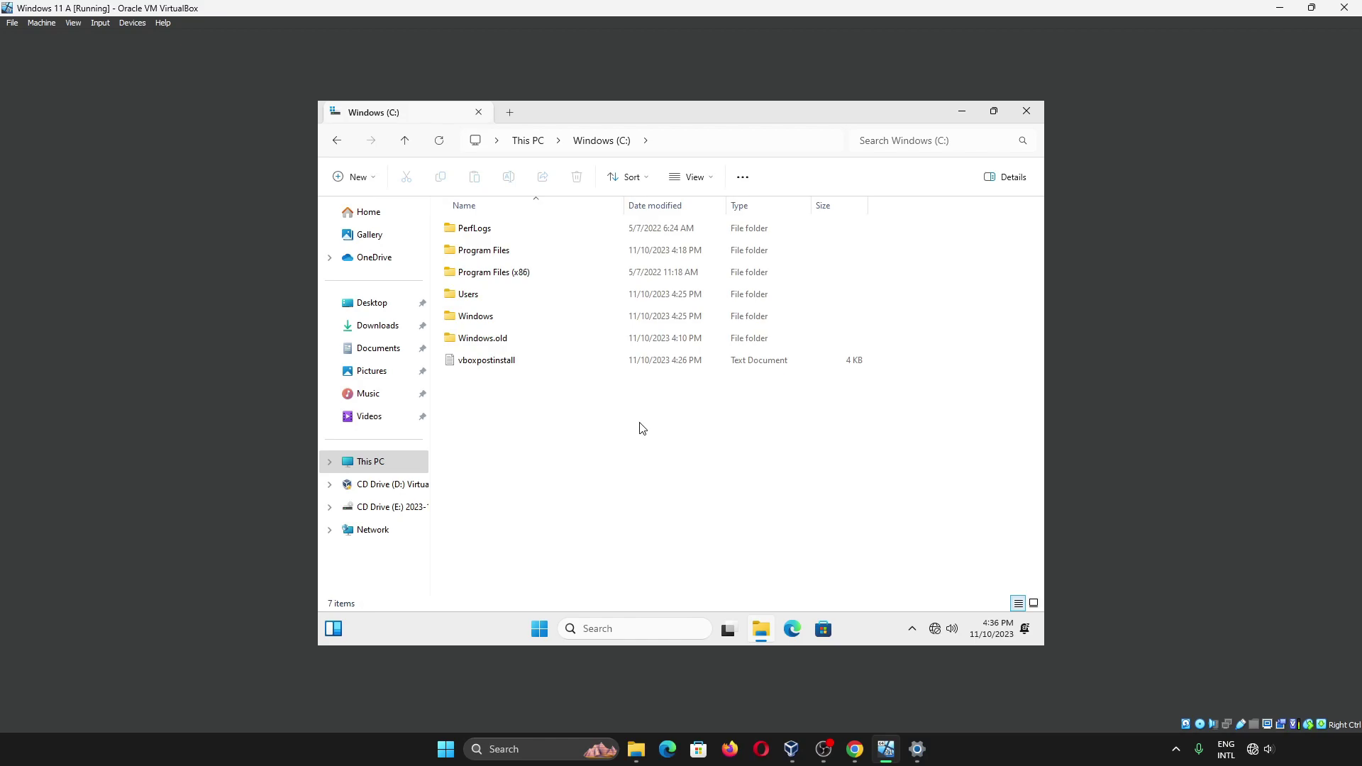
Open the vboxuser profile folder under Users in Windows.old on drive C:.
left_click(534, 346)
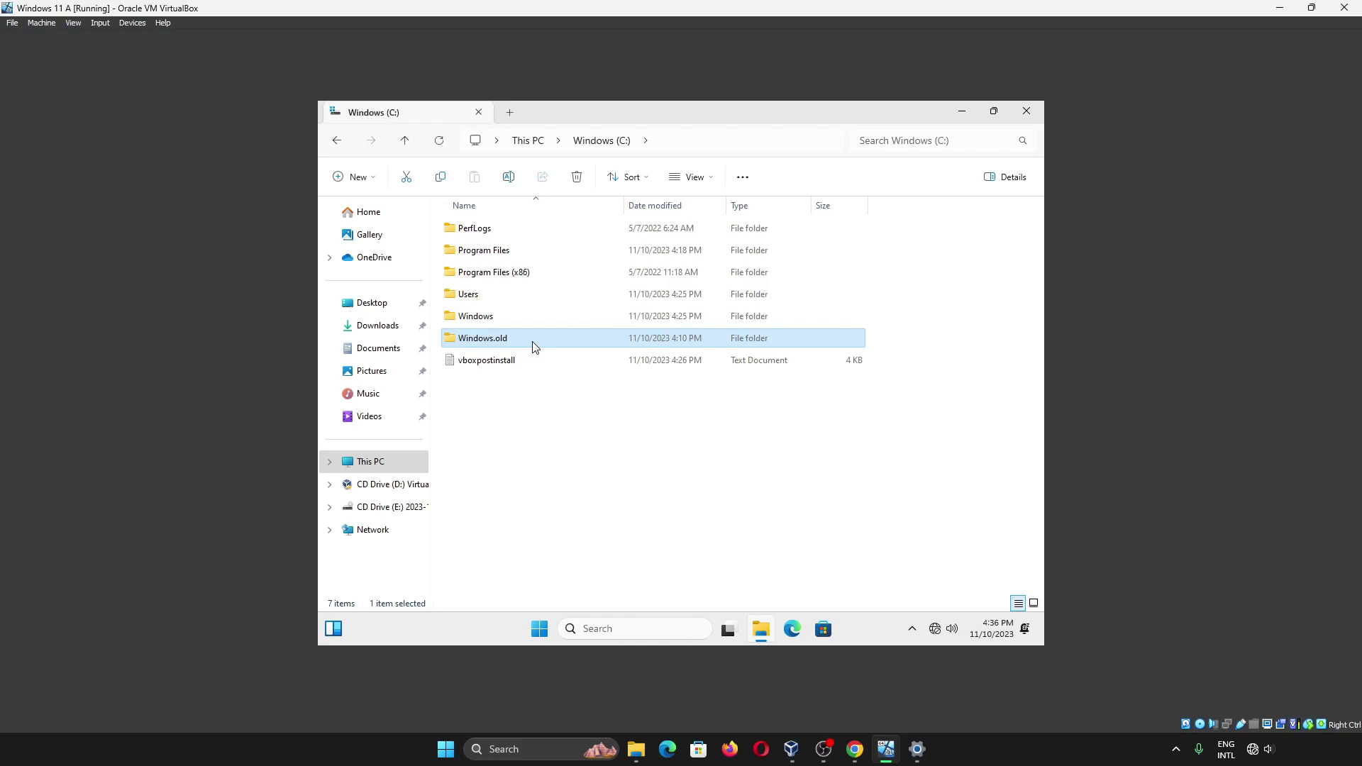
double_click(534, 346)
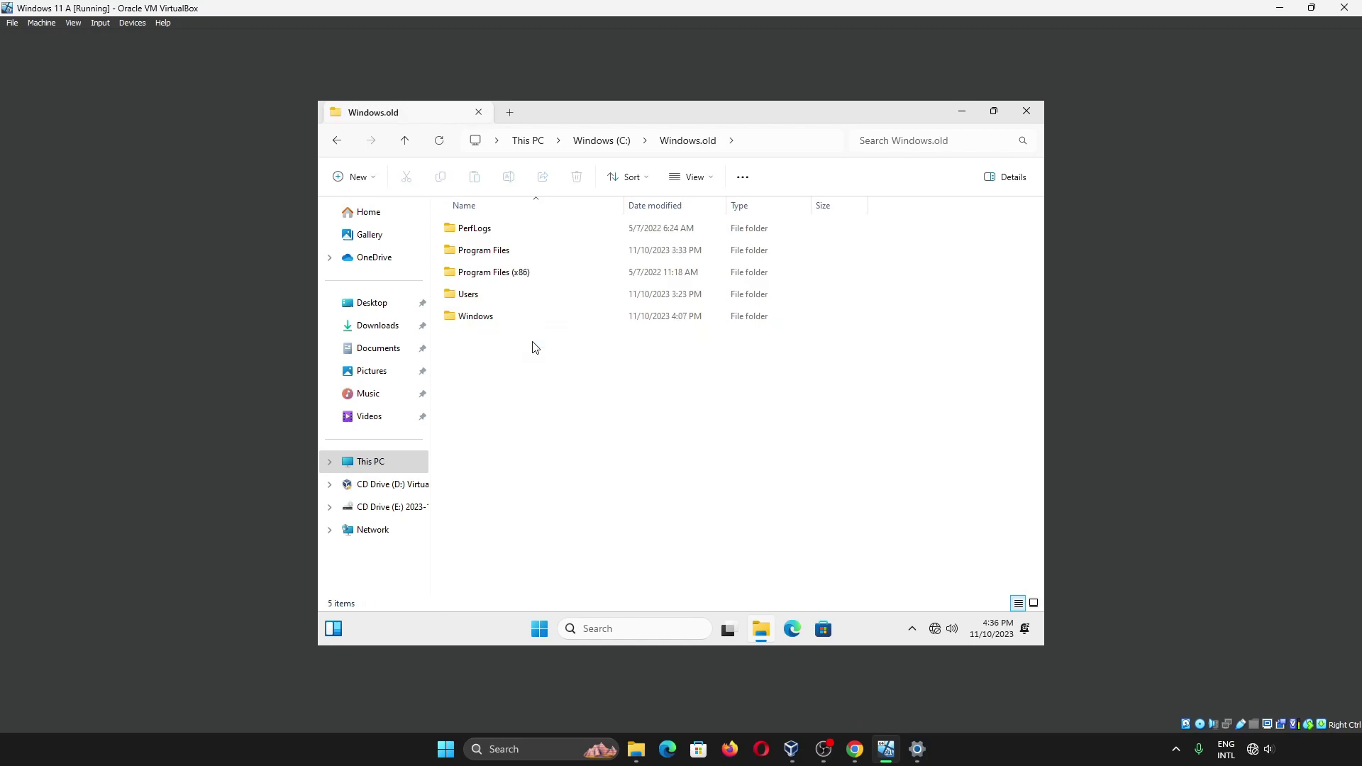
left_click(541, 304)
double_click(541, 304)
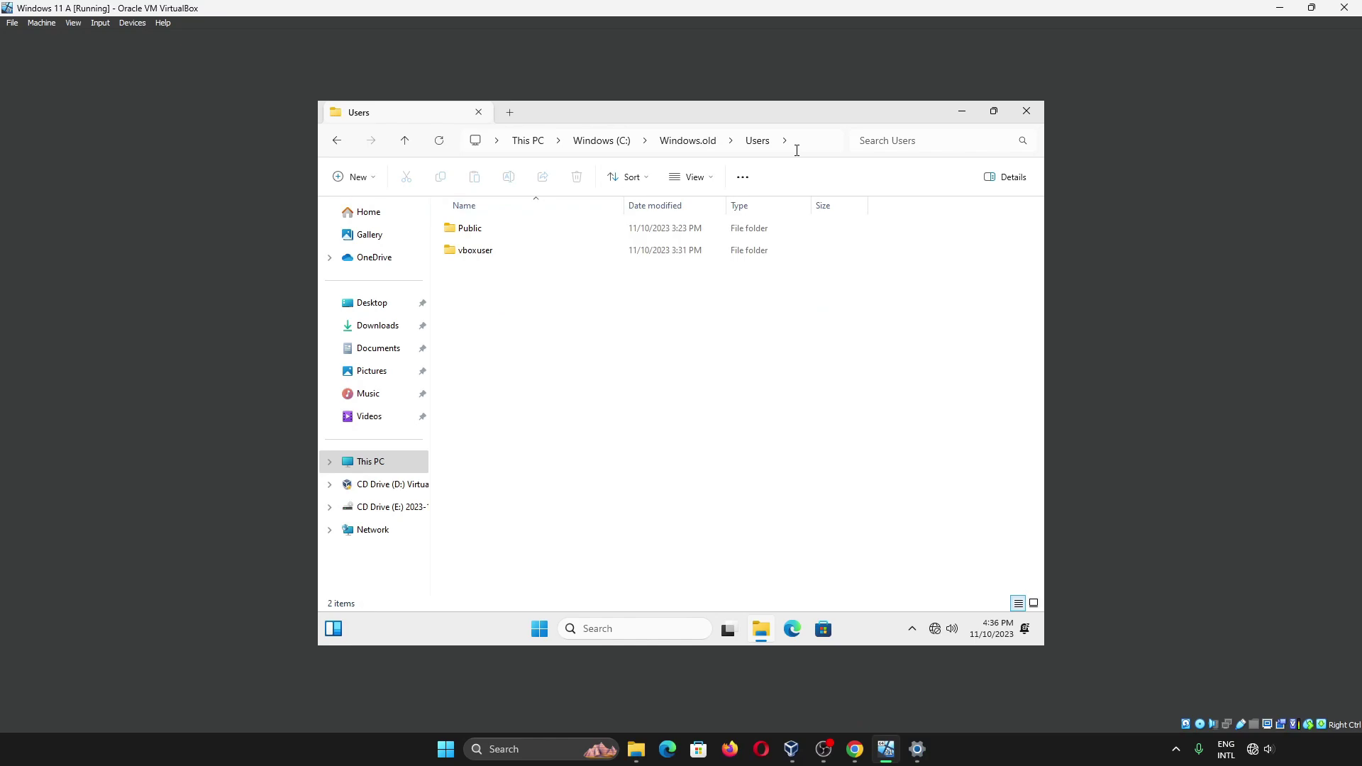
left_click(695, 250)
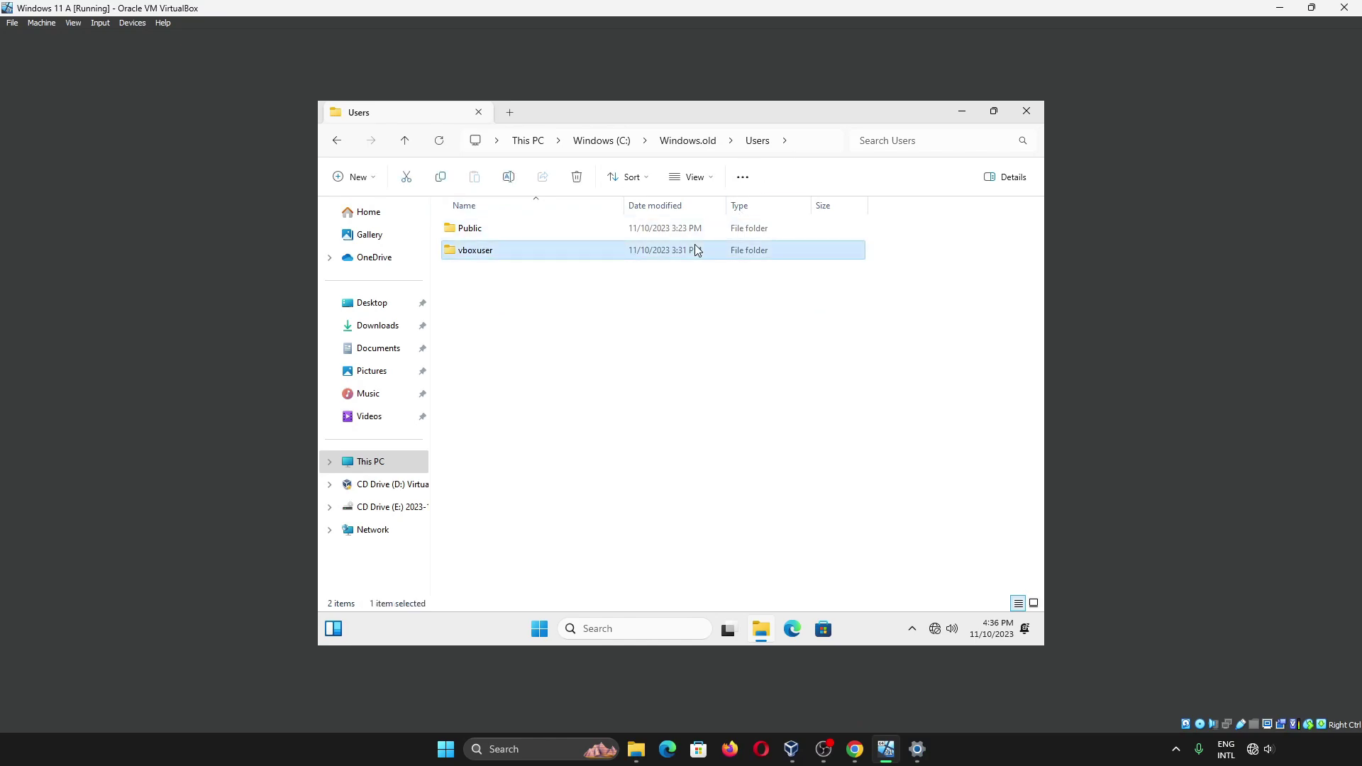
double_click(695, 250)
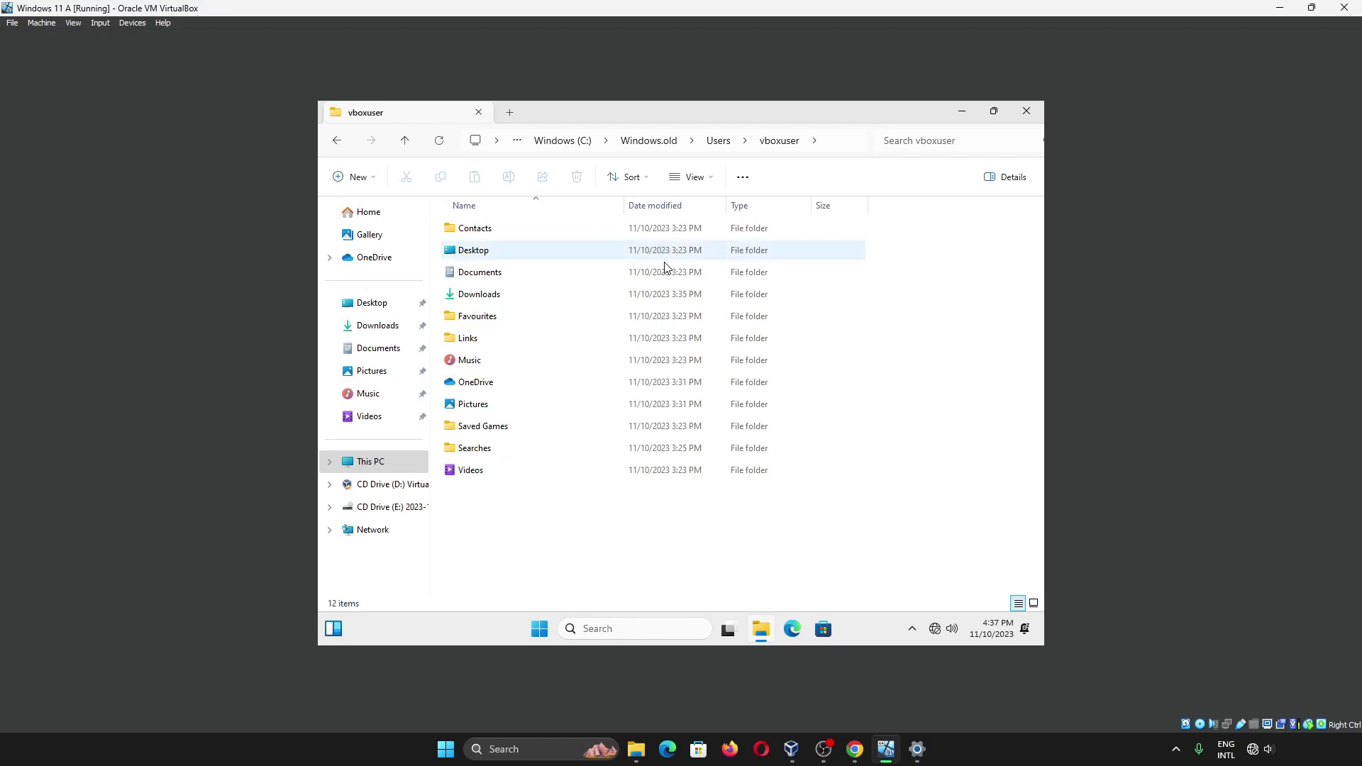
Move the Win11_23H2_EnglishInternational_x64 image from the old profile's Downloads to the new Downloads folder, and open that folder.
double_click(654, 294)
left_click_drag(518, 228, 393, 332)
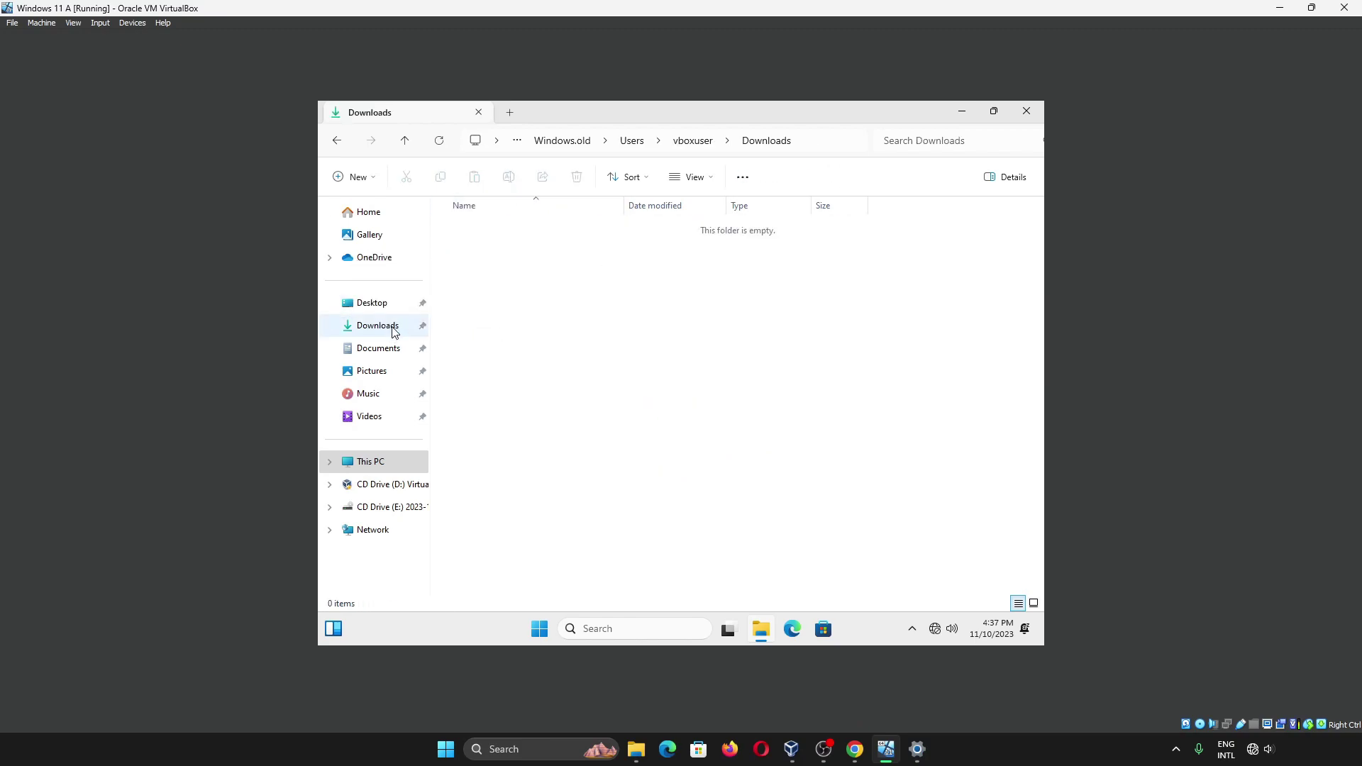
left_click(393, 331)
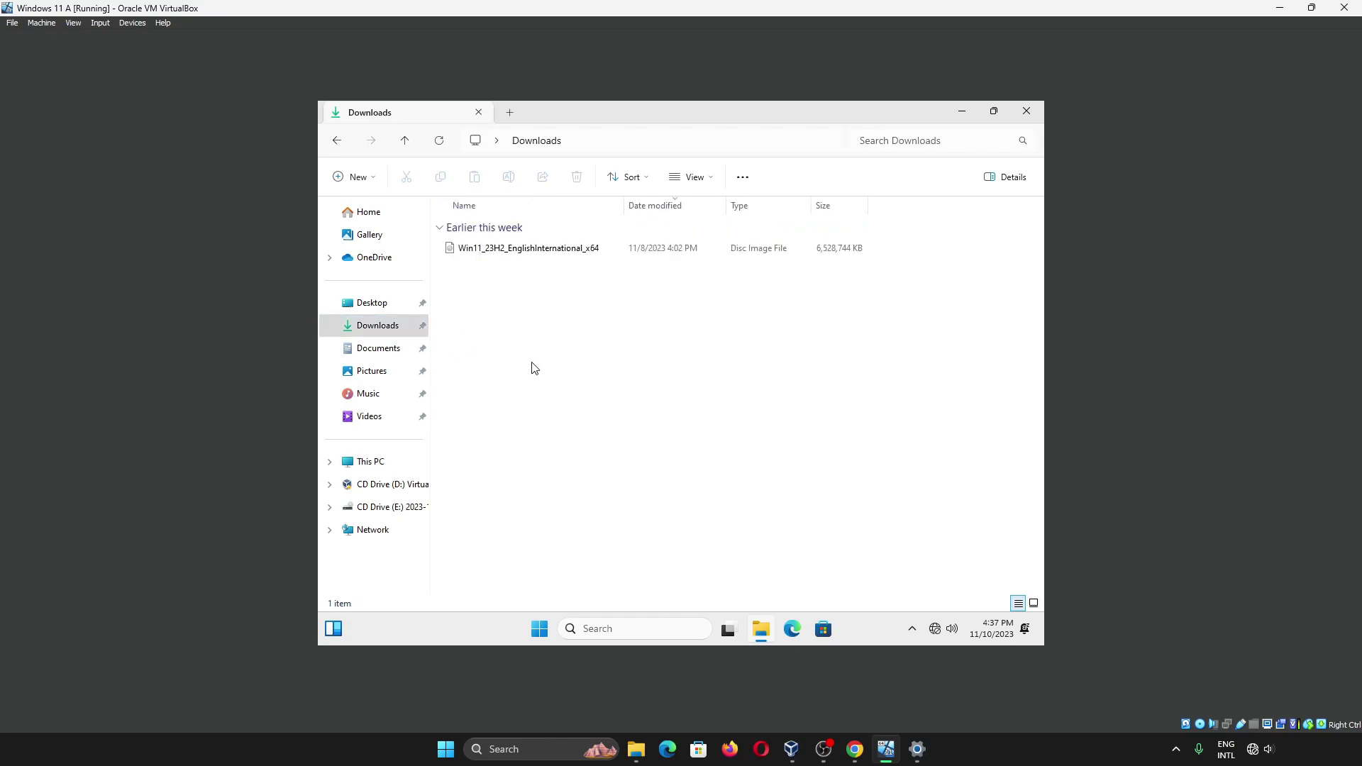
Return to drive C: and open the properties of the Windows.old folder to examine its size.
left_click(420, 468)
double_click(558, 261)
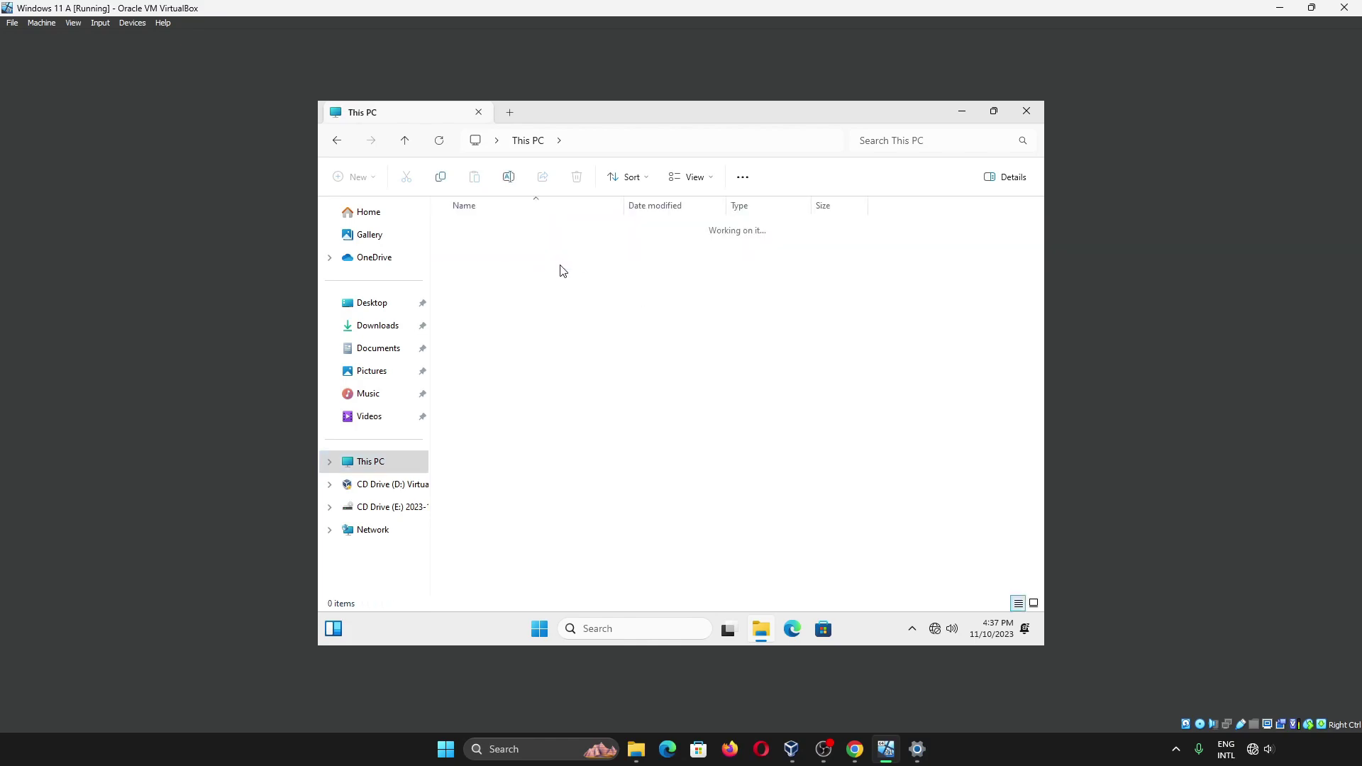
left_click(631, 341)
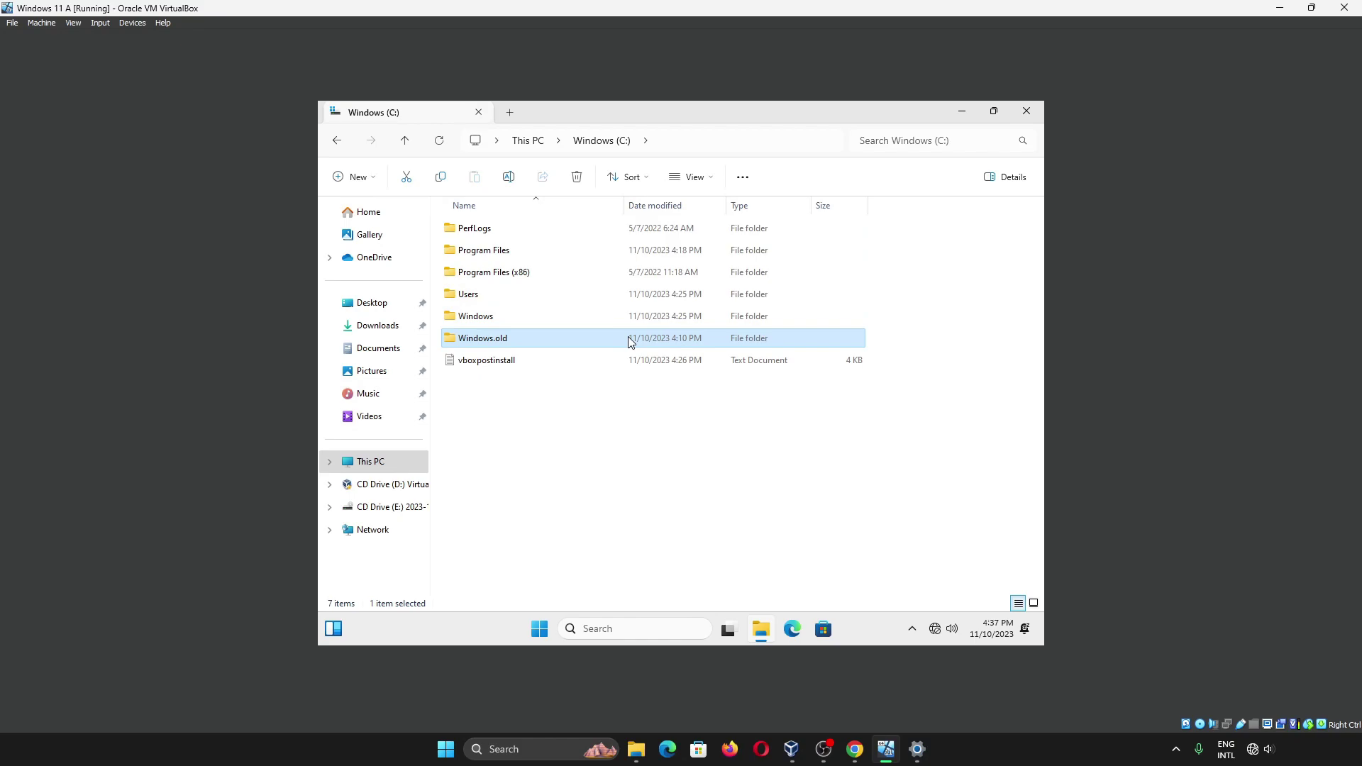
right_click(629, 338)
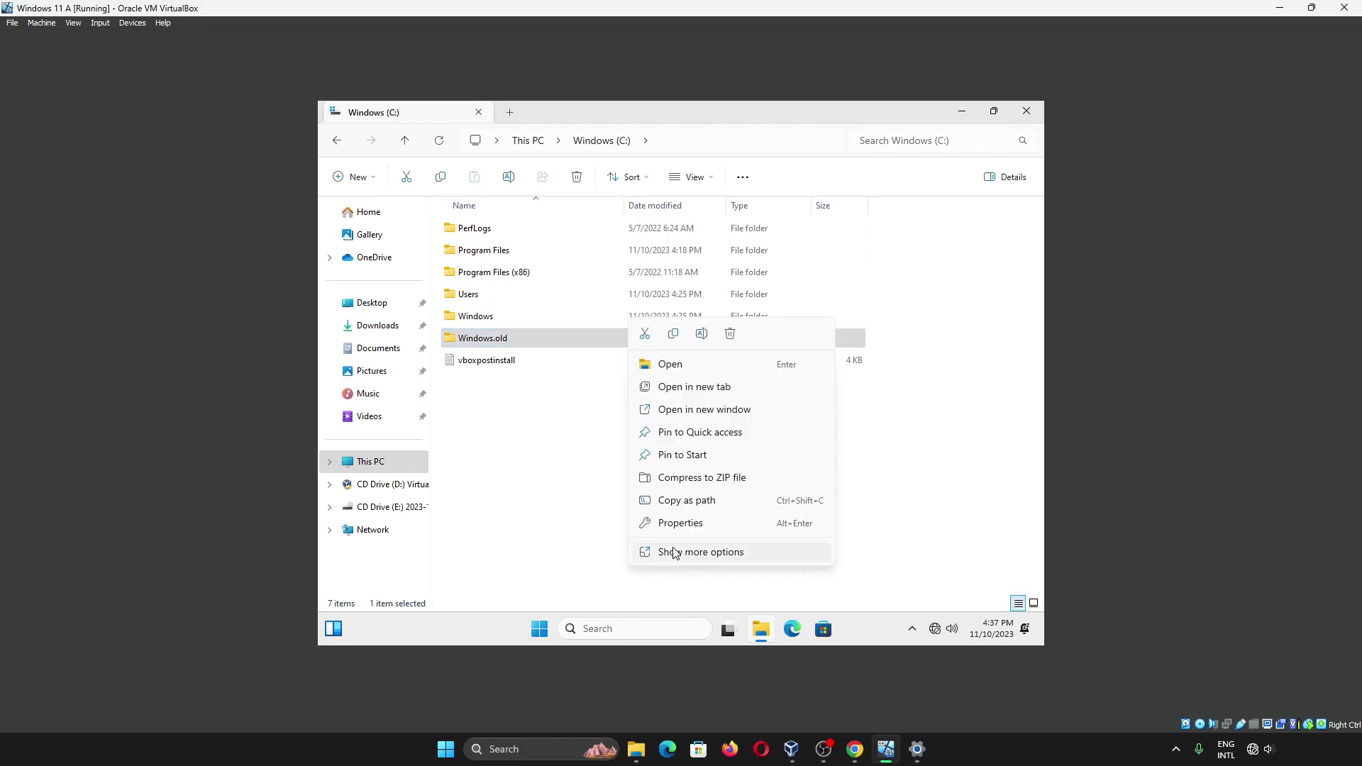
left_click(681, 522)
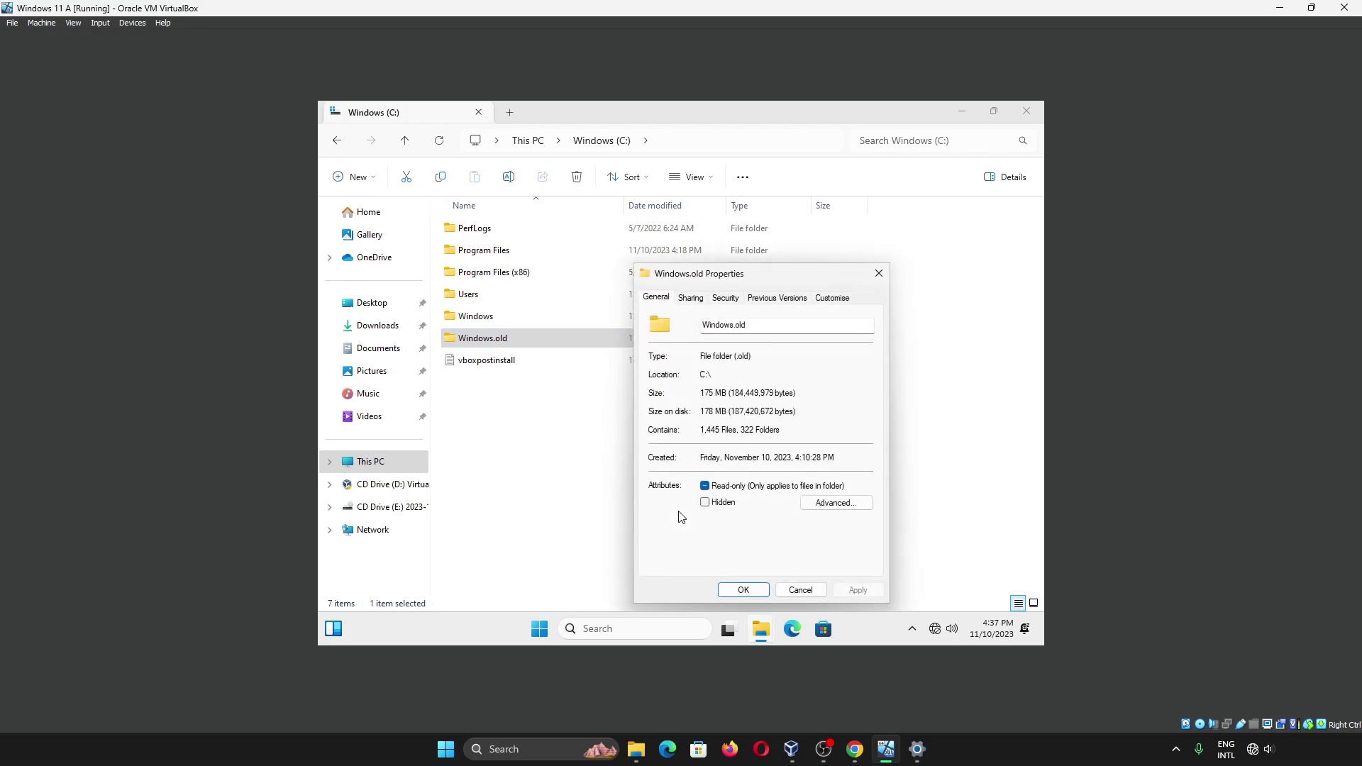